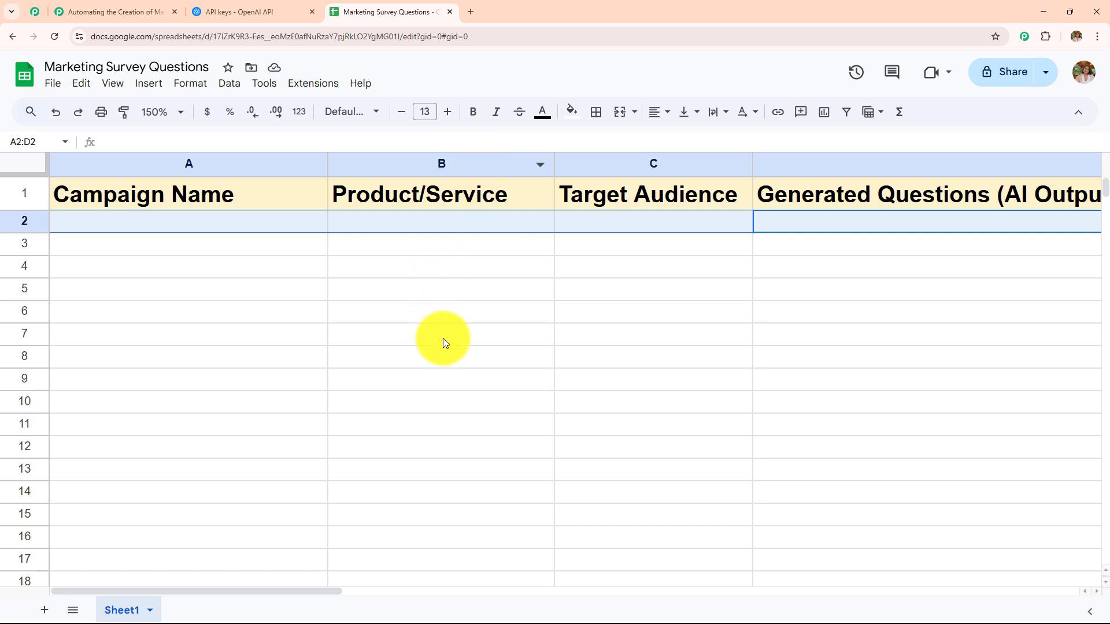
click(443, 339)
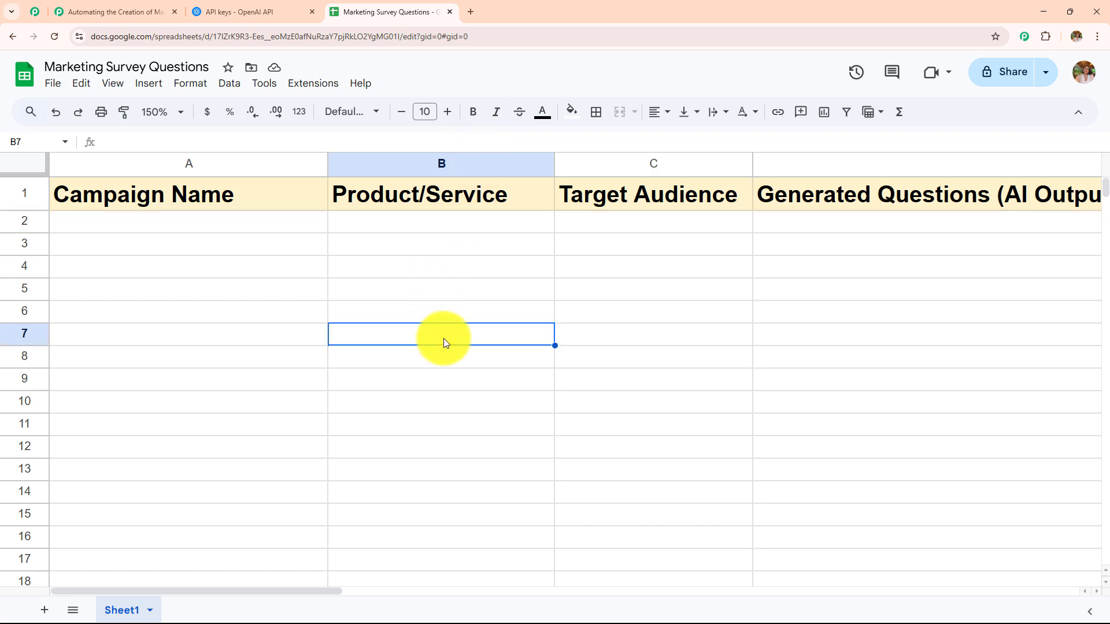
click(163, 222)
click(372, 220)
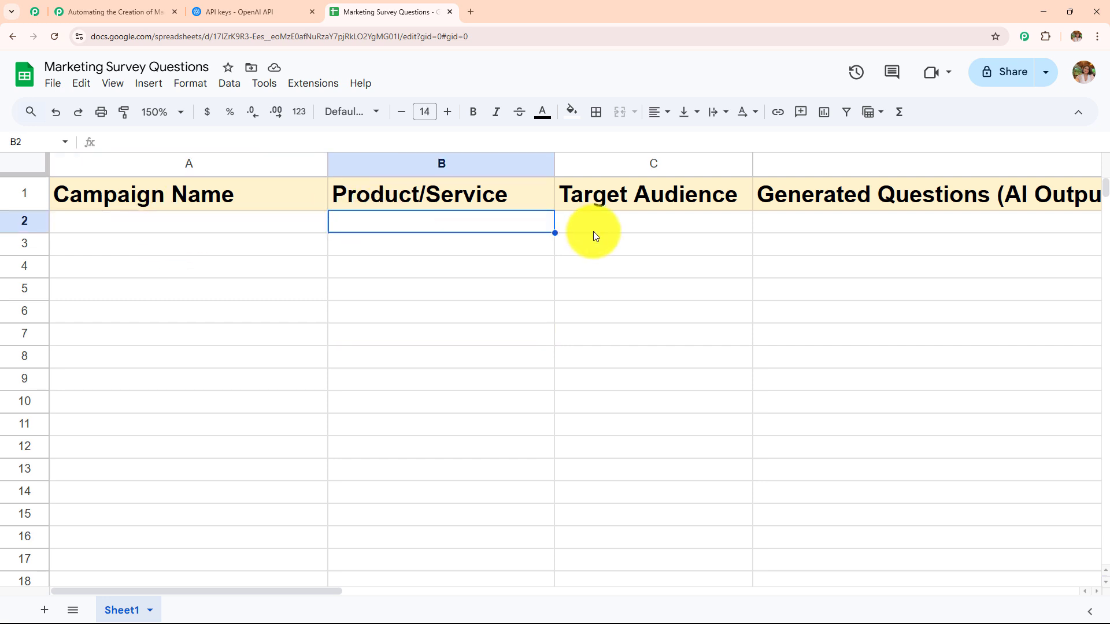
click(619, 223)
click(215, 227)
click(412, 230)
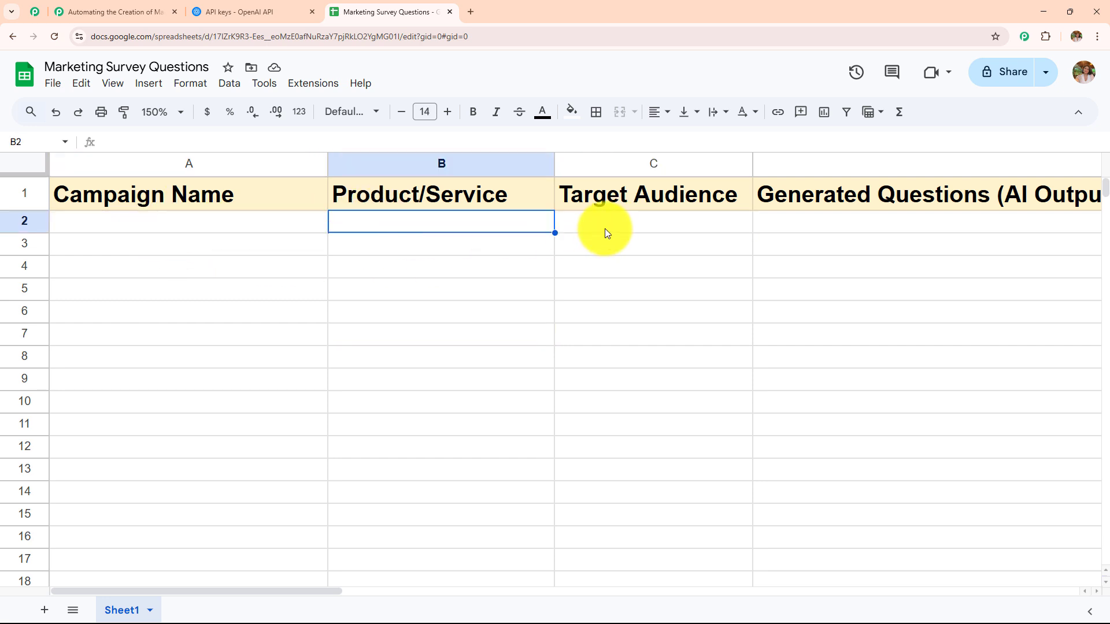
click(604, 228)
click(245, 230)
click(346, 223)
click(601, 226)
click(244, 223)
click(476, 222)
click(586, 227)
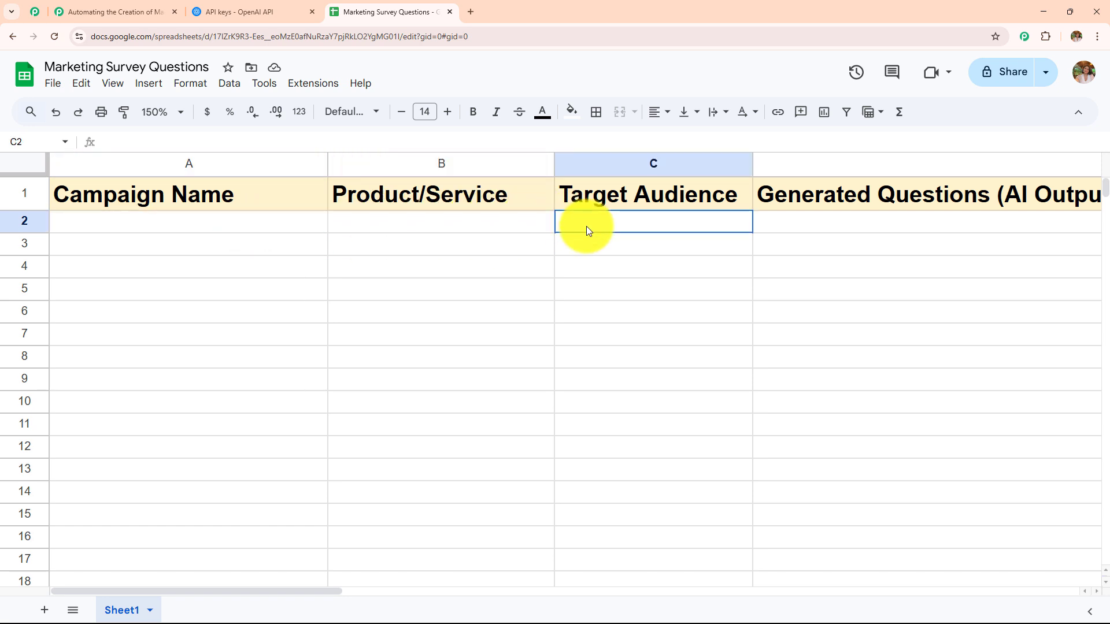
drag(261, 591, 132, 595)
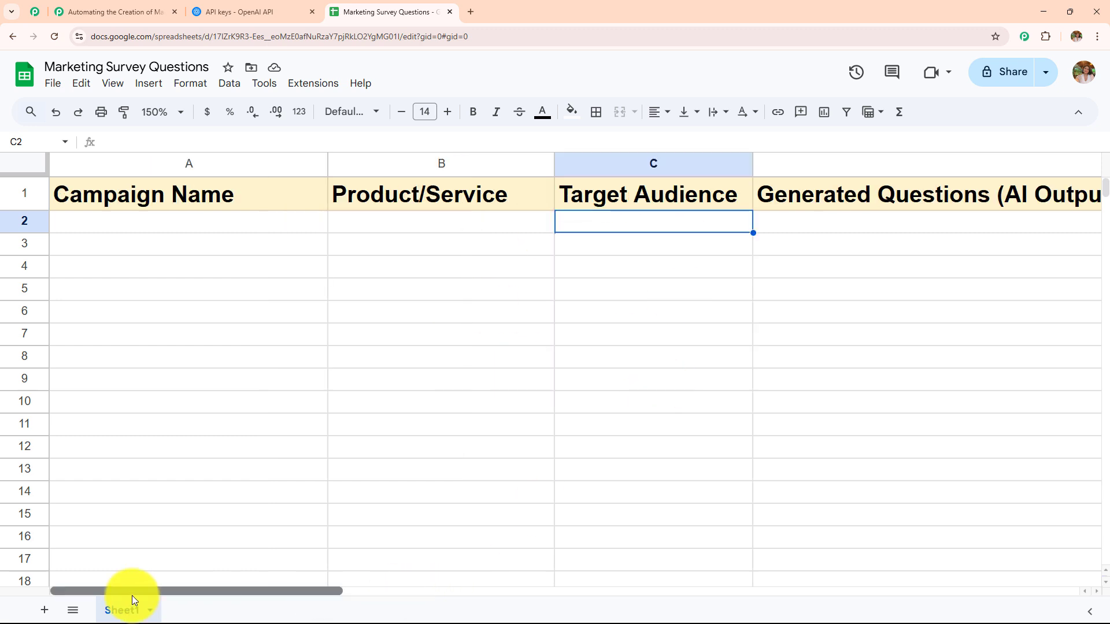
click(233, 380)
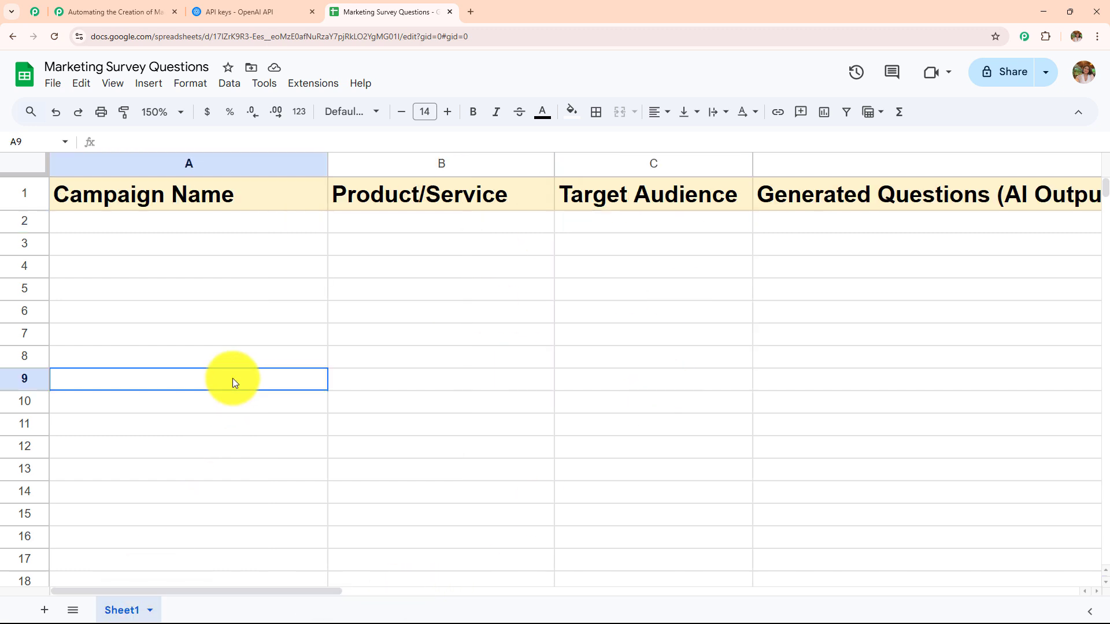
Fill row 2 with SaaS Trial Feedback, Marketing Automation and Digital Marketers, and review the generated questions for that campaign.
click(184, 226)
text(SaaS Trial Feedback	Marketing Automation	Digital Marketers)
click(590, 487)
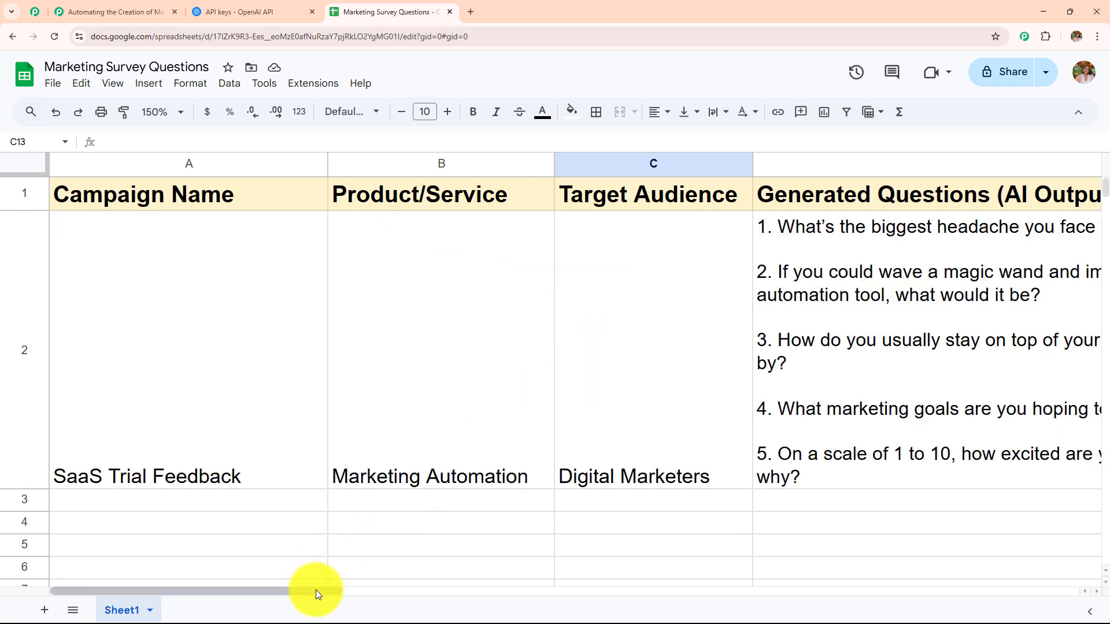
drag(317, 591, 469, 595)
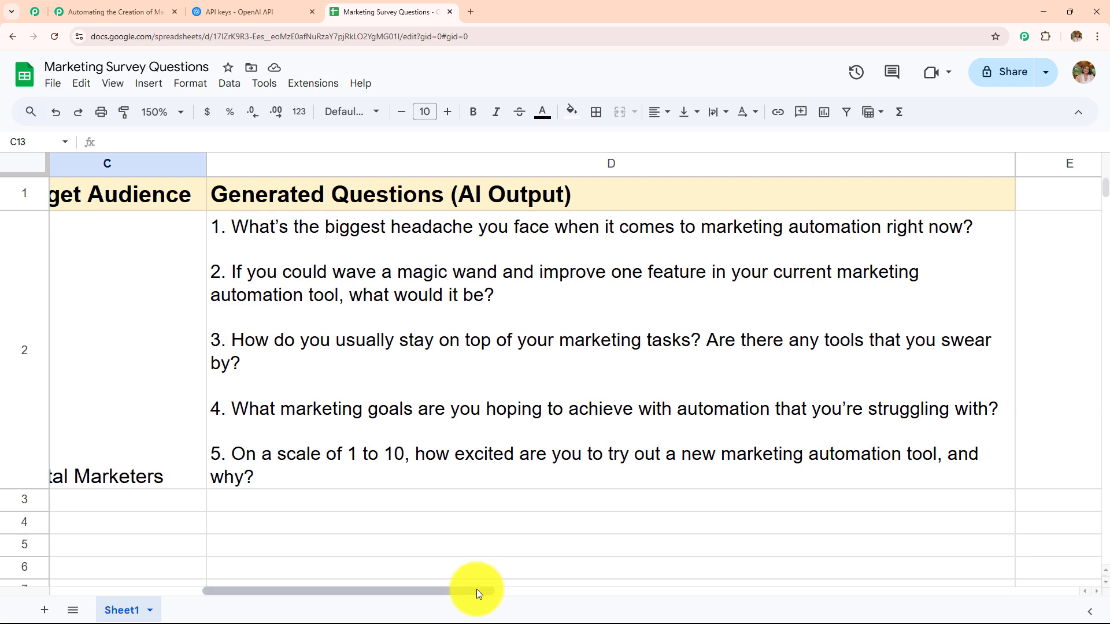
drag(476, 588, 279, 587)
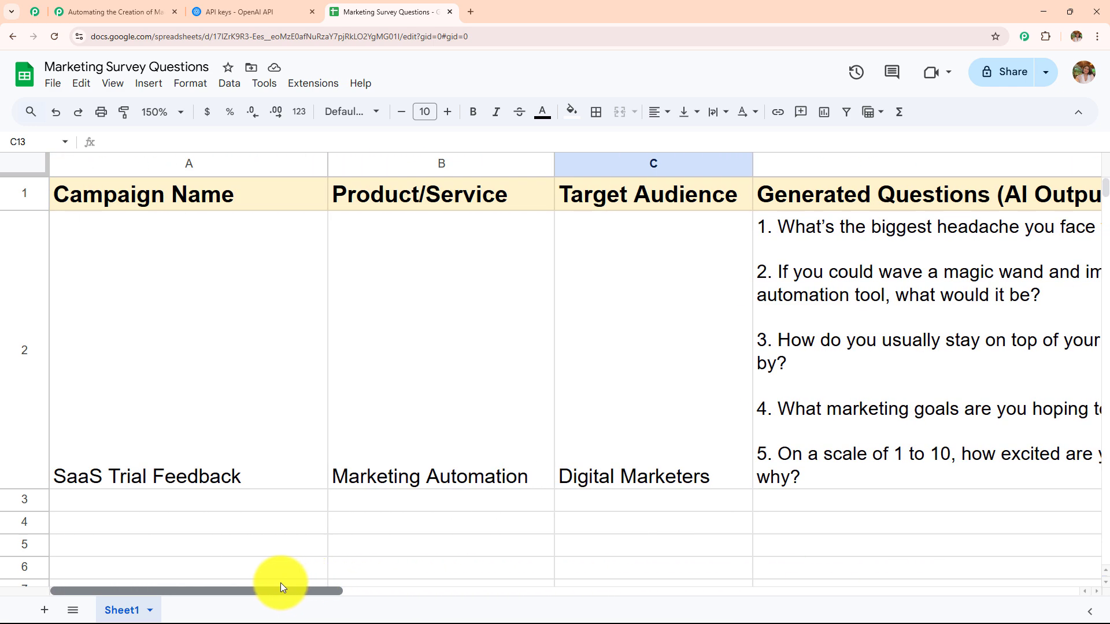
Switch to the Pabbly Connect website and sign in with the existing account.
click(127, 9)
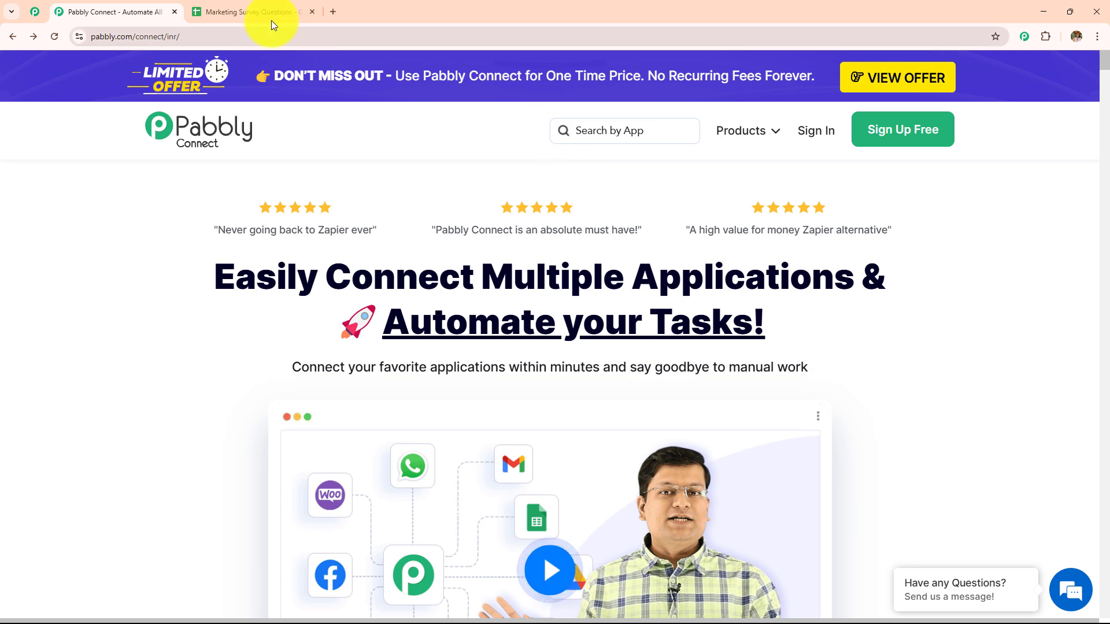
click(253, 12)
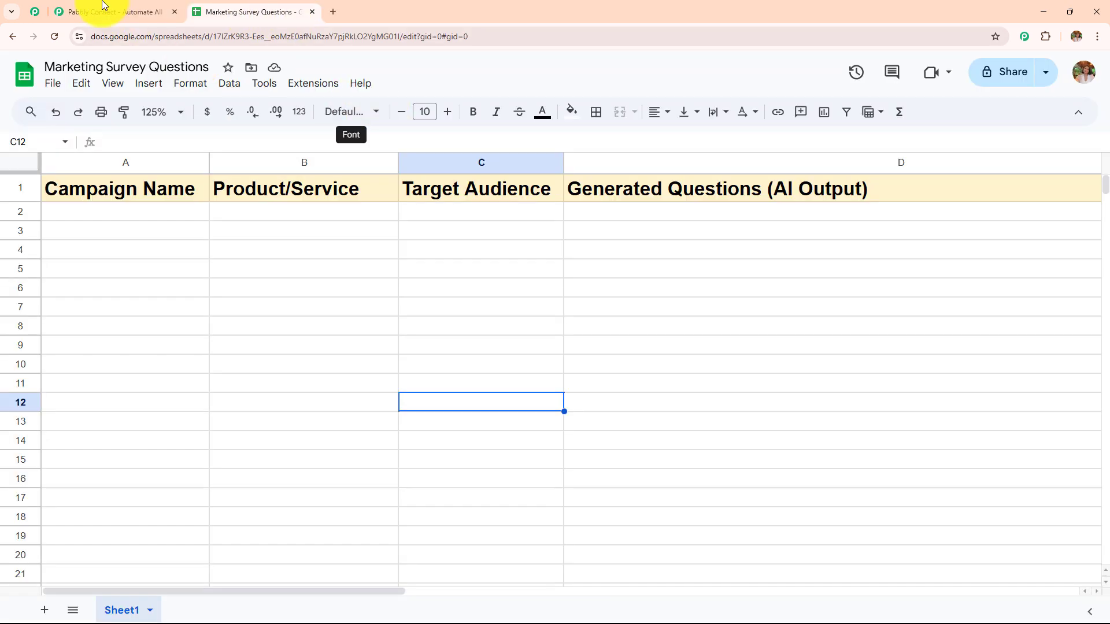
click(102, 11)
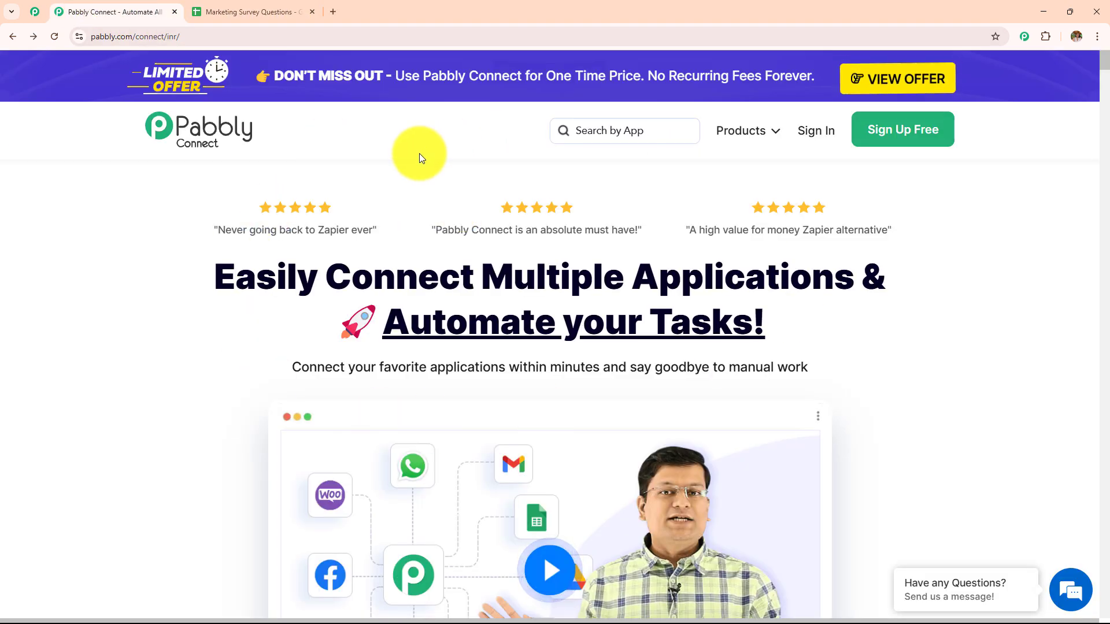
click(215, 37)
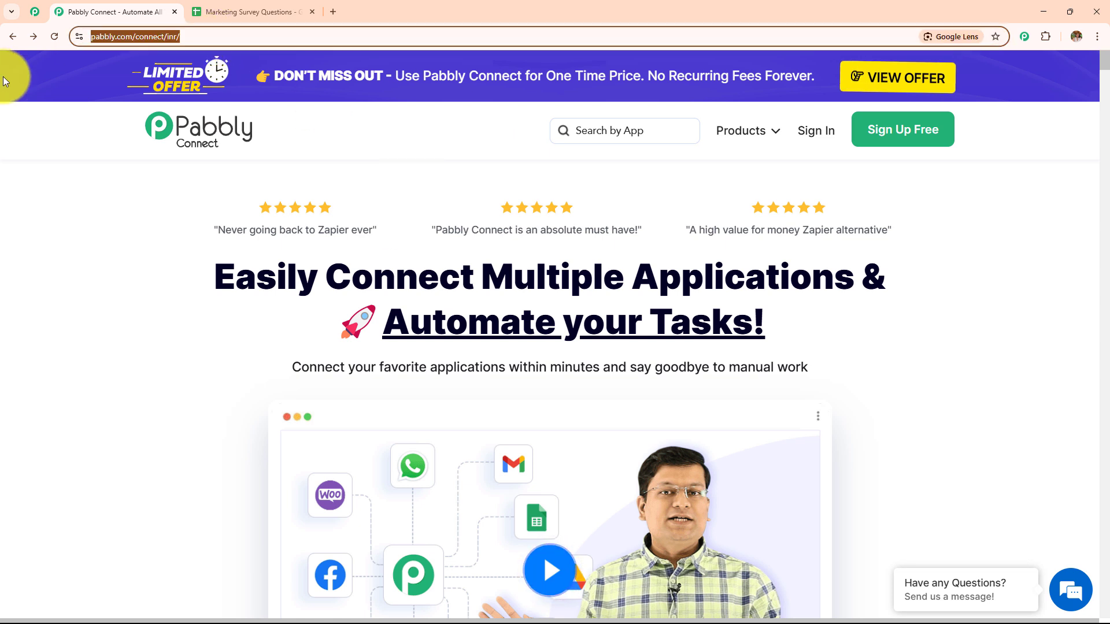
click(170, 226)
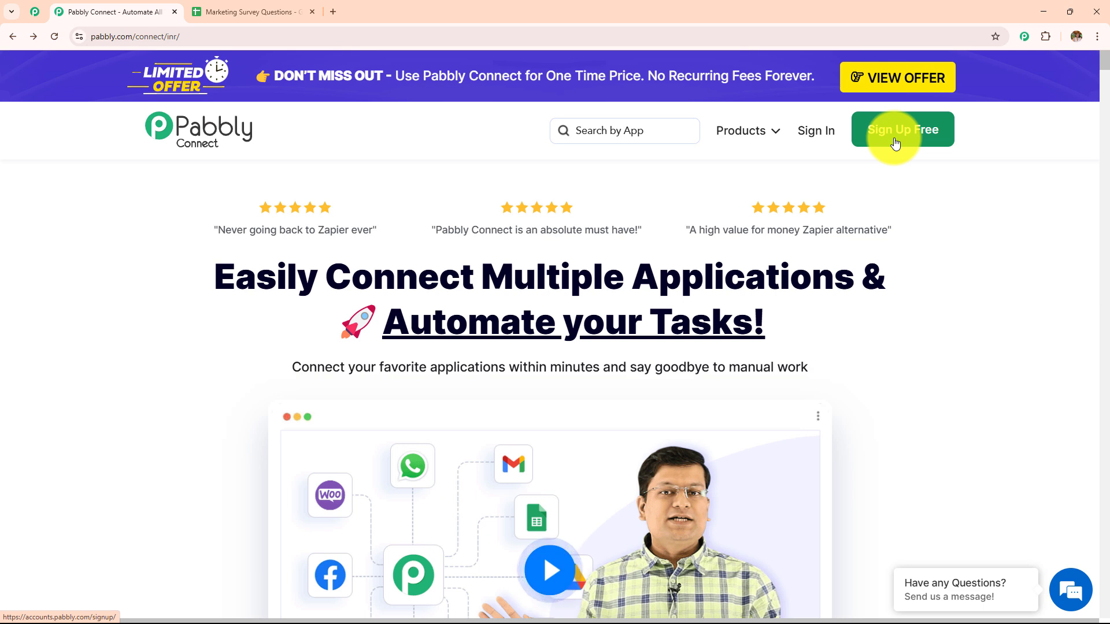
click(823, 147)
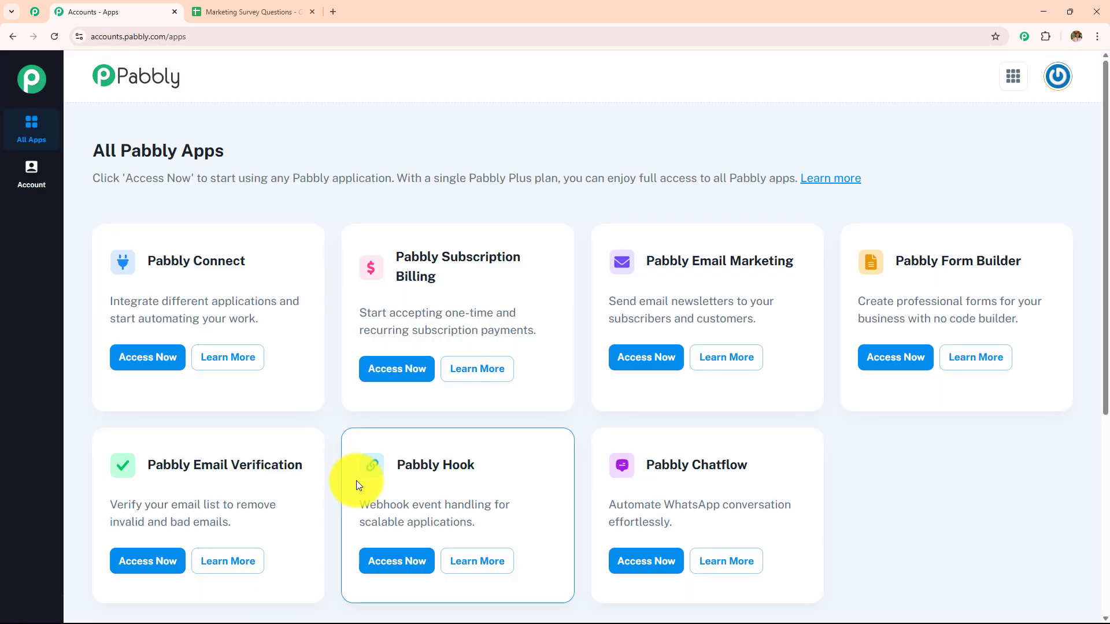
Open Pabbly Connect from the overview of all Pabbly apps.
drag(89, 143, 231, 151)
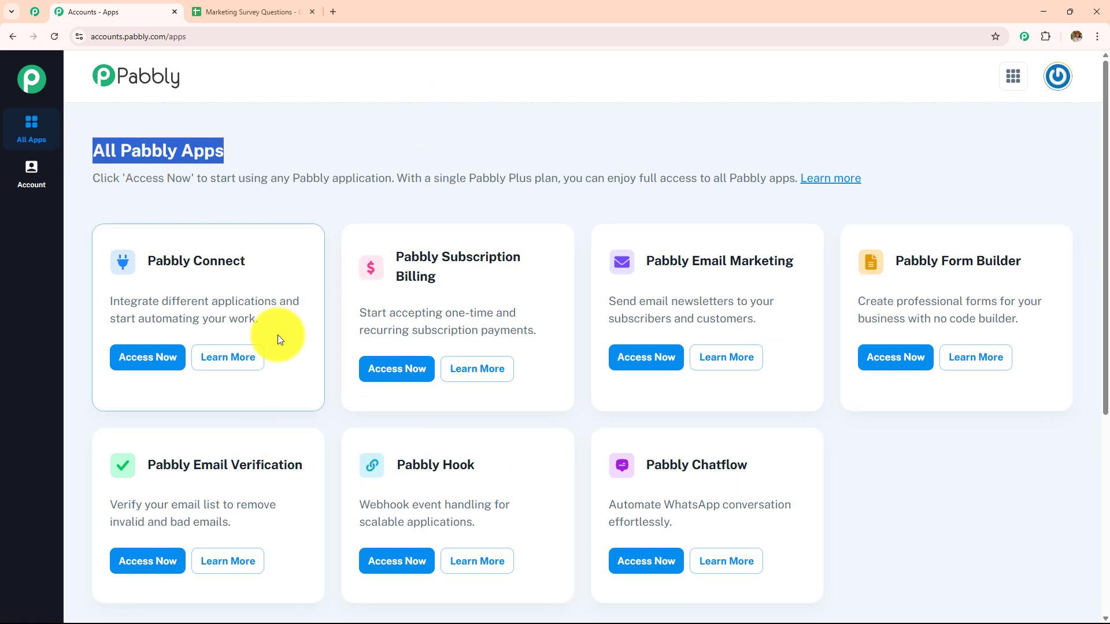
drag(144, 266, 263, 321)
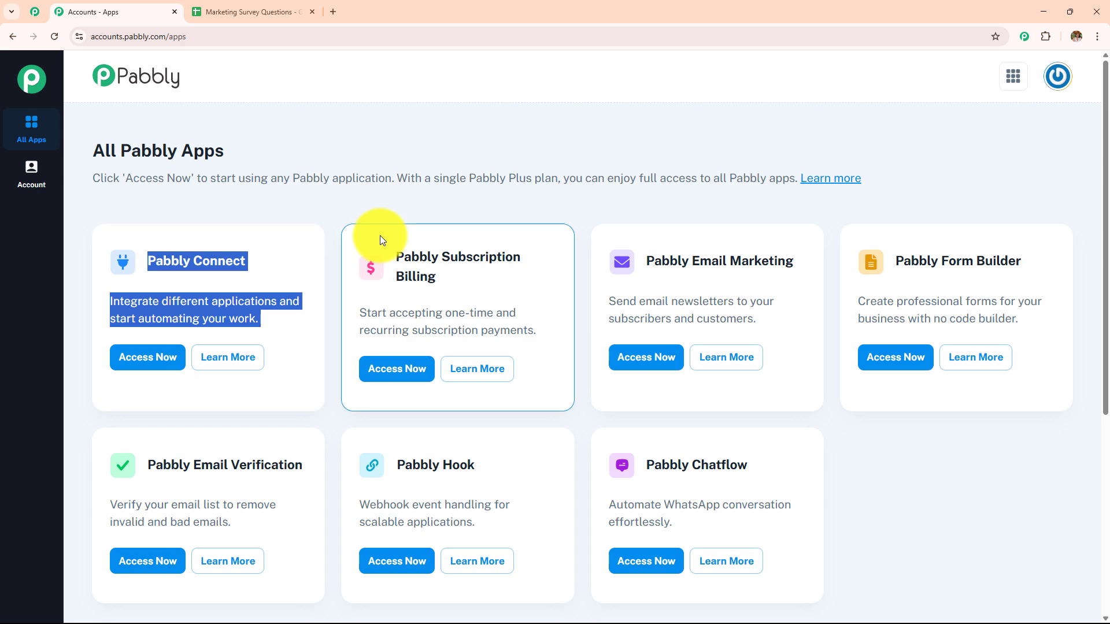
click(169, 366)
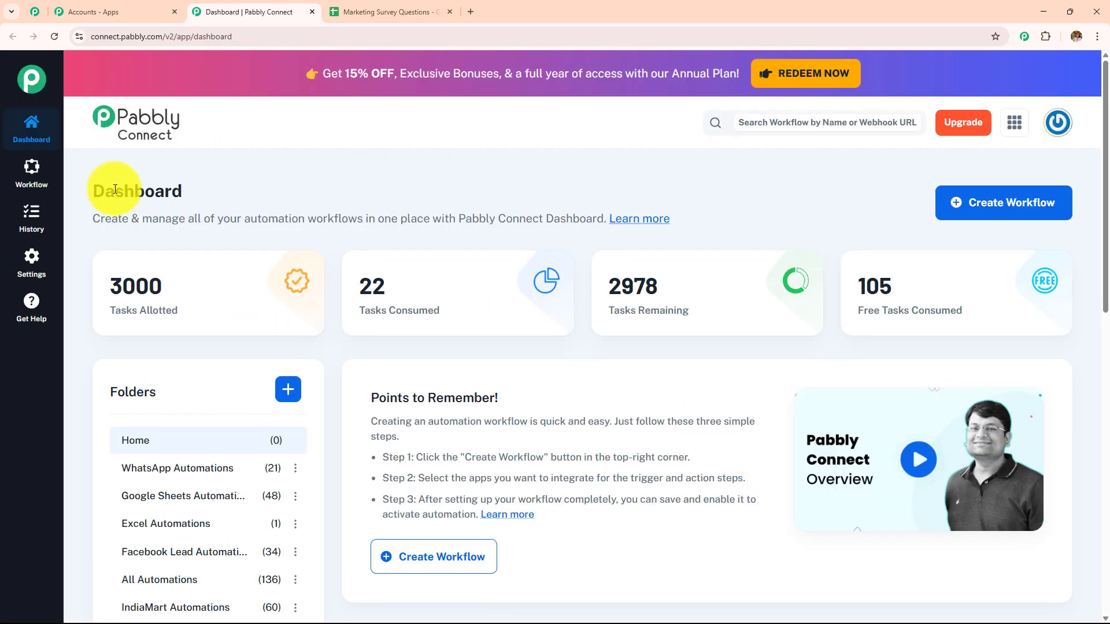
Look over the dashboard's folder list and workflow list, and view the form for creating a folder.
drag(95, 191, 173, 192)
scroll(640, 362, down, 10)
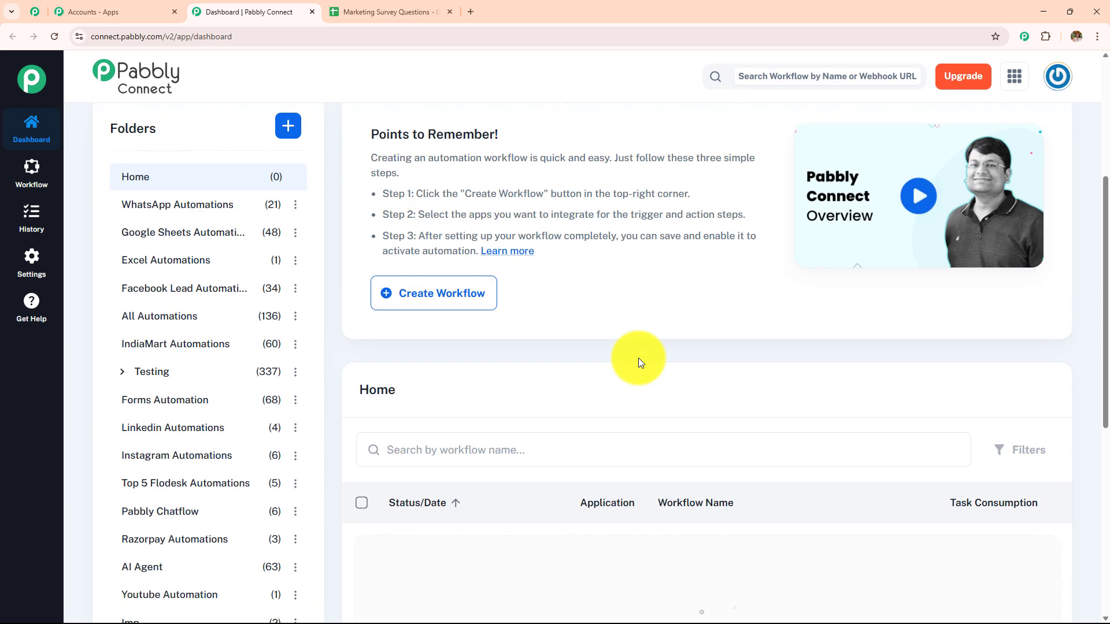
scroll(638, 362, down, 1)
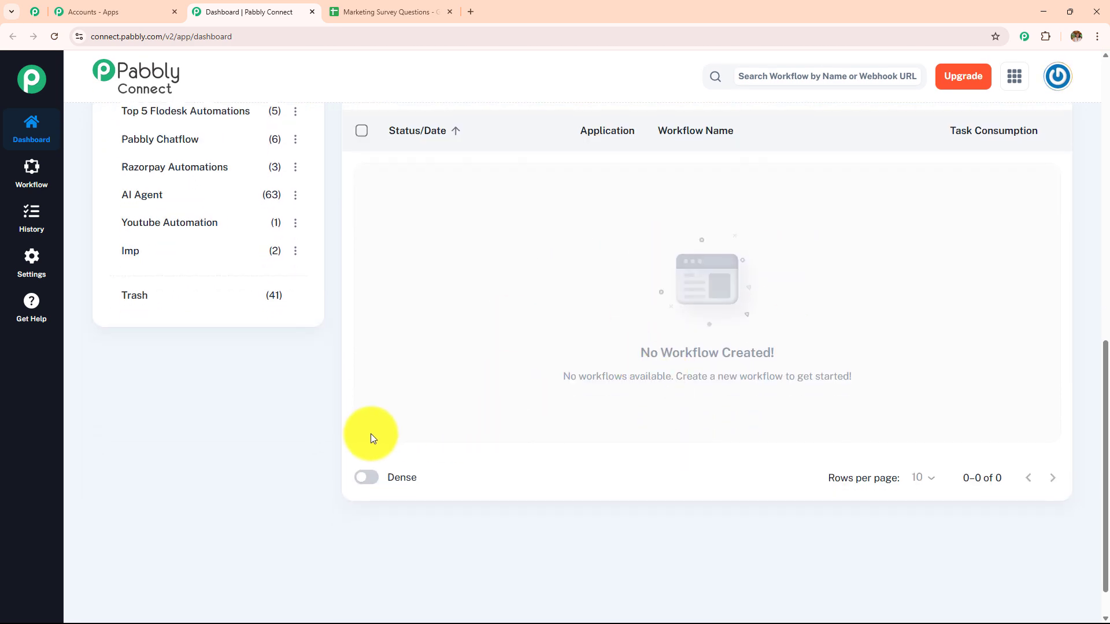
scroll(312, 430, up, 10)
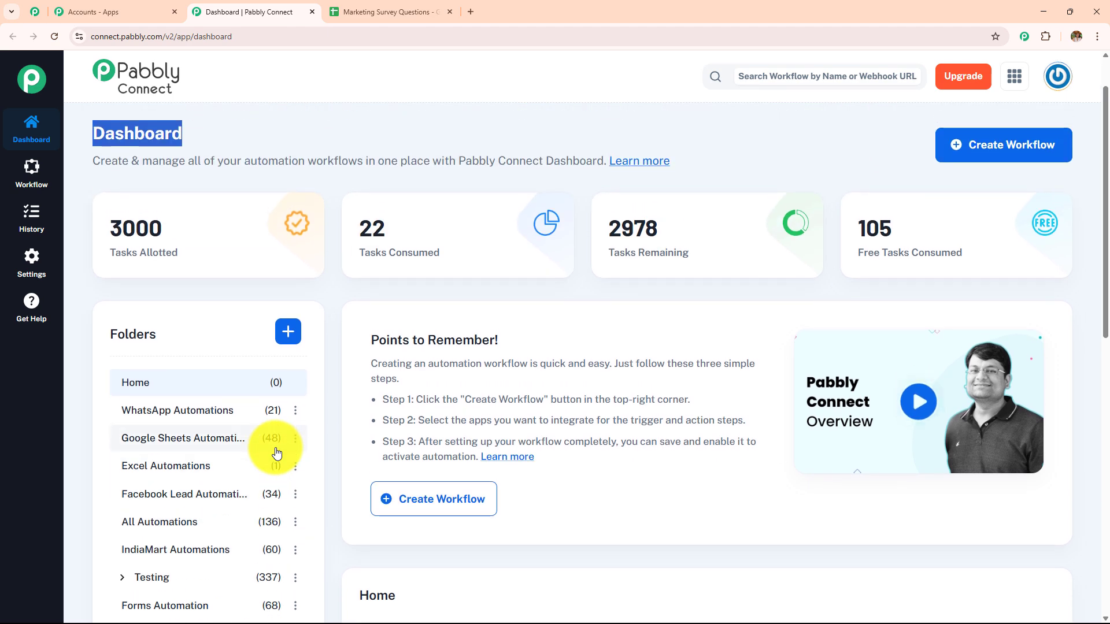
scroll(276, 453, down, 4)
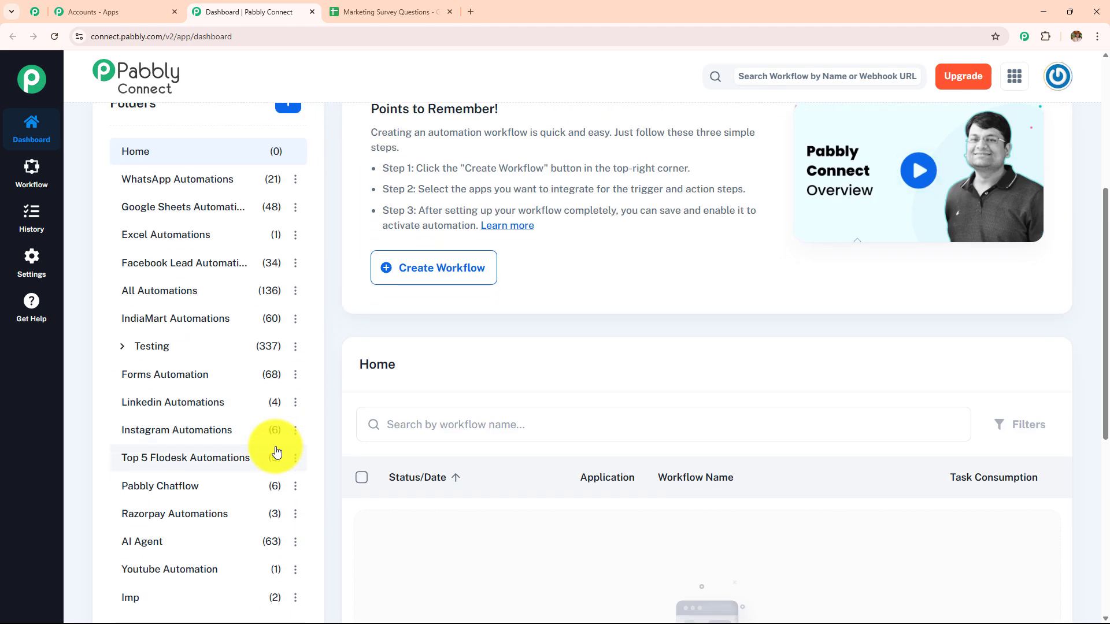
scroll(276, 453, up, 5)
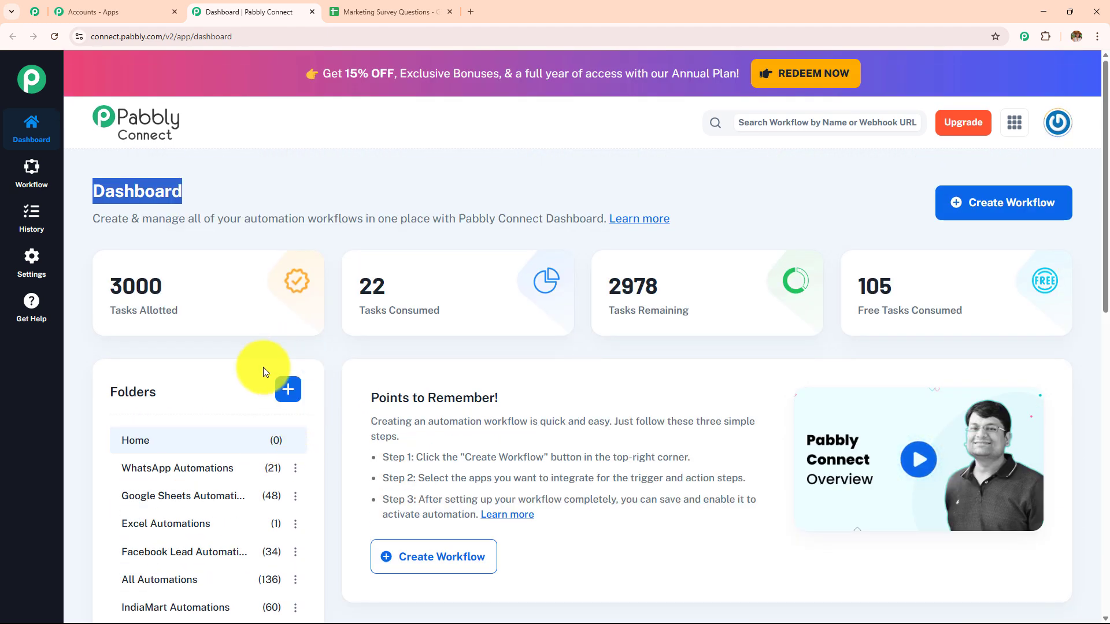
click(288, 387)
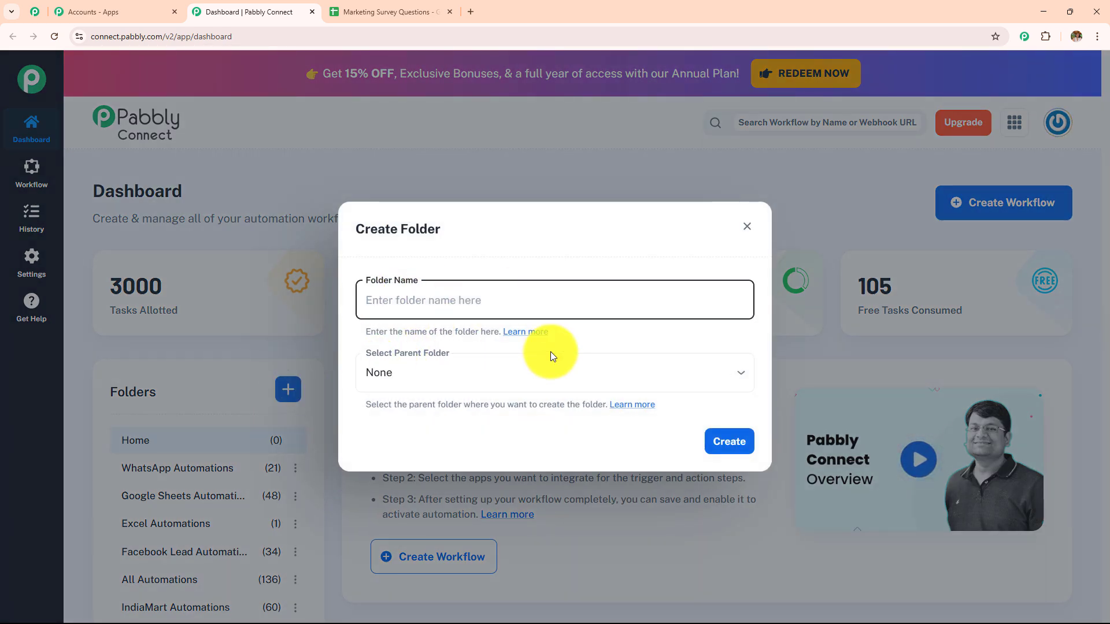
click(744, 231)
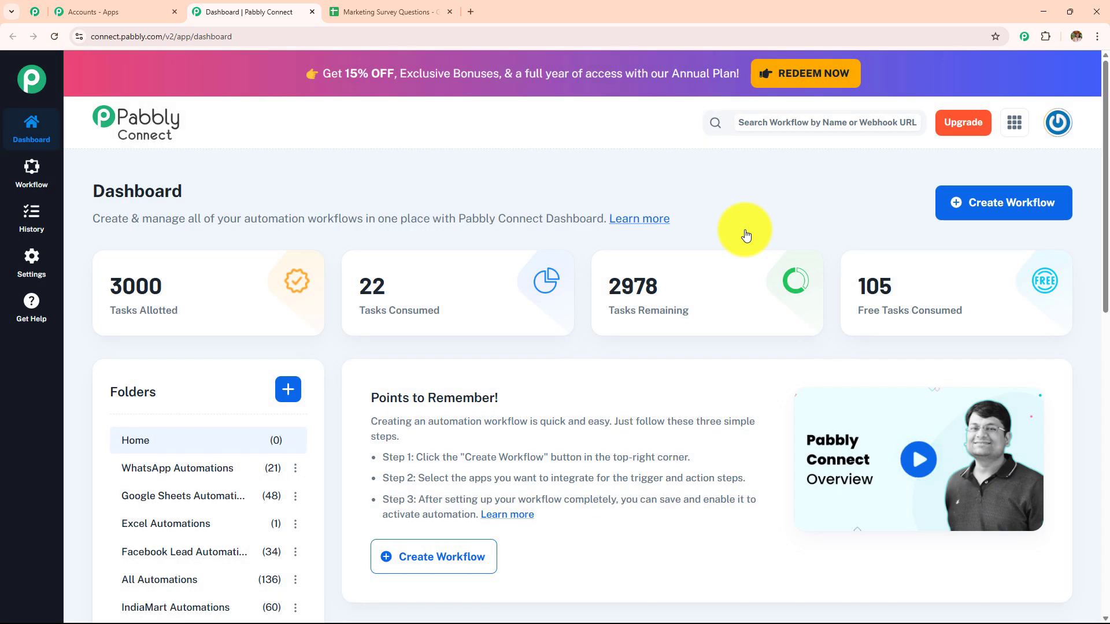
Start a new workflow and name it "Automating the Creation of Marketing Survey Questions using AI Agent".
click(1014, 209)
drag(736, 297, 334, 313)
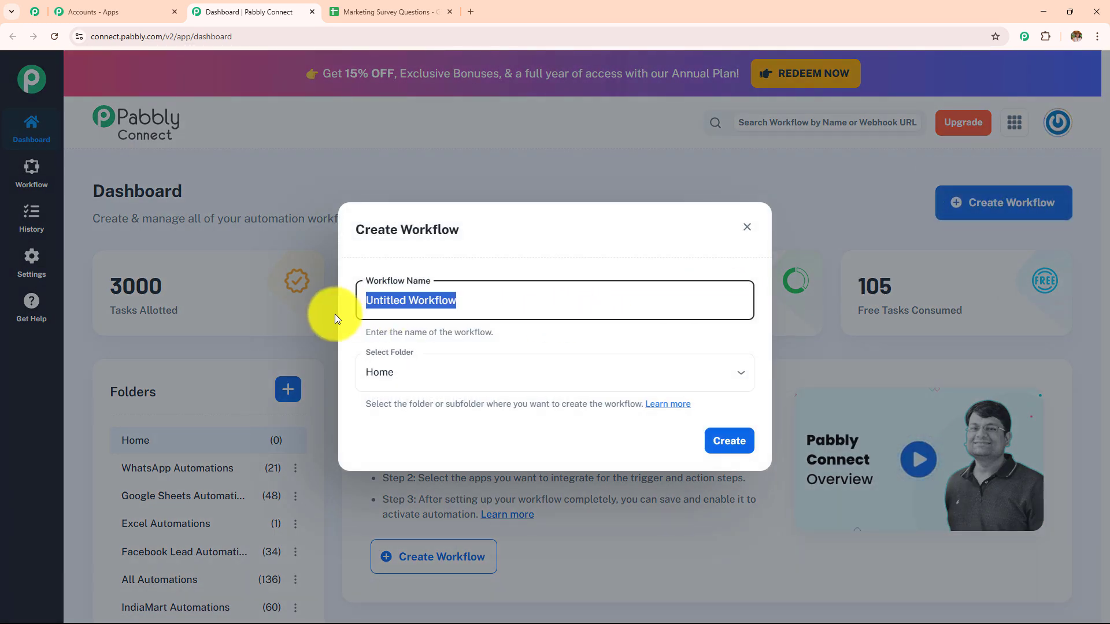
key(BackSpace)
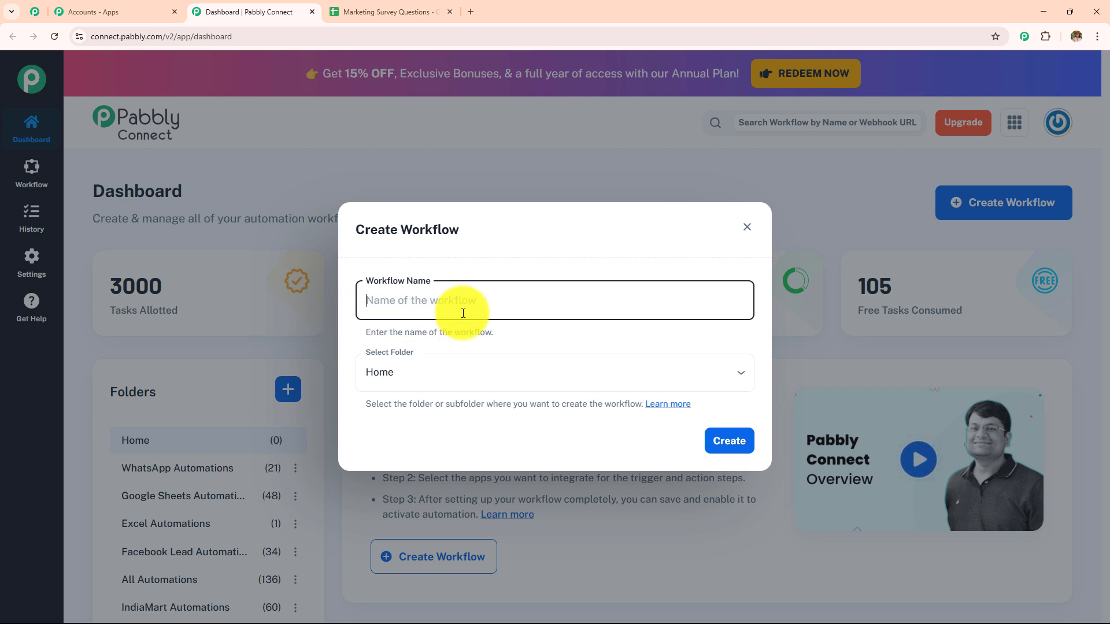
click(515, 372)
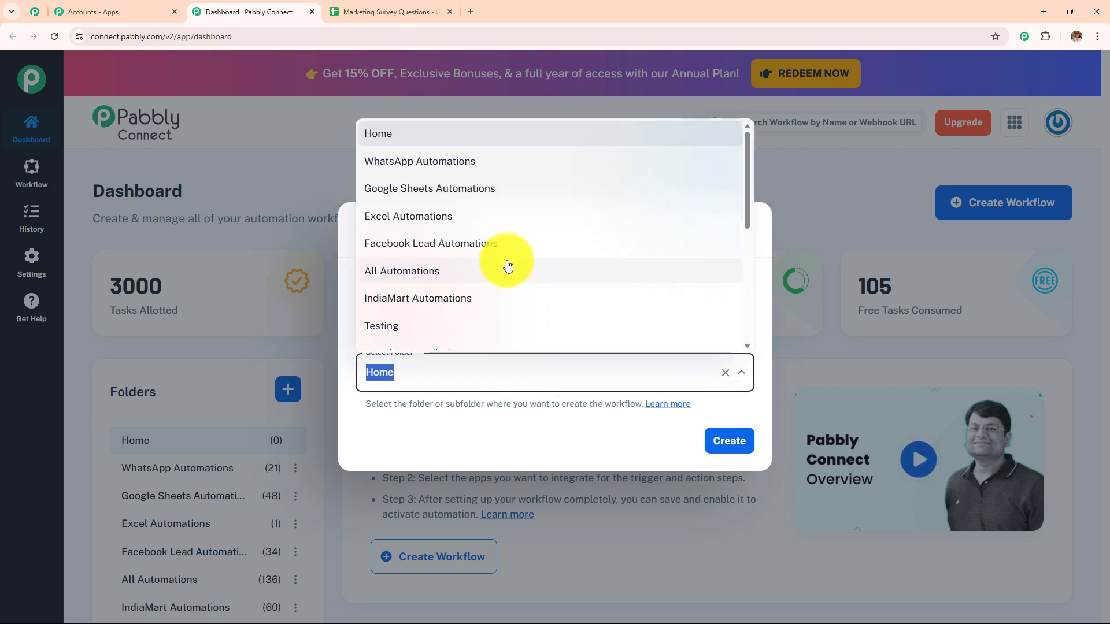
scroll(508, 265, down, 5)
scroll(508, 266, up, 5)
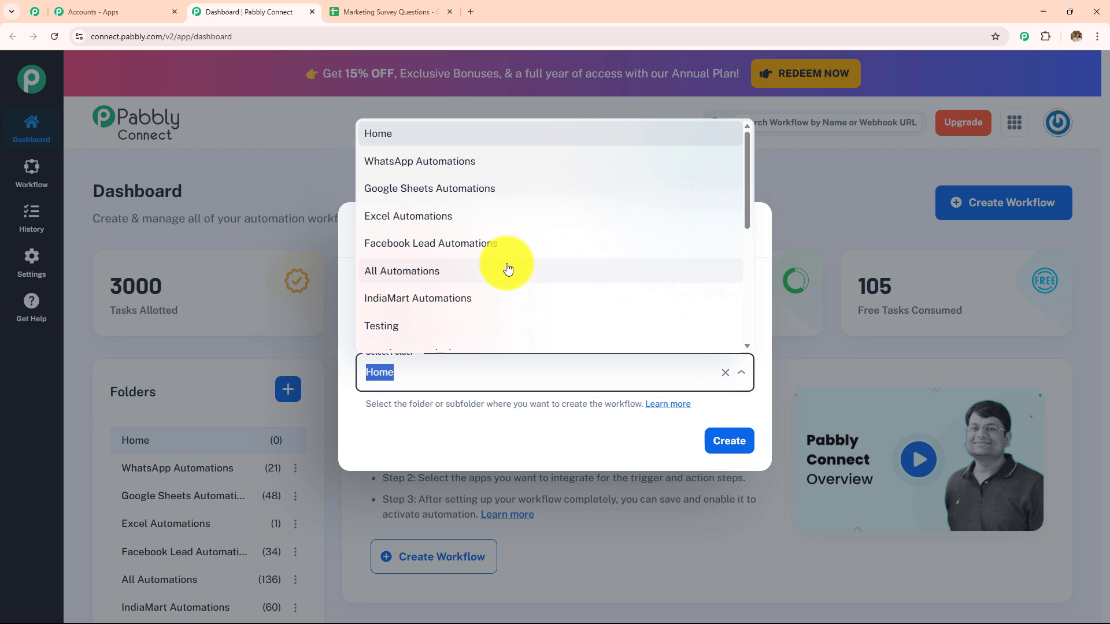
click(511, 426)
click(490, 307)
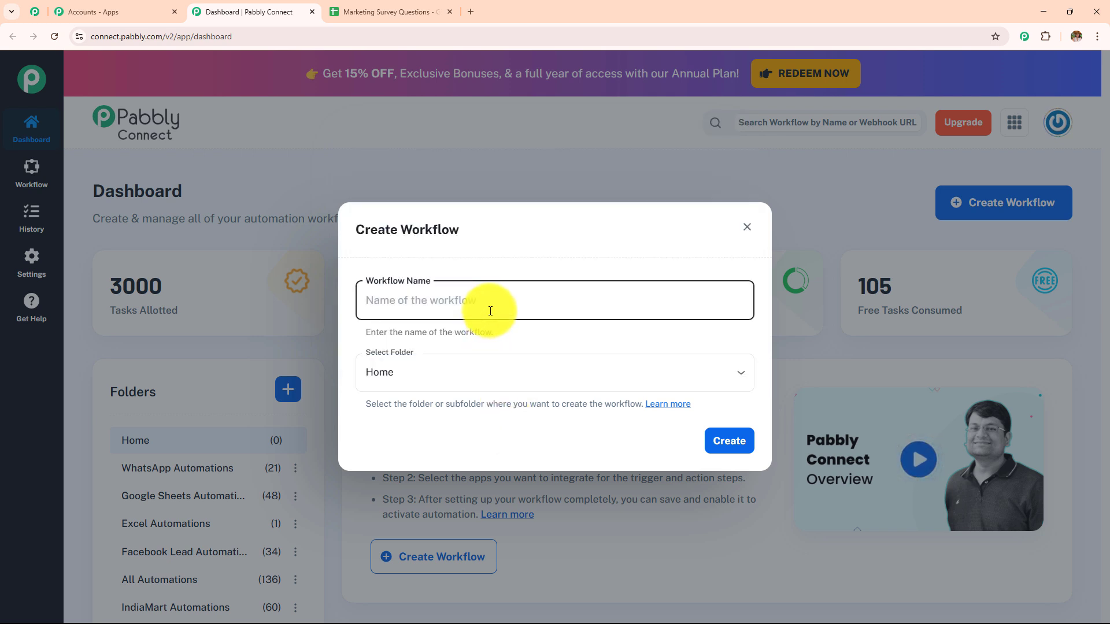
text(Automating the Creation of Marketing Survey Questions using AI Agent)
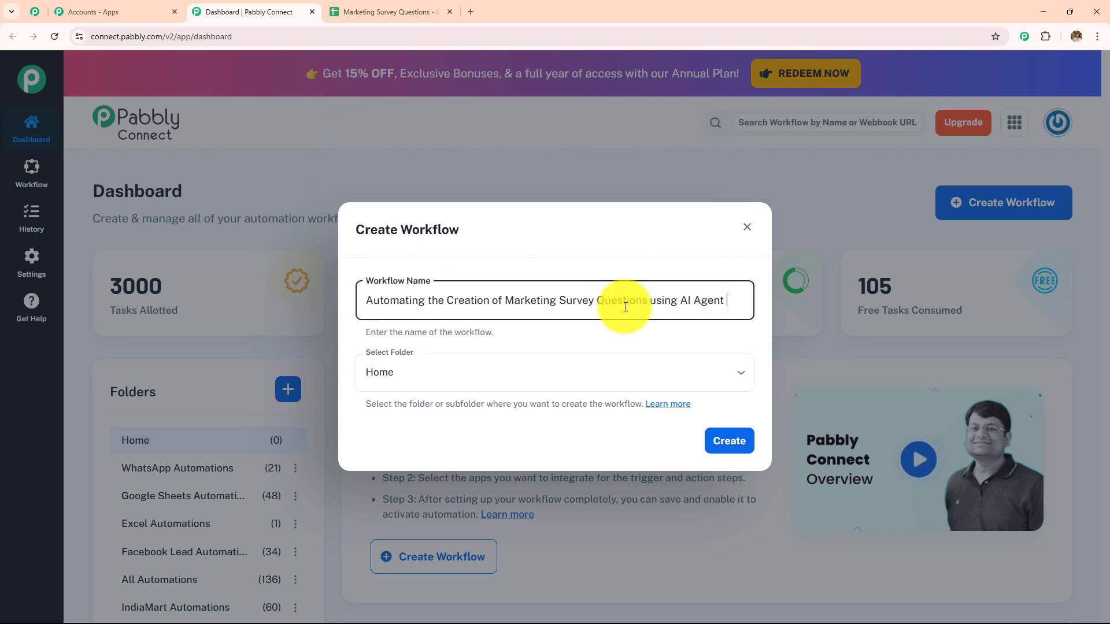
key(ctrl+a)
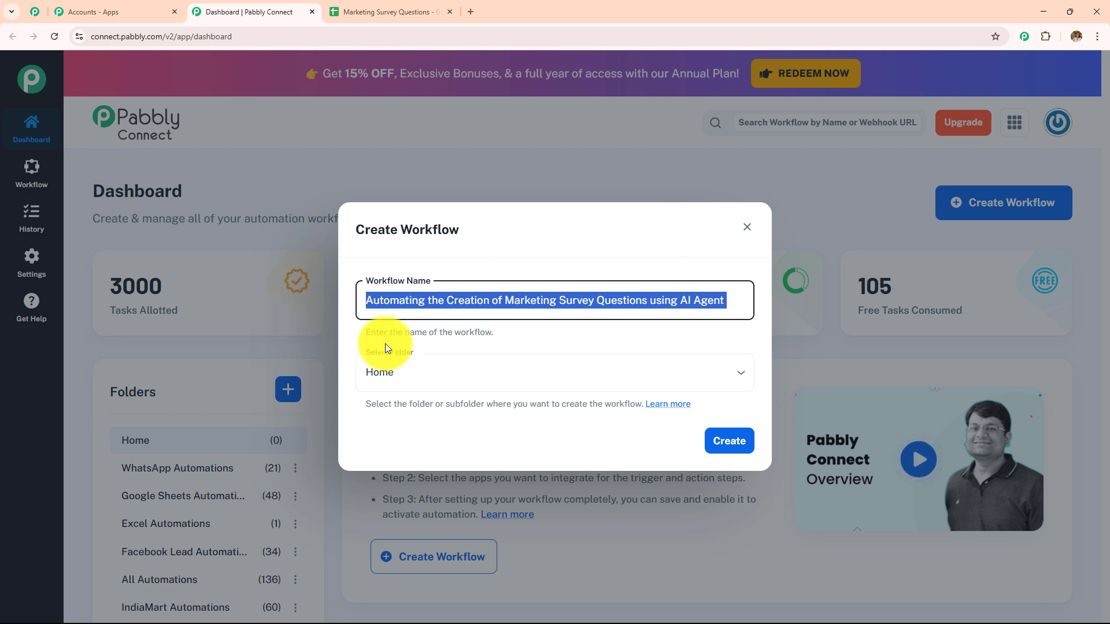
Choose the AI Agent folder for the new workflow and create it.
click(488, 369)
scroll(542, 268, down, 5)
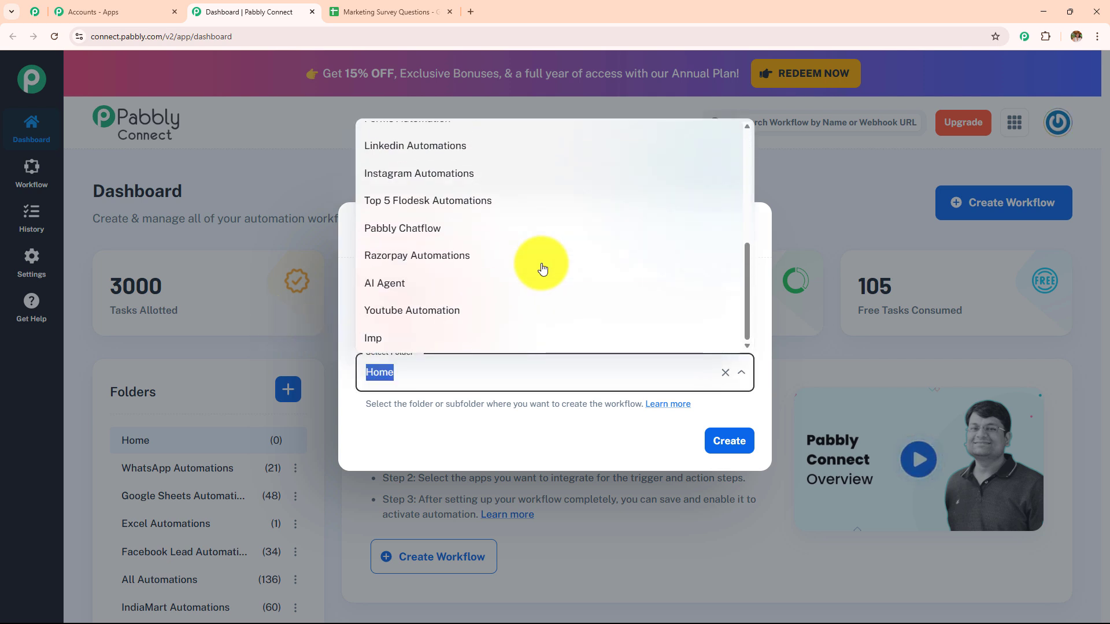
scroll(542, 267, up, 5)
scroll(542, 268, down, 1)
scroll(542, 268, down, 4)
click(398, 289)
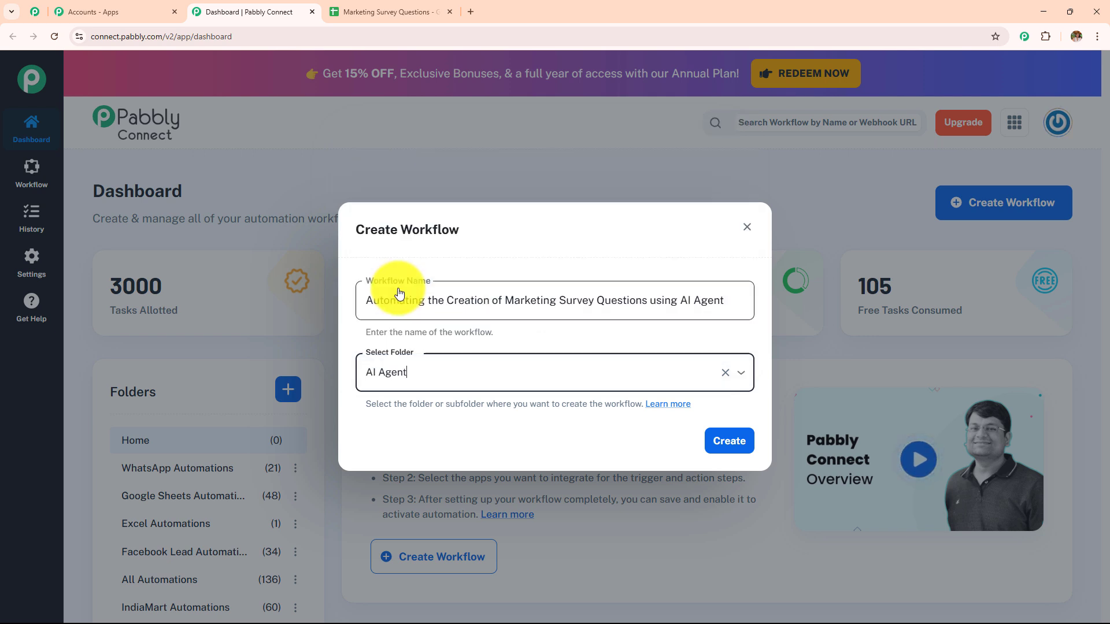
click(720, 448)
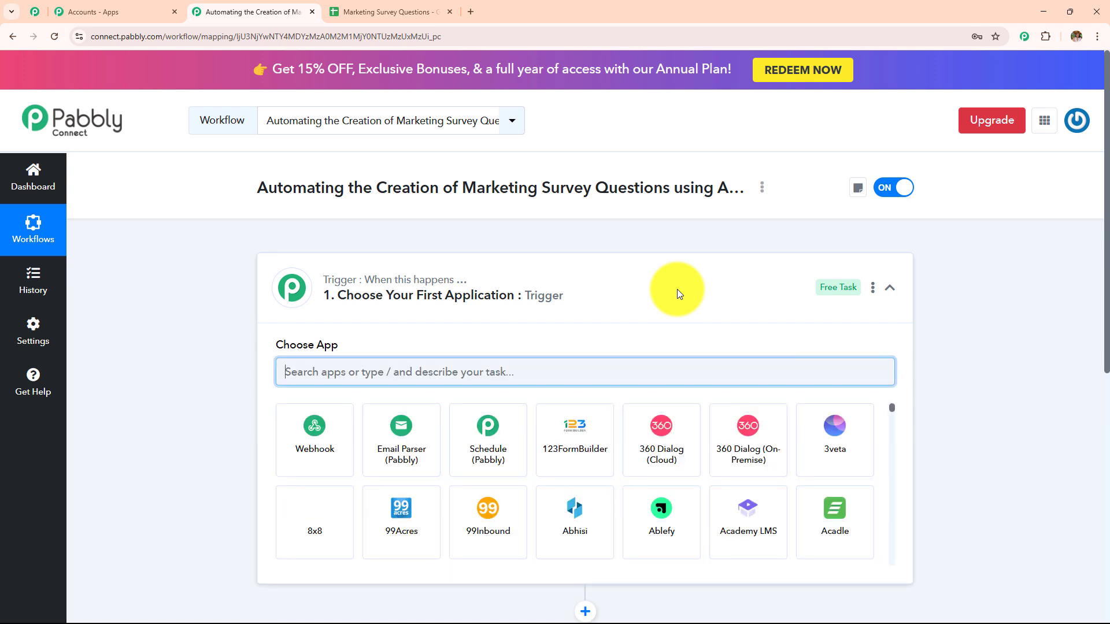
Compare the workflow's empty trigger and action steps with the column headings of the Marketing Survey Questions spreadsheet.
click(671, 289)
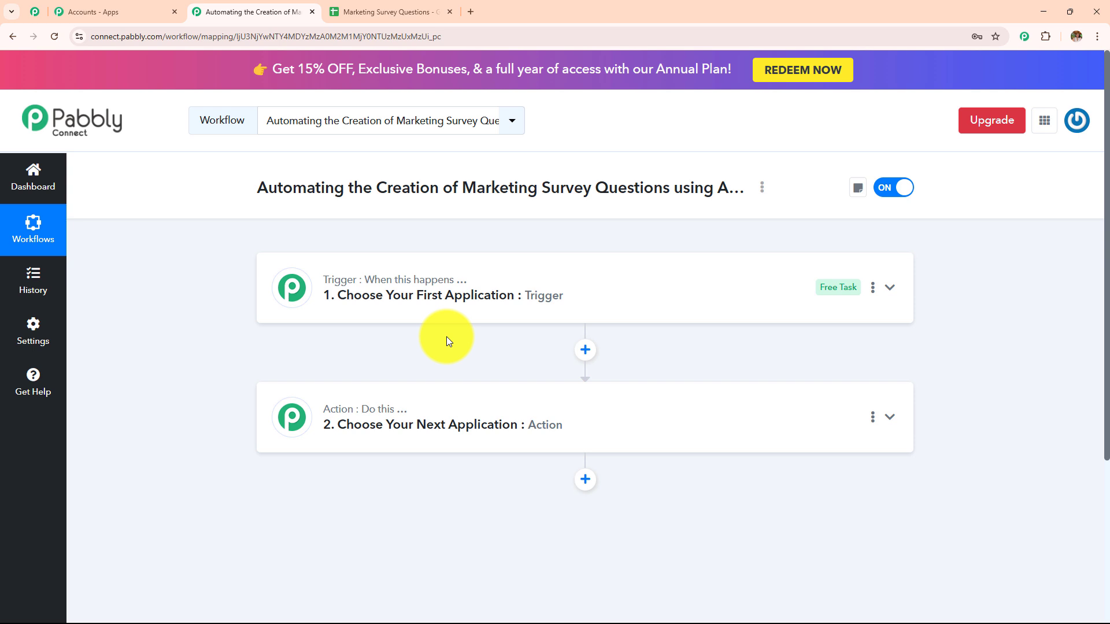
click(403, 7)
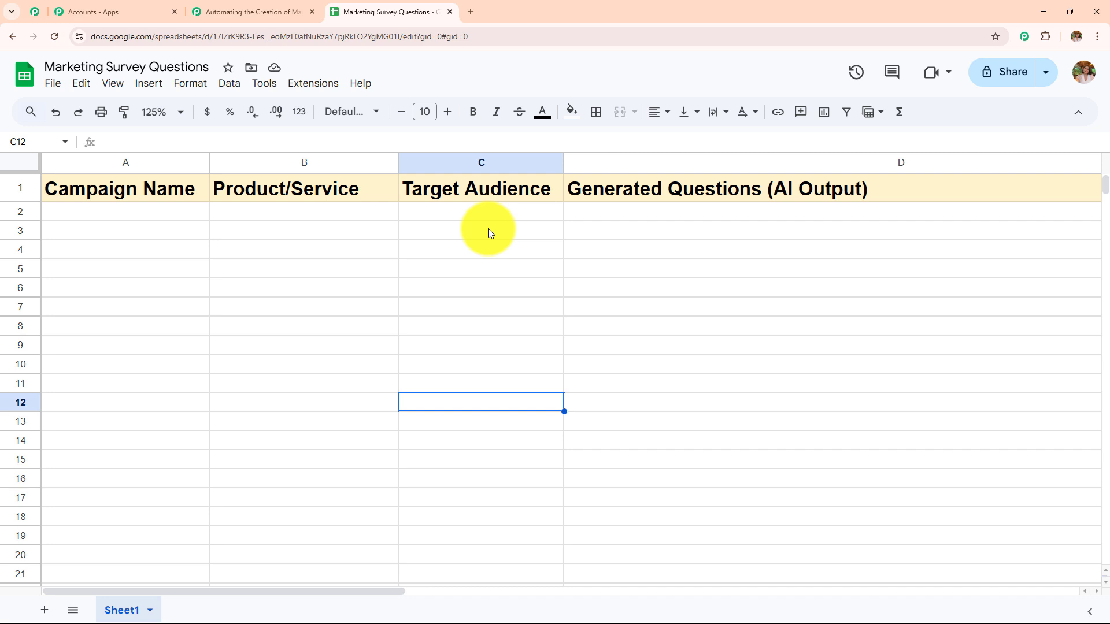
click(255, 13)
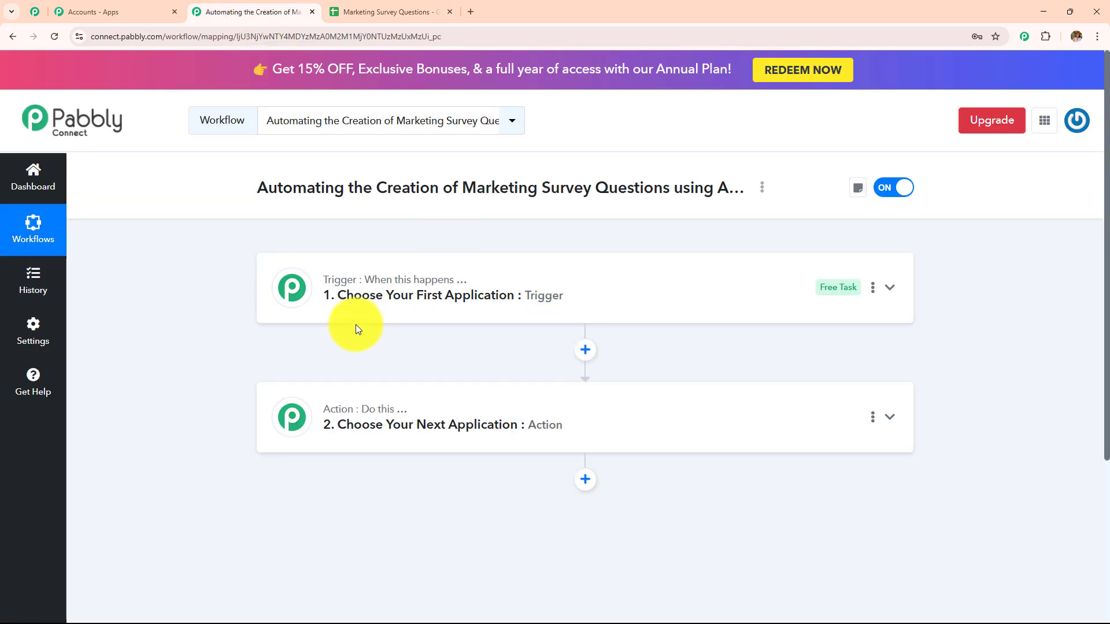
click(384, 13)
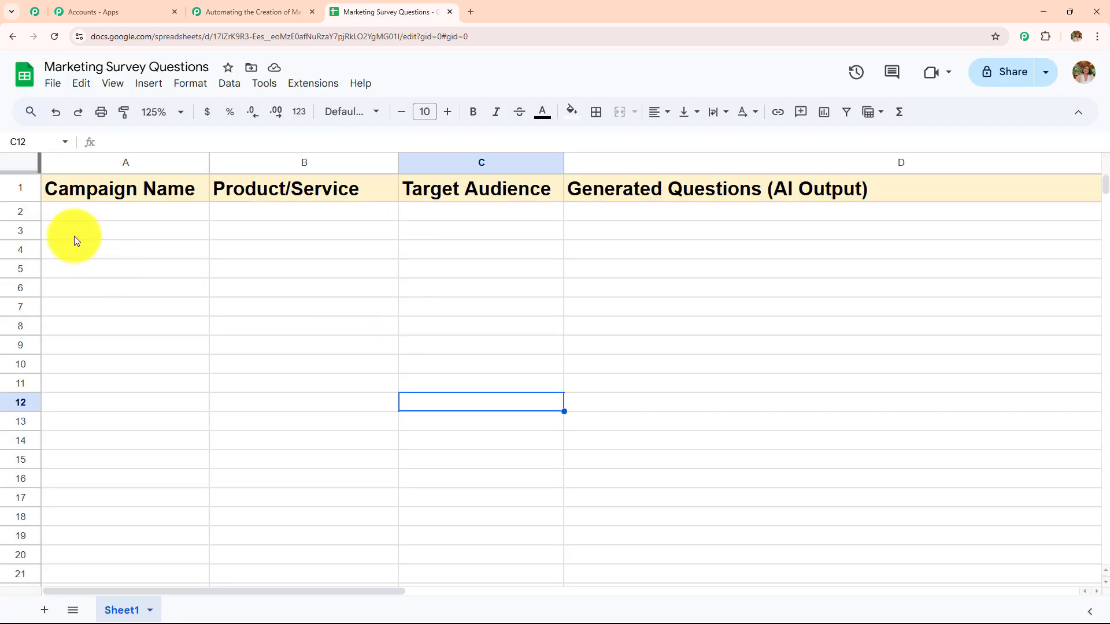
click(271, 12)
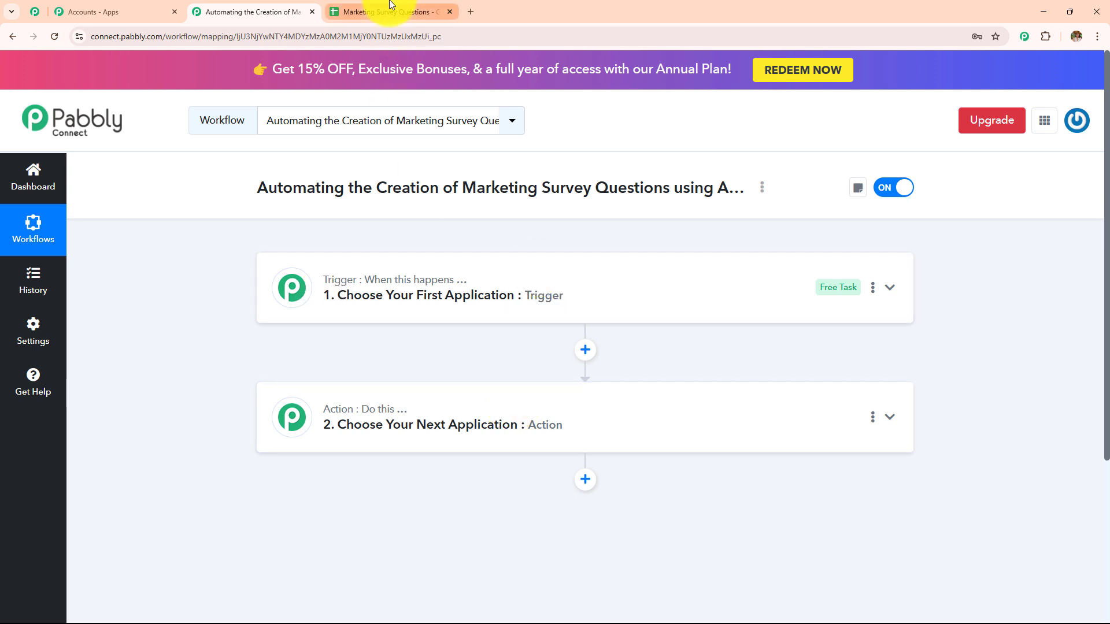
click(382, 12)
click(269, 12)
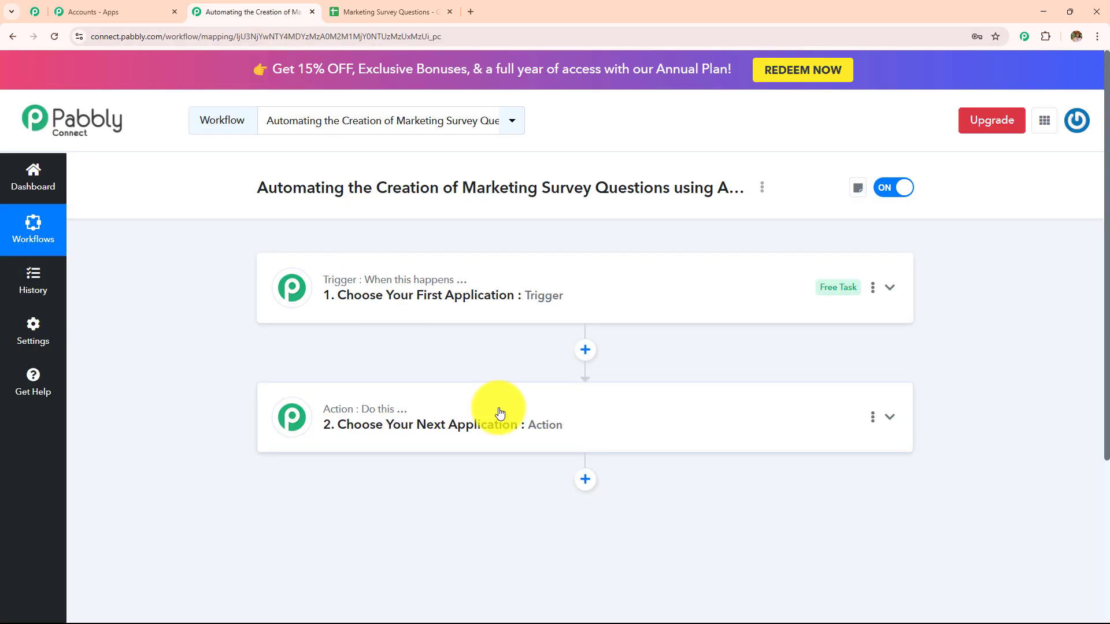
click(366, 11)
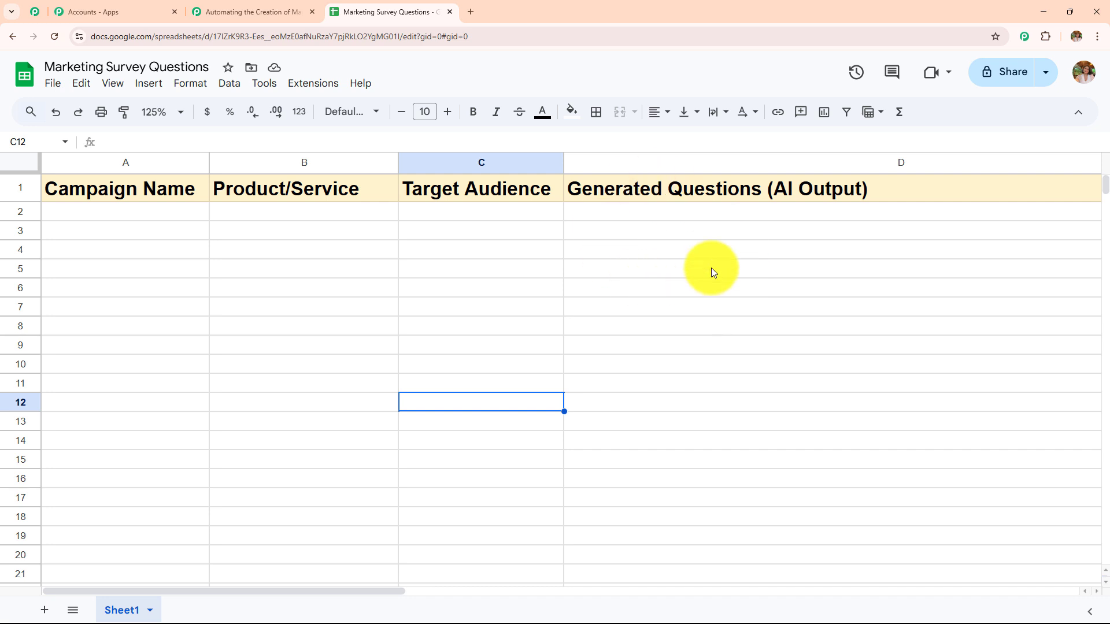
click(271, 11)
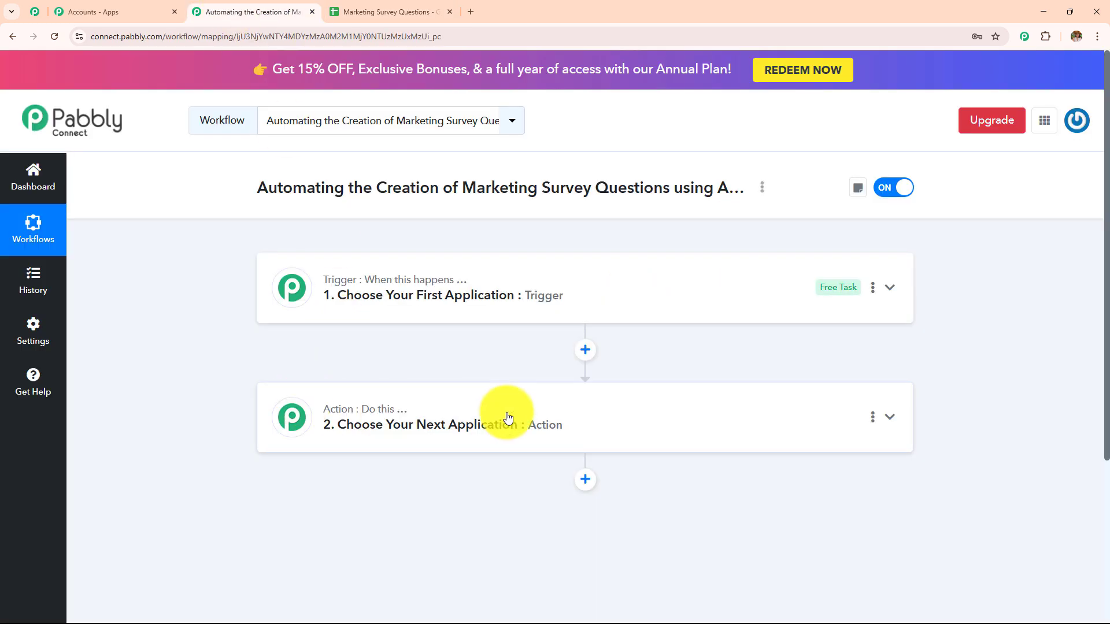
click(396, 7)
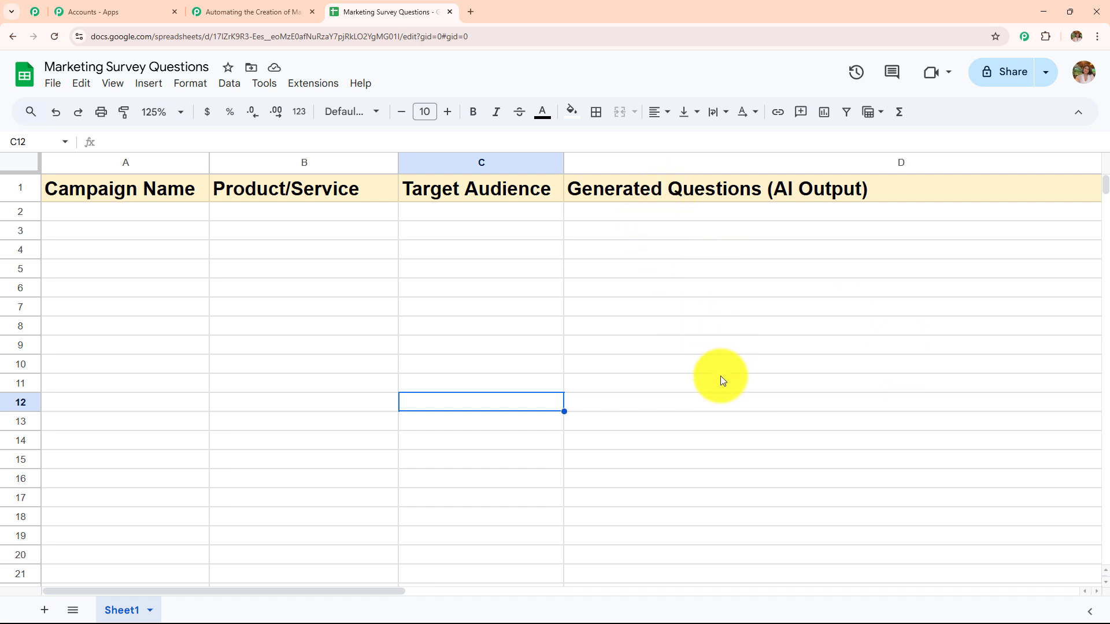
Set the workflow trigger to Google Sheets with the New or Updated Spreadsheet Row event, and review its webhook setup instructions.
click(298, 13)
click(403, 298)
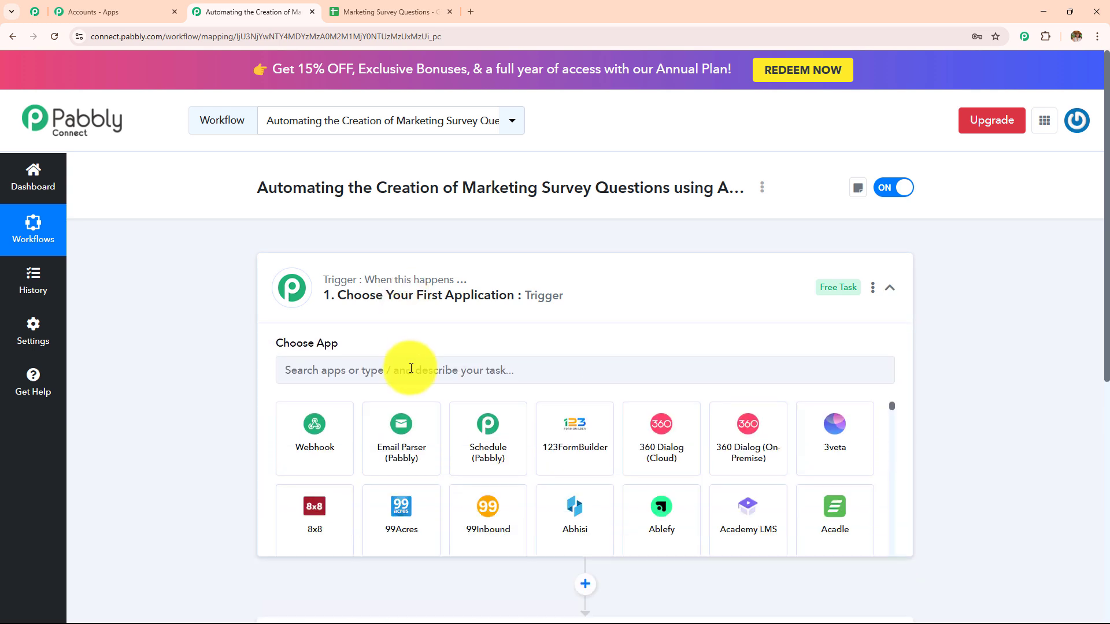
click(411, 371)
text(Googl)
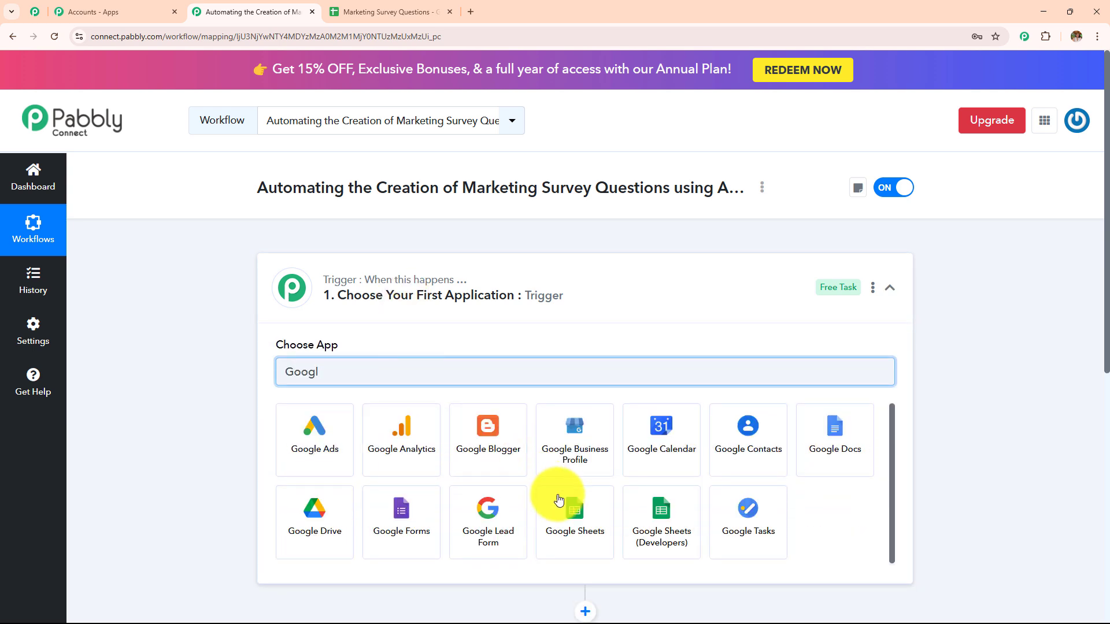
click(559, 500)
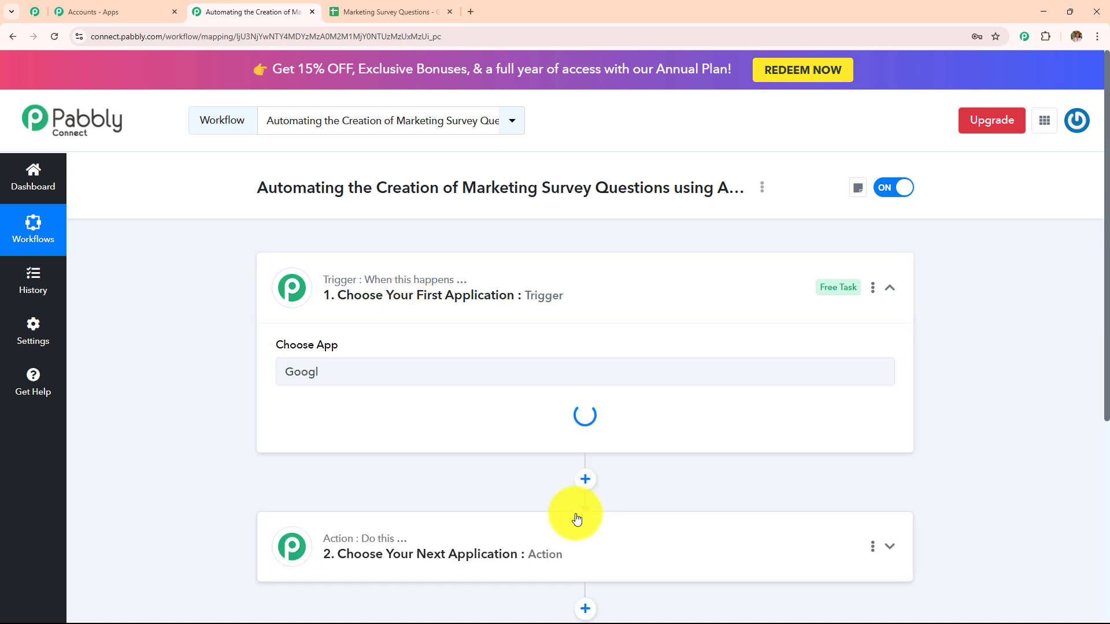
click(397, 433)
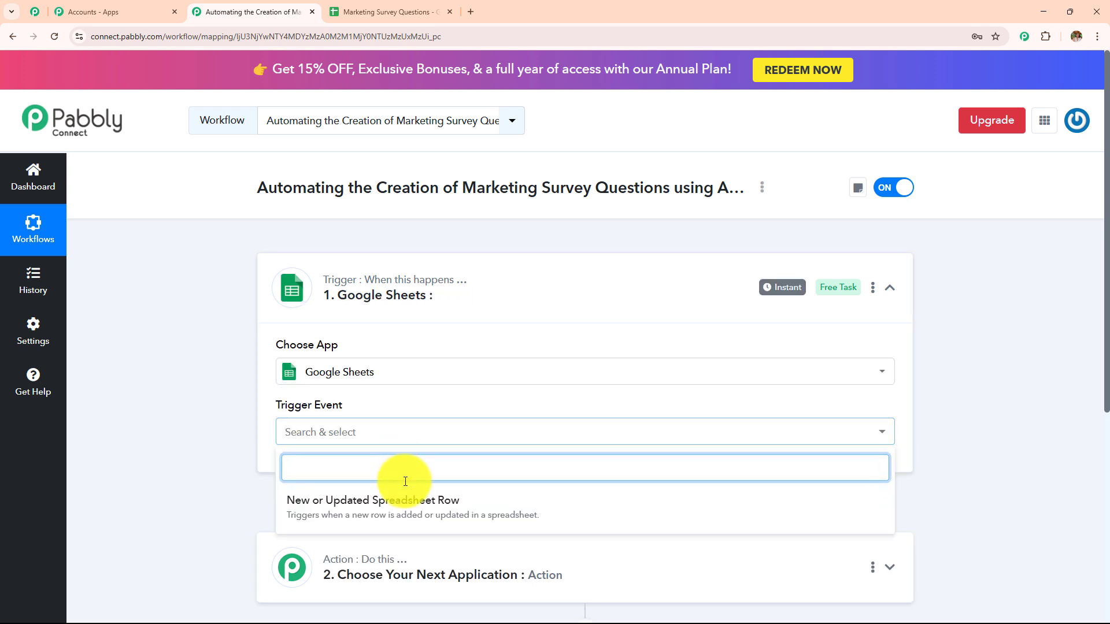
click(408, 499)
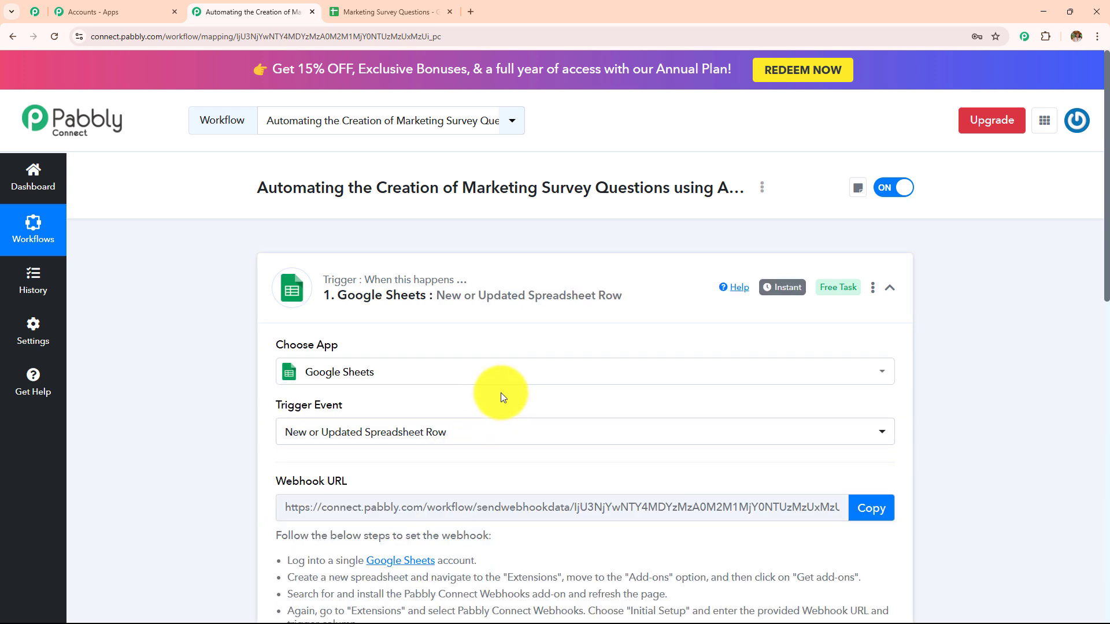
scroll(501, 393, down, 4)
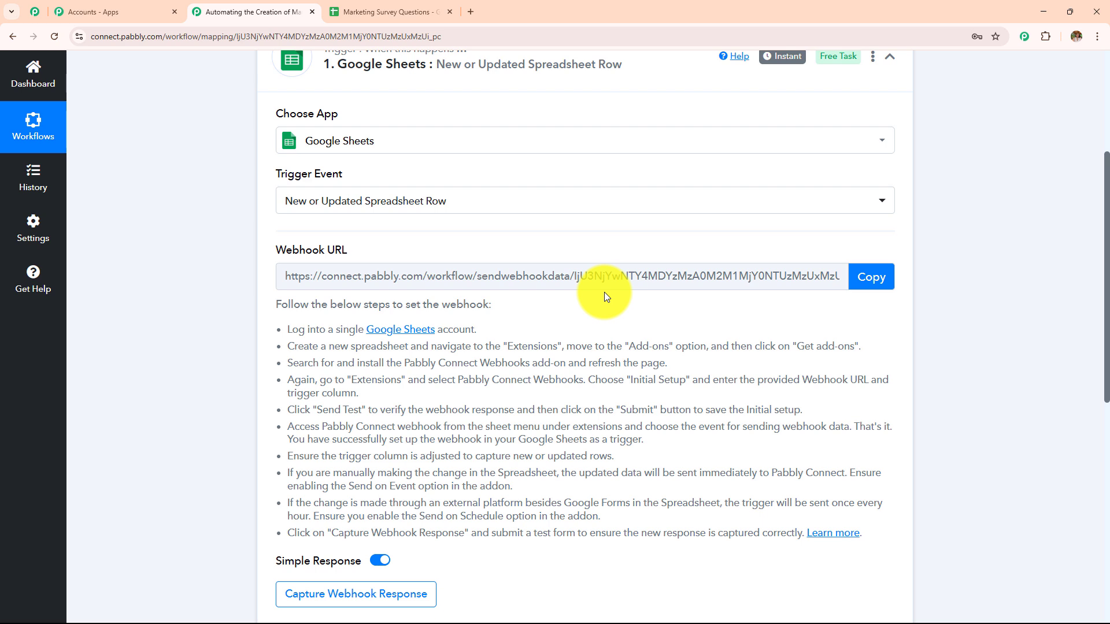
drag(237, 330, 813, 527)
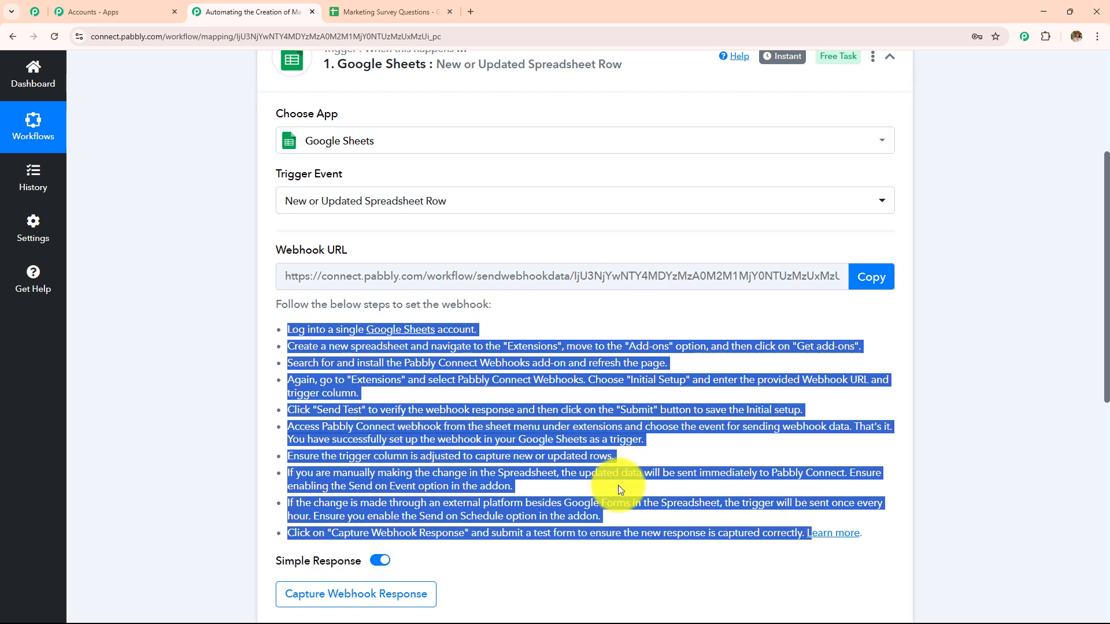
Fill row 2 of the spreadsheet with New Fitness App Survey, Fitness Mobile App and Fitness Enthusiasts, and widen the Campaign Name column.
click(355, 21)
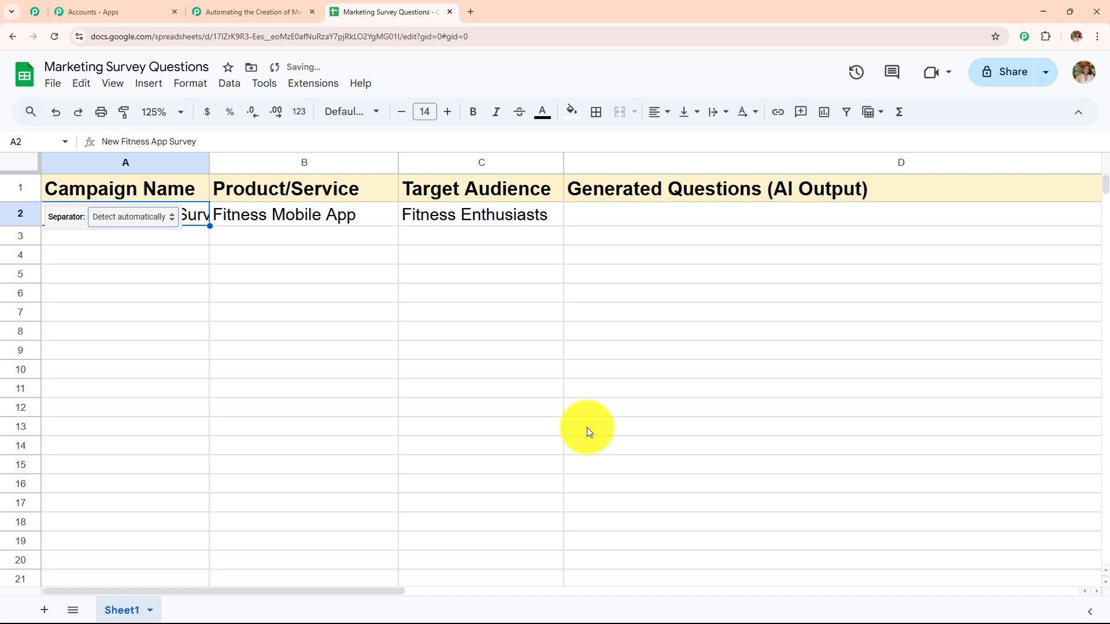
click(587, 431)
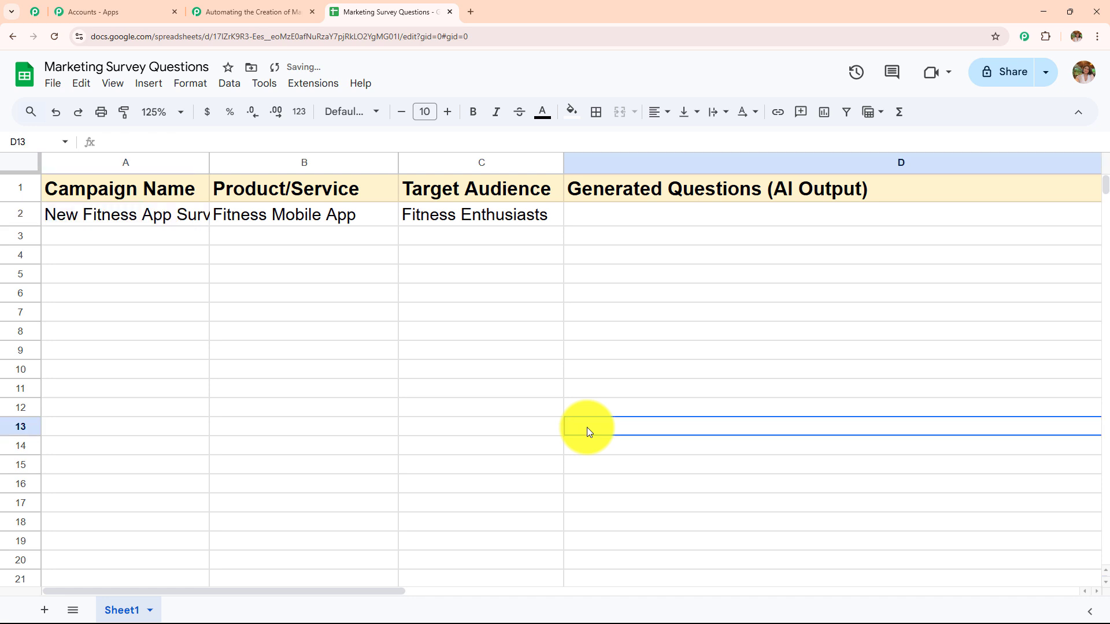
double_click(144, 223)
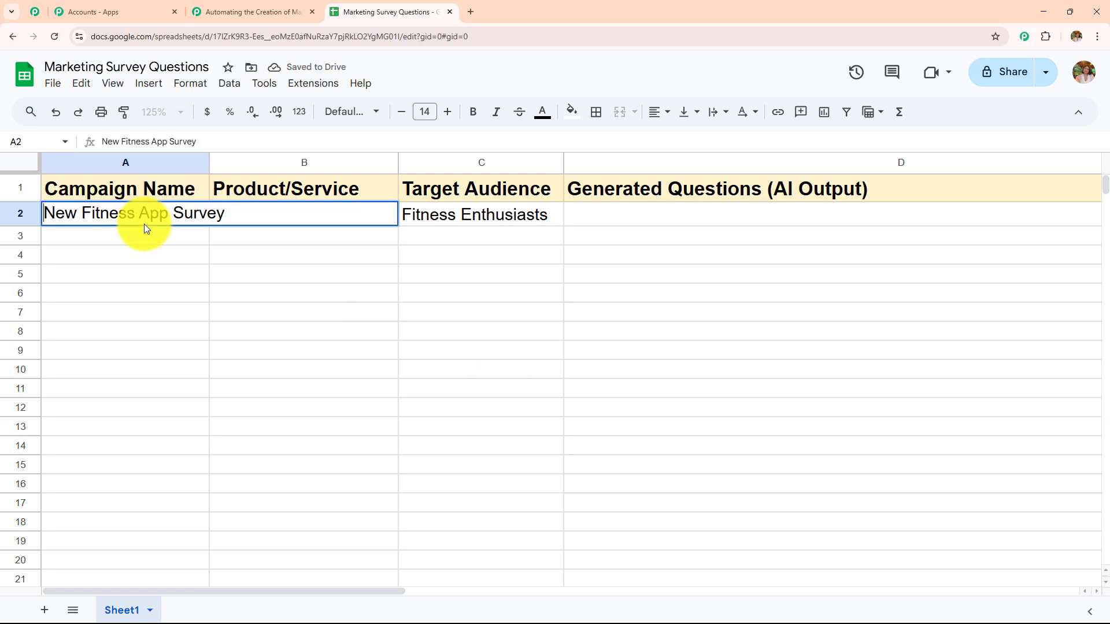
click(296, 336)
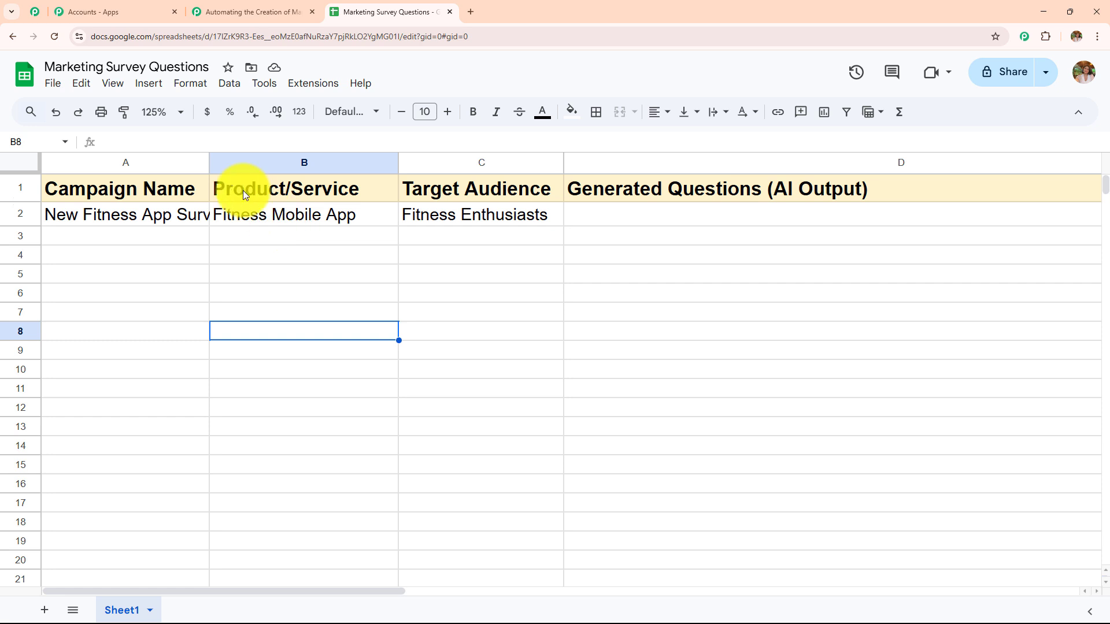
drag(209, 163, 273, 219)
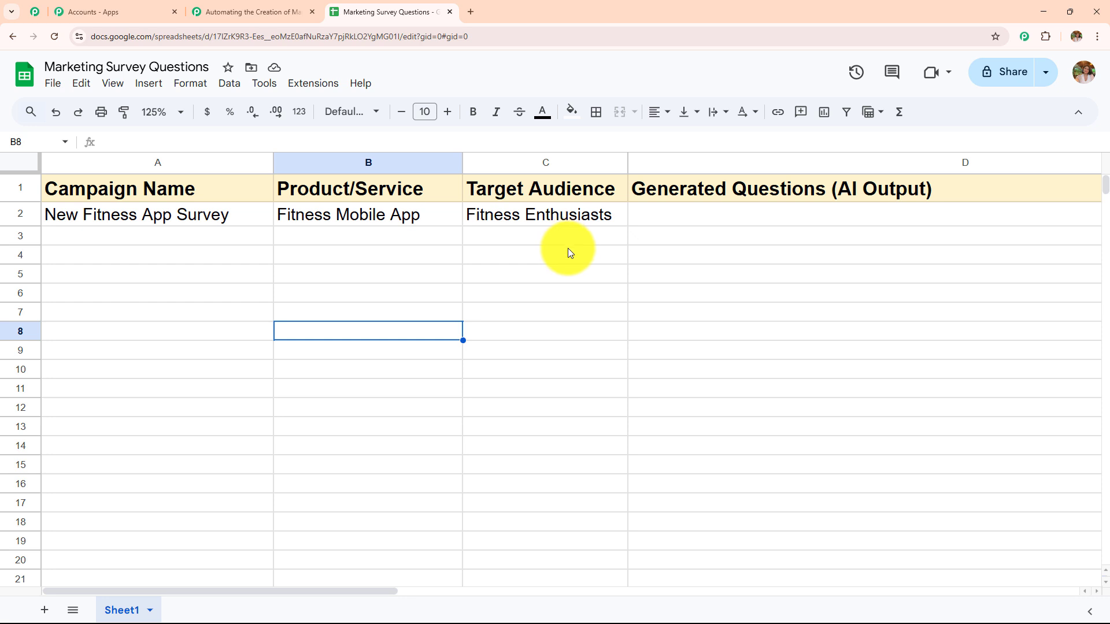
Look up the Pabbly Connect Webhooks add-on in the Google Workspace Marketplace, and close the marketplace.
click(331, 85)
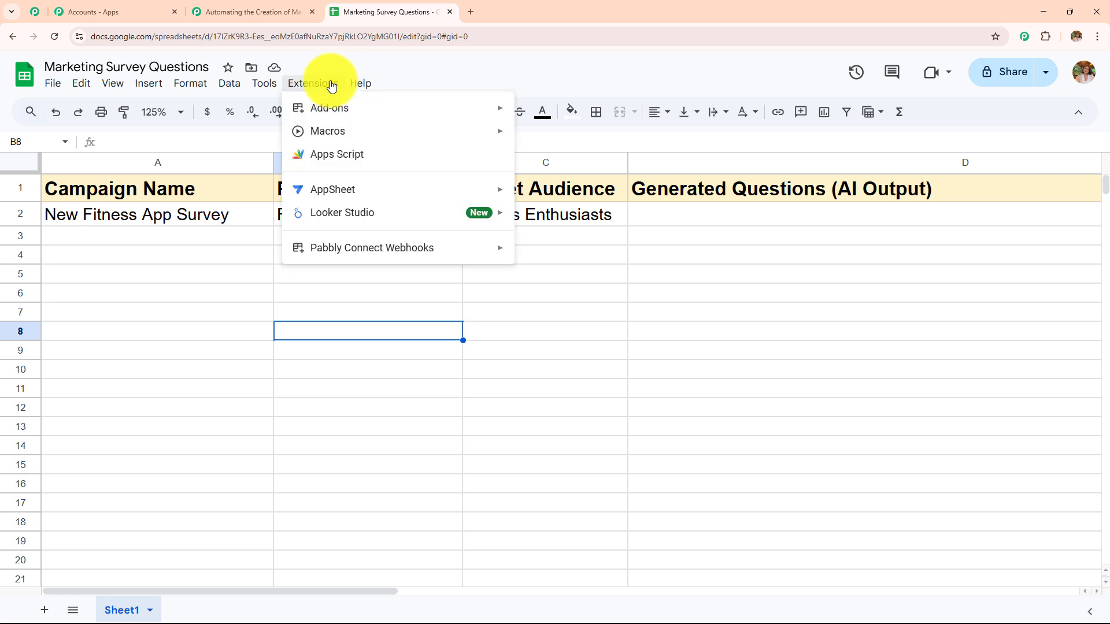
mouse_move(340, 116)
click(620, 113)
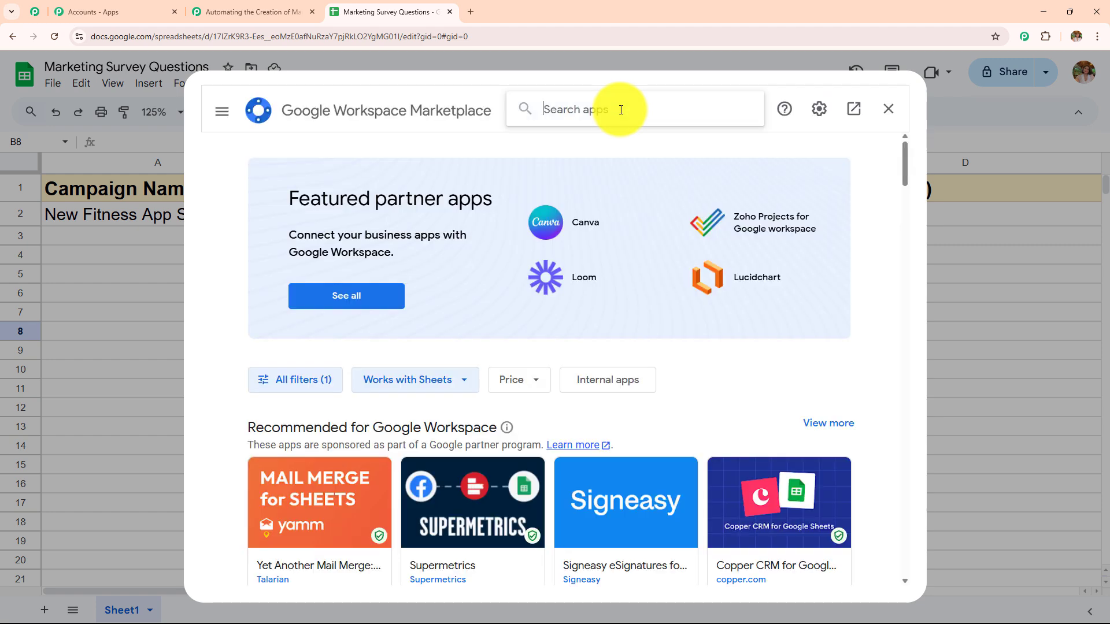
text(Pabb)
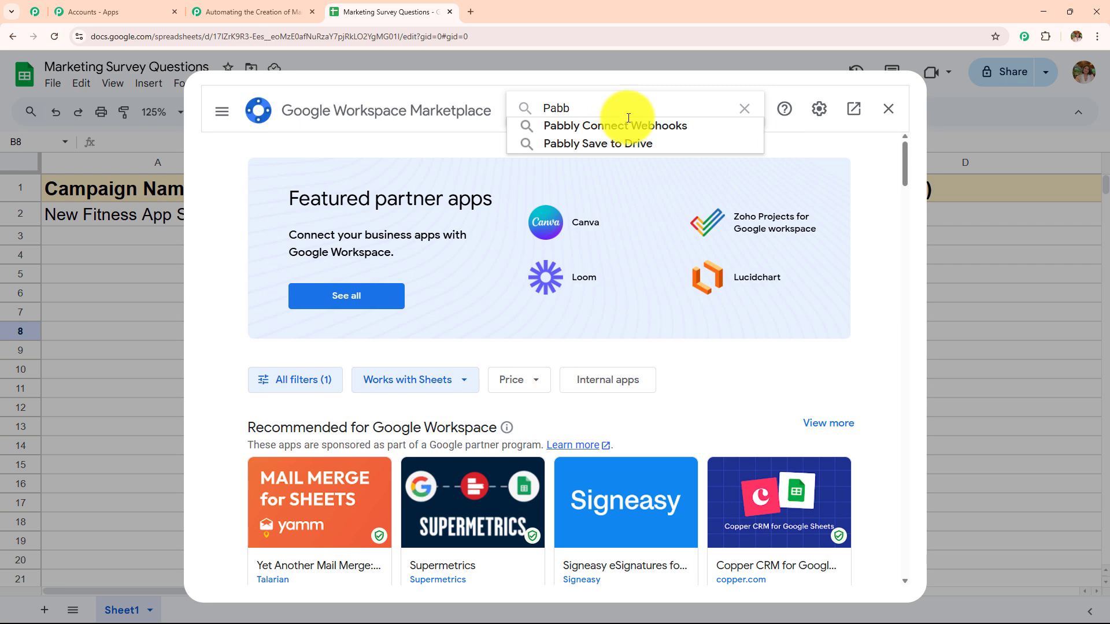
click(630, 124)
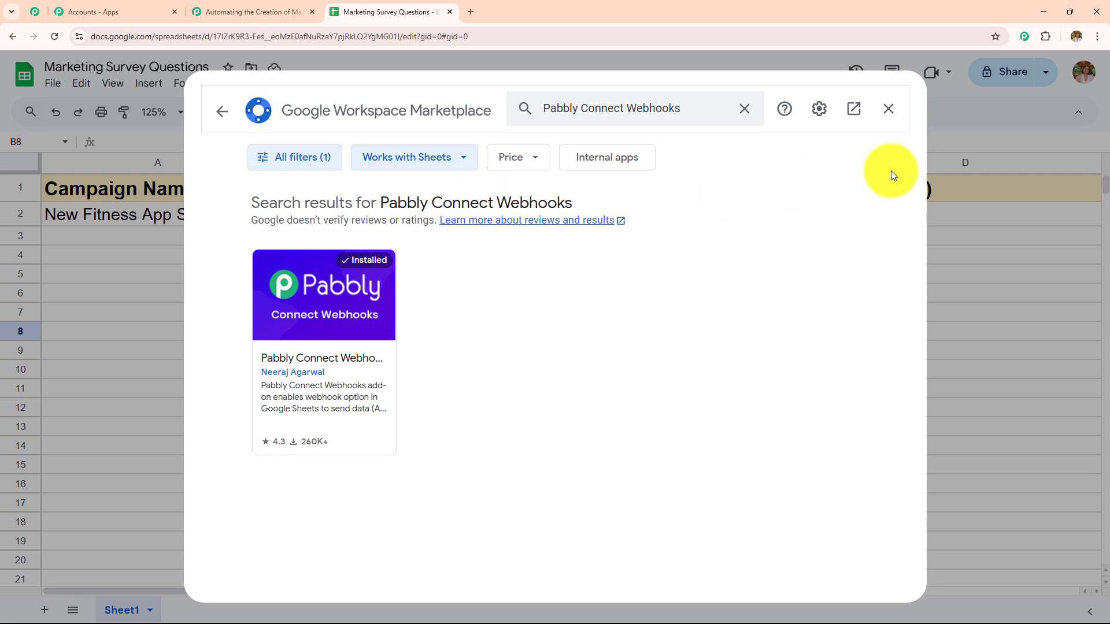
click(879, 119)
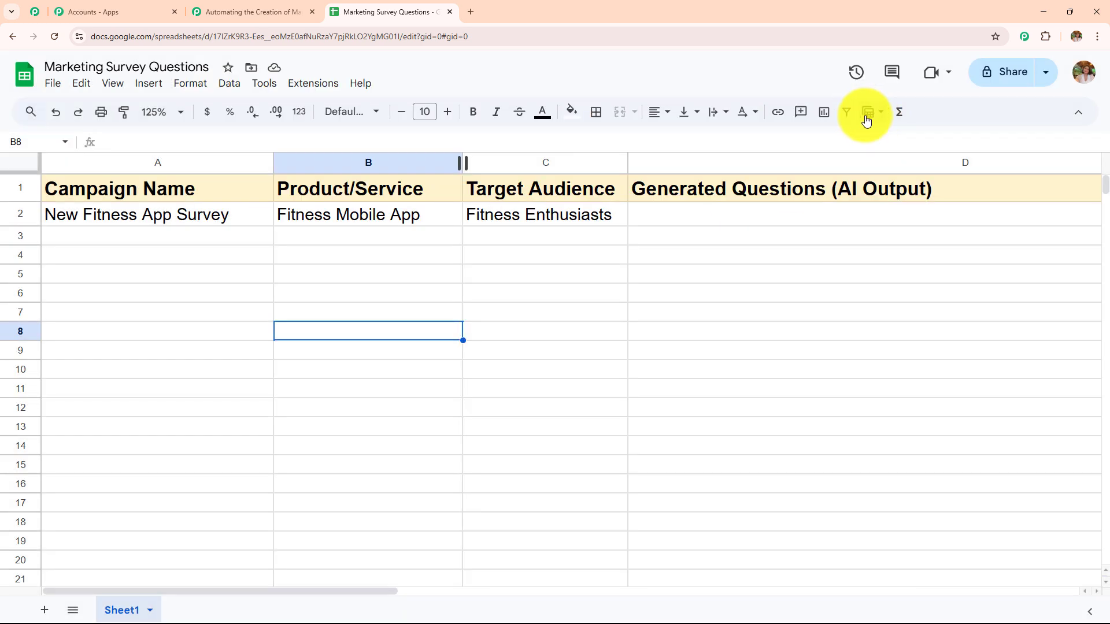
Open the Initial Setup of Pabbly Connect Webhooks for Sheet1 and enter the webhook URL copied from the workflow's Google Sheets trigger.
click(323, 86)
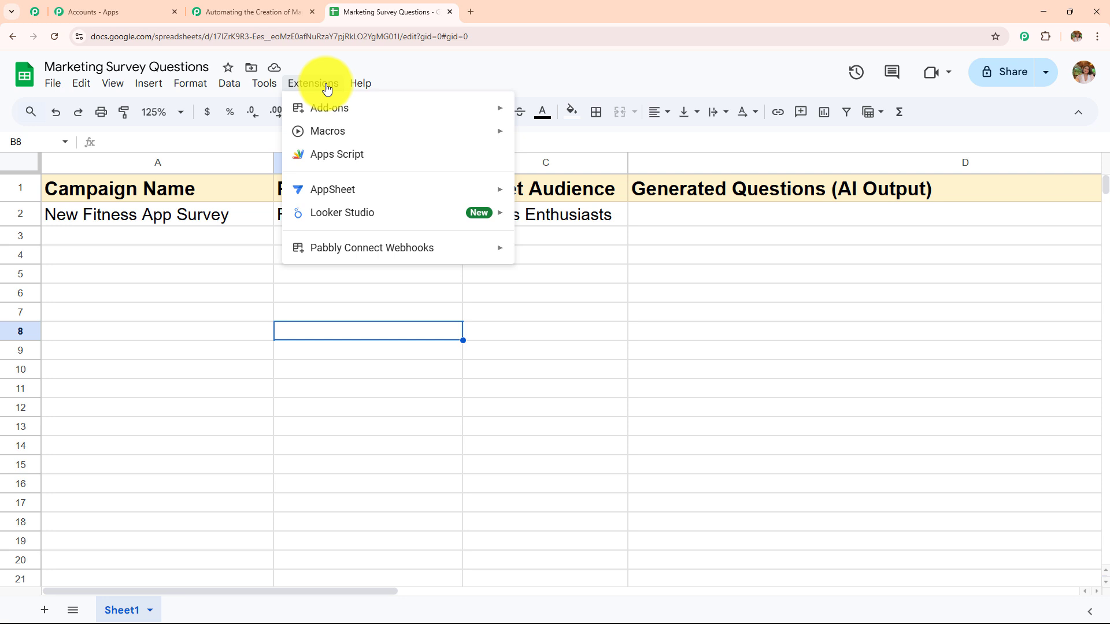
mouse_move(377, 254)
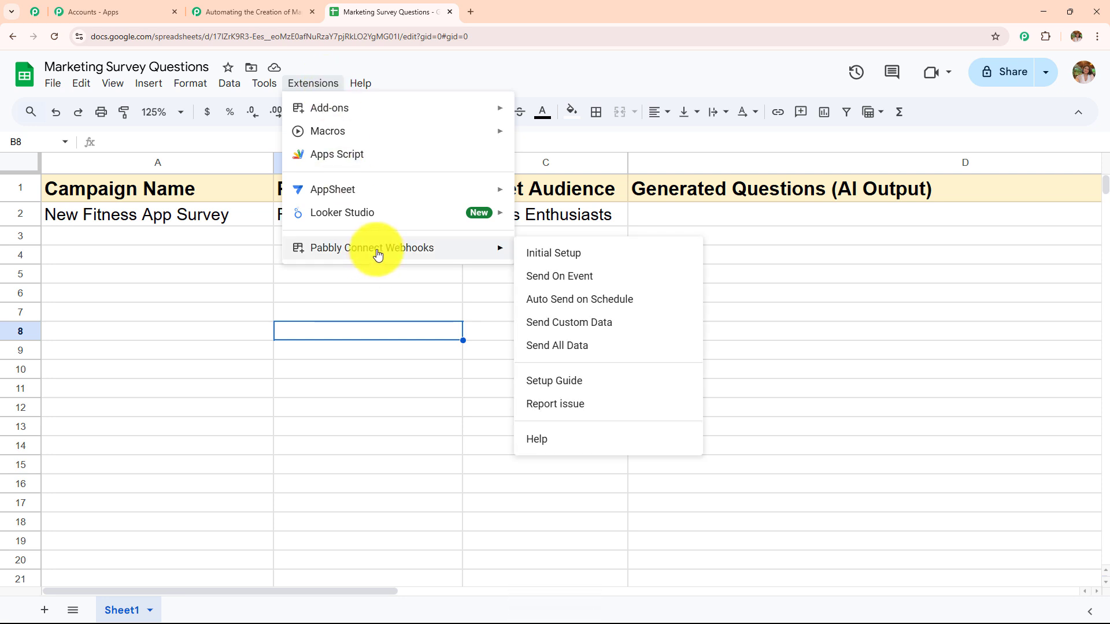
click(595, 252)
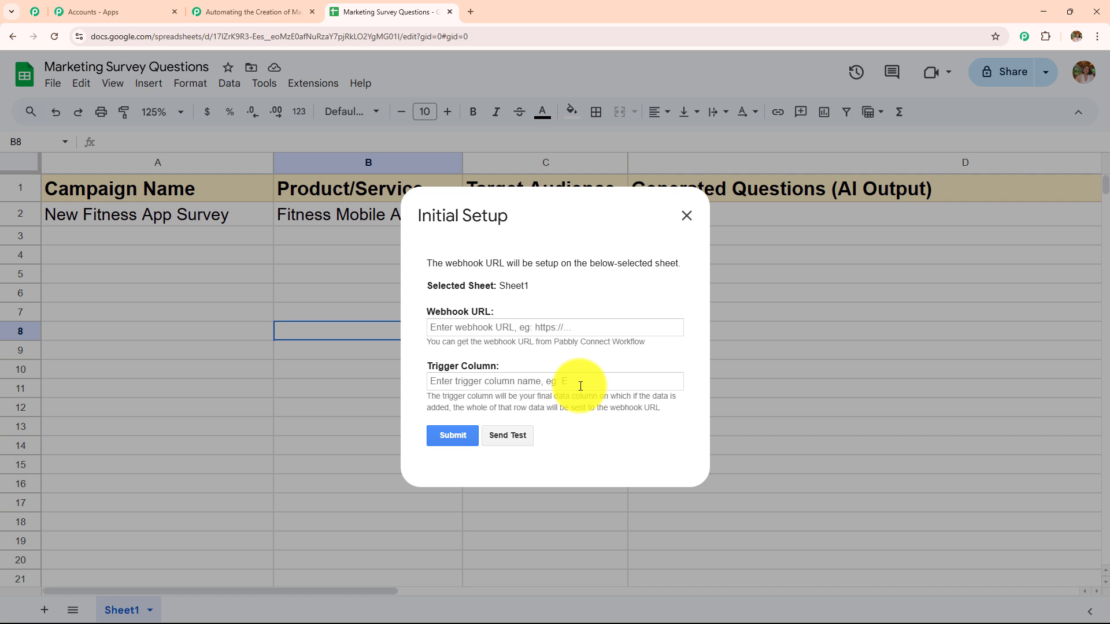
drag(425, 312, 578, 313)
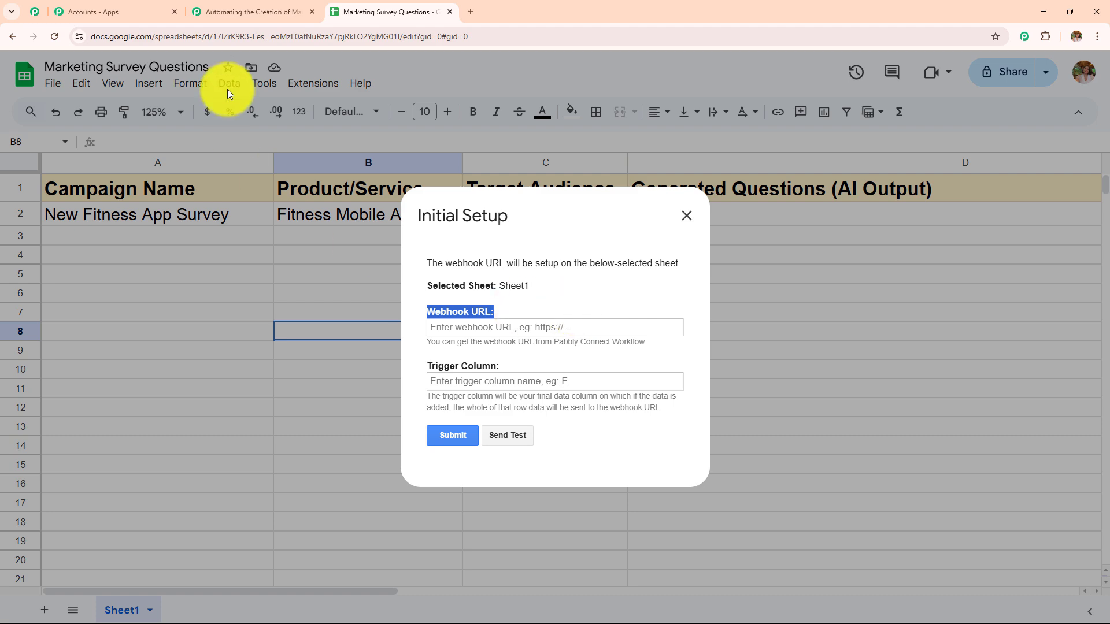
click(260, 12)
click(864, 278)
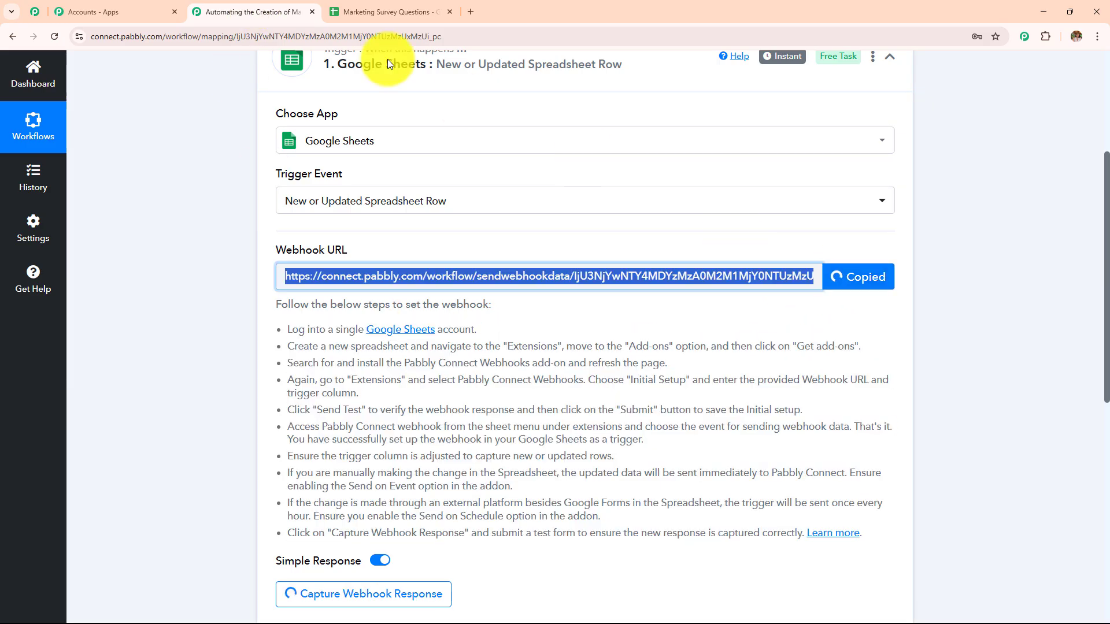
click(373, 12)
click(502, 326)
key(ctrl+v)
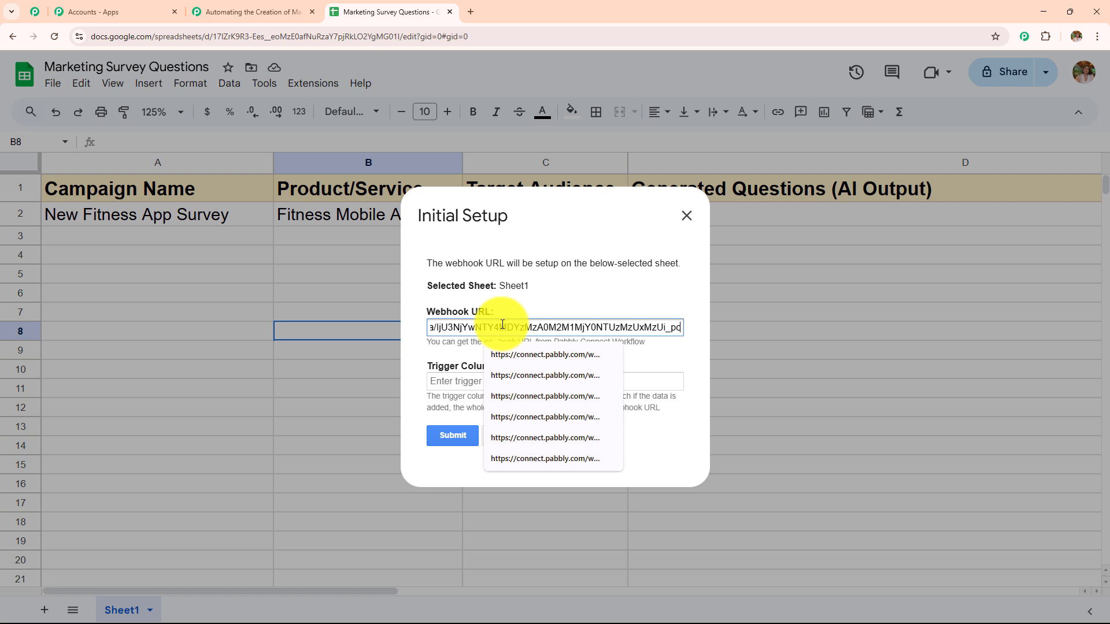
Read the explanation of the trigger column and set the Trigger Column to C.
click(516, 386)
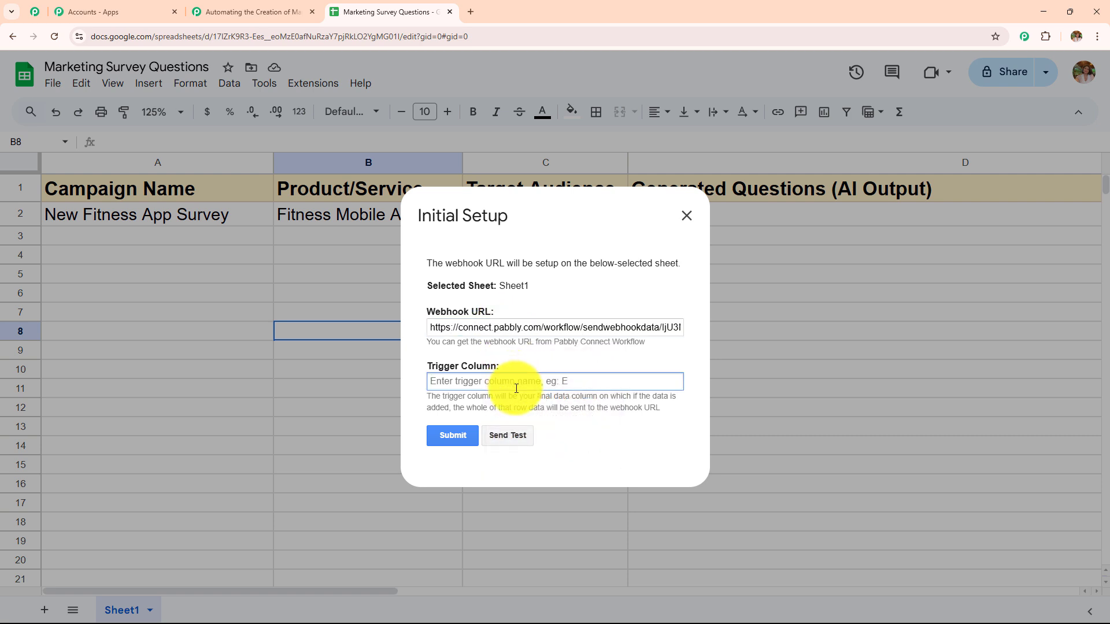
drag(429, 397, 677, 425)
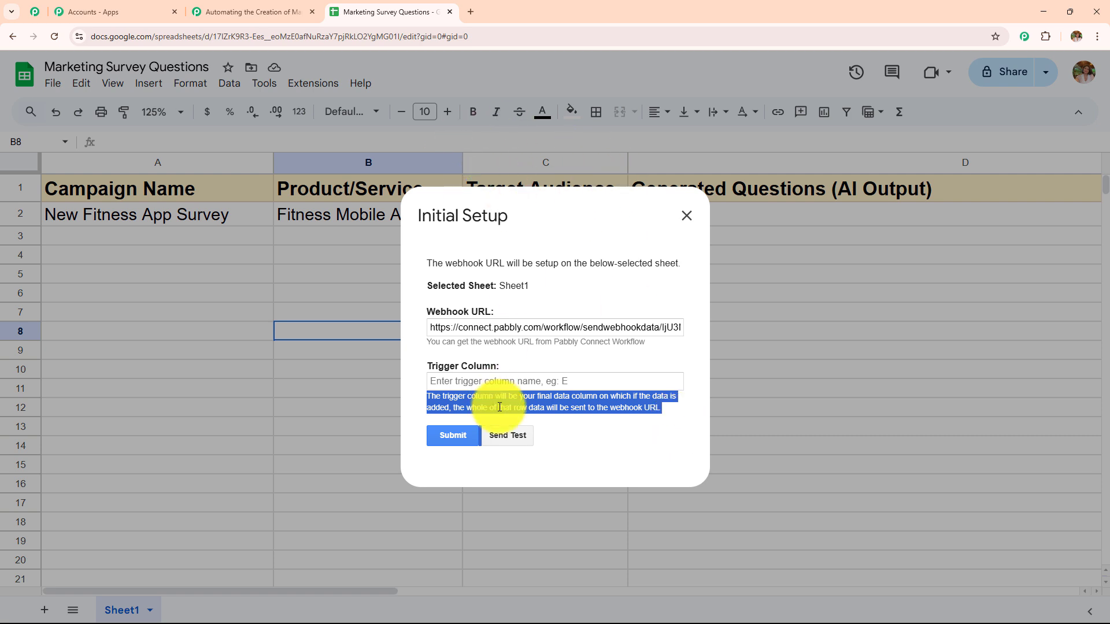
click(497, 380)
text(C)
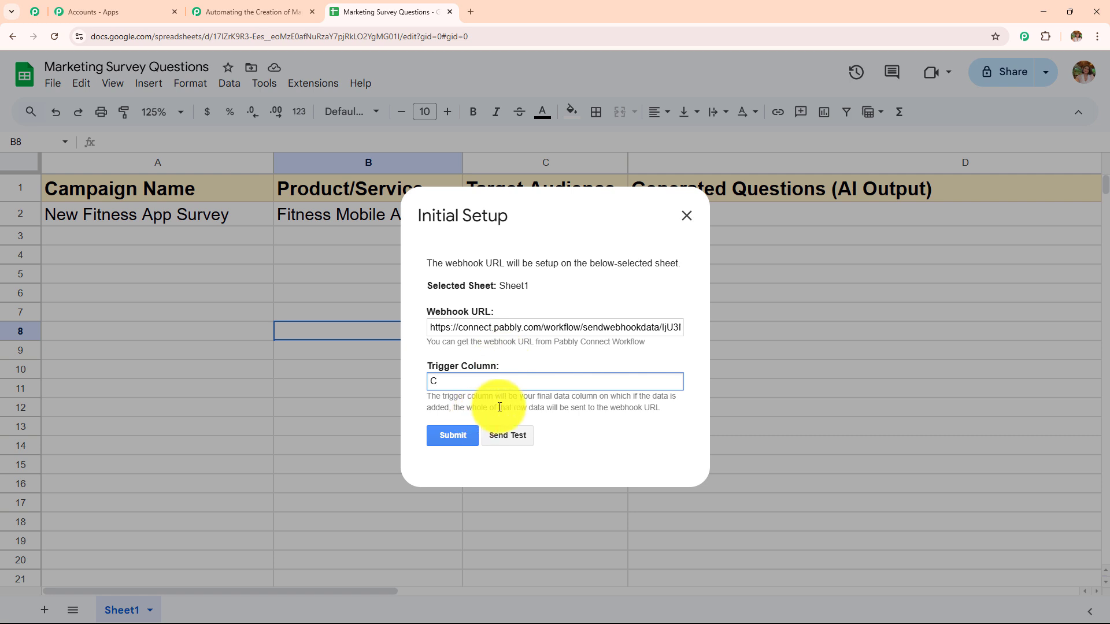
Send test data to the webhook, submit the initial setup with trigger column C, and close the setup dialog.
click(516, 433)
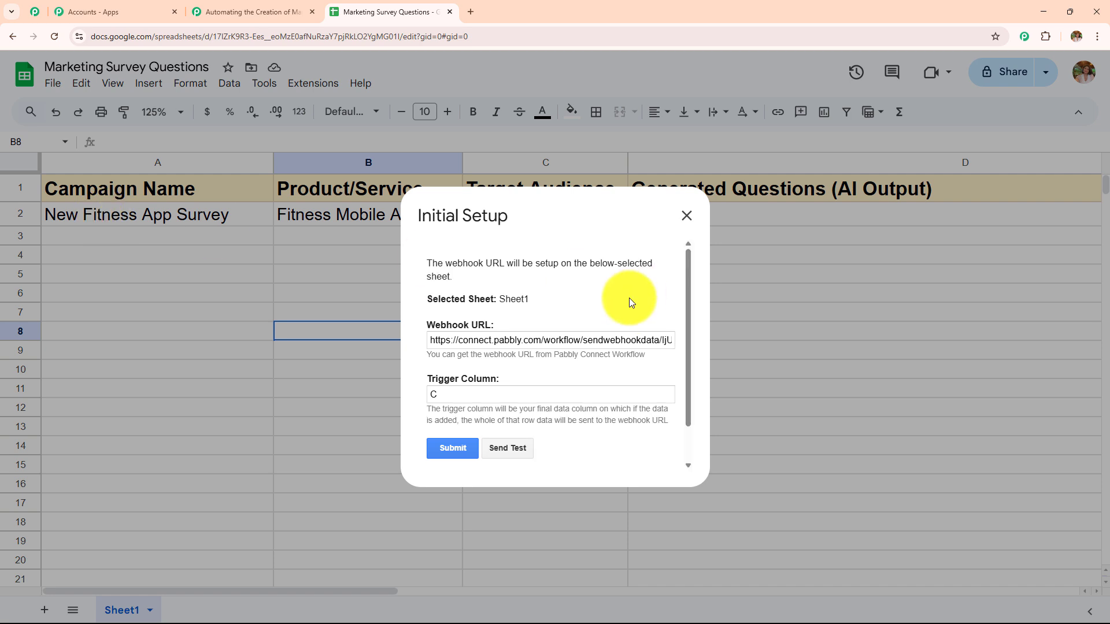
scroll(592, 324, down, 1)
drag(430, 434, 674, 460)
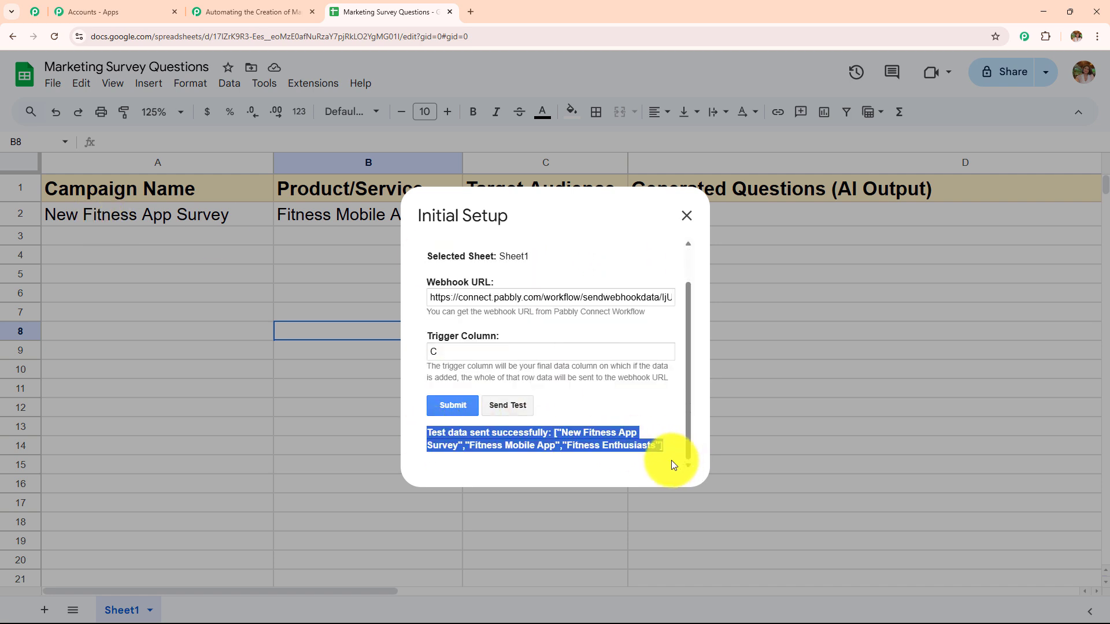
click(465, 408)
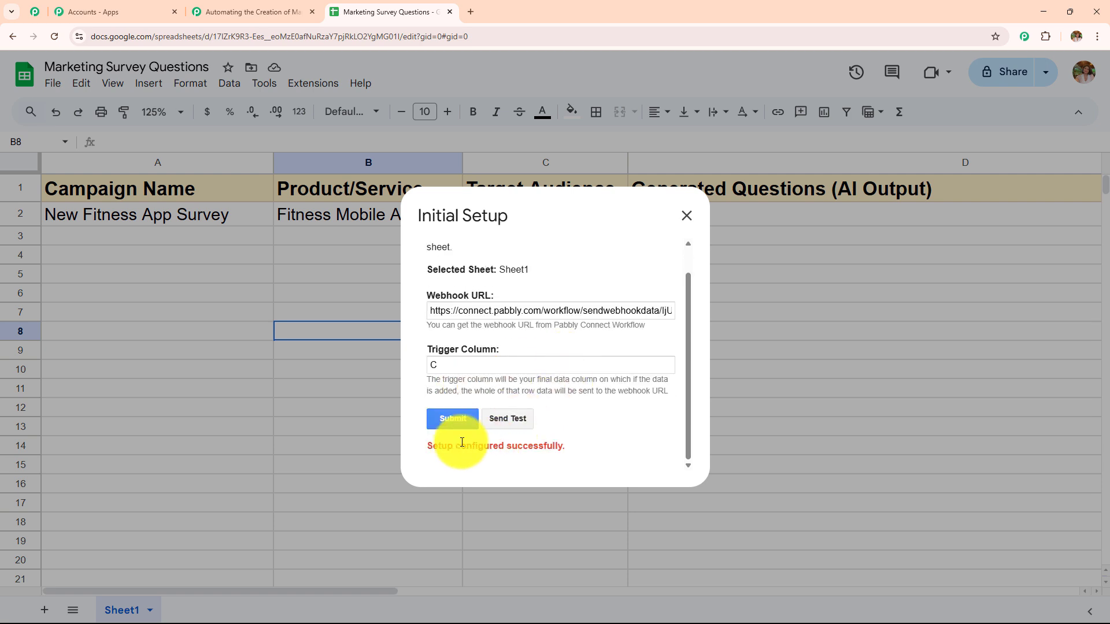
drag(423, 446, 615, 452)
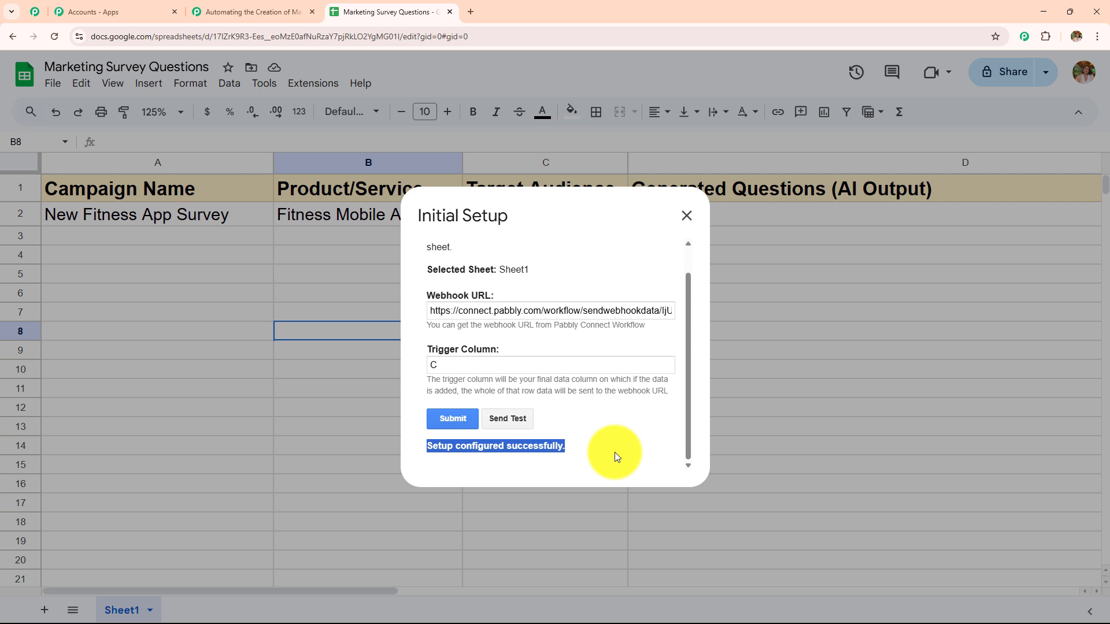
click(692, 224)
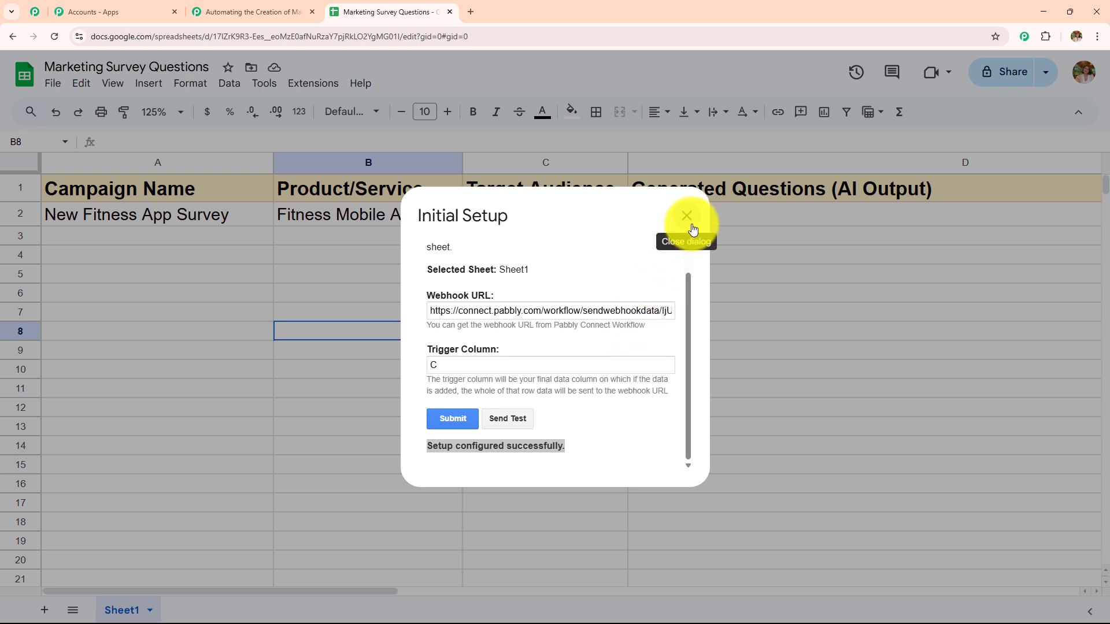
Enable Send On Event for the Pabbly Connect Webhooks add-on and check that the option is ticked.
click(322, 90)
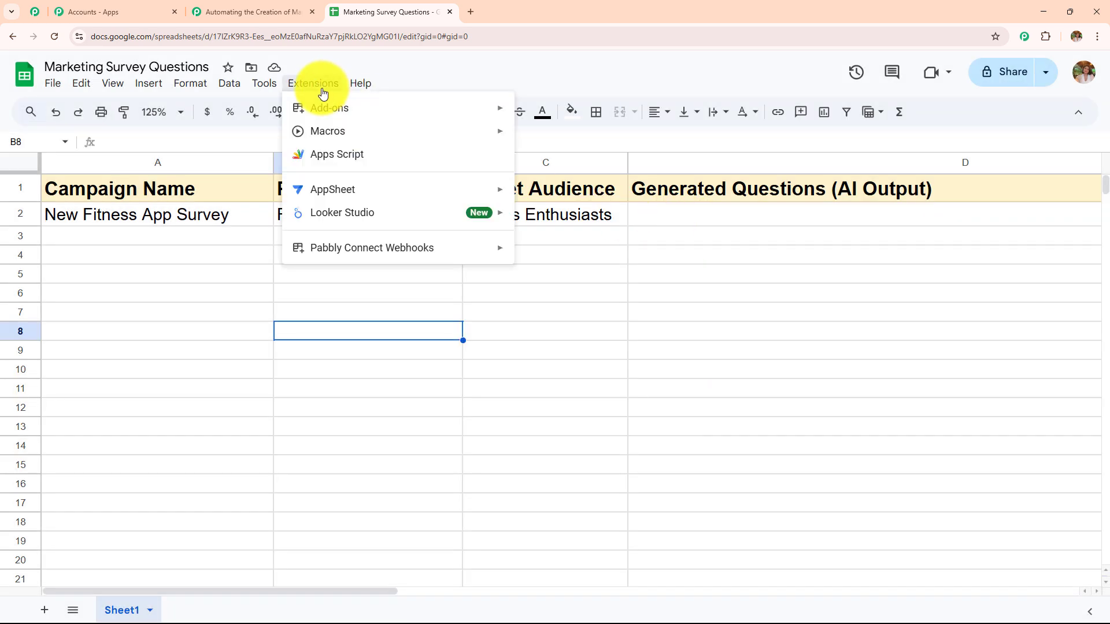
mouse_move(332, 255)
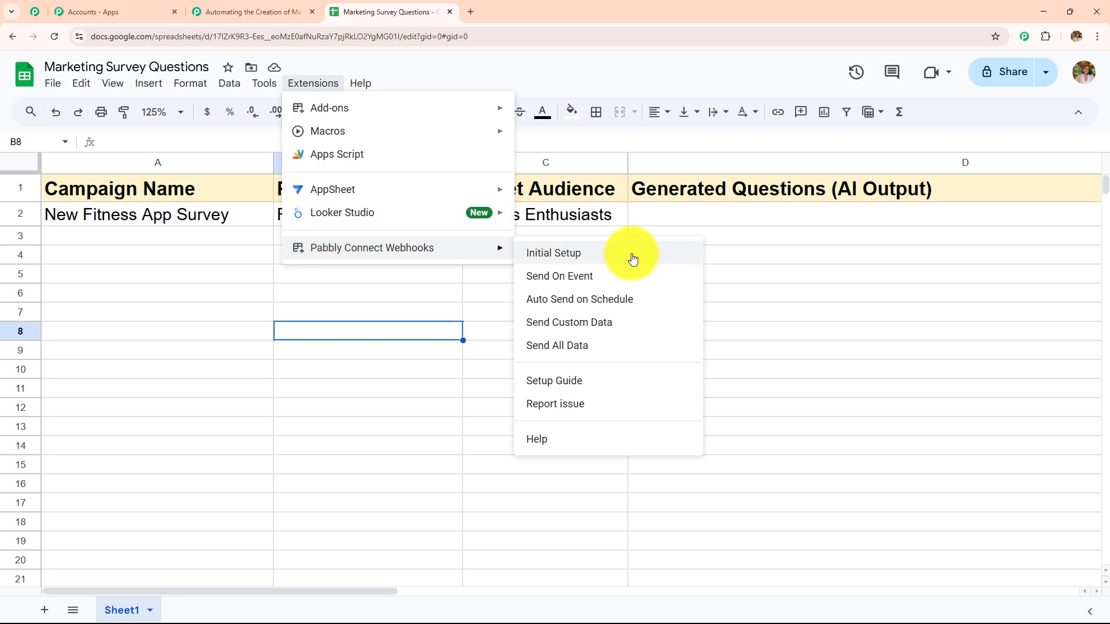
click(586, 283)
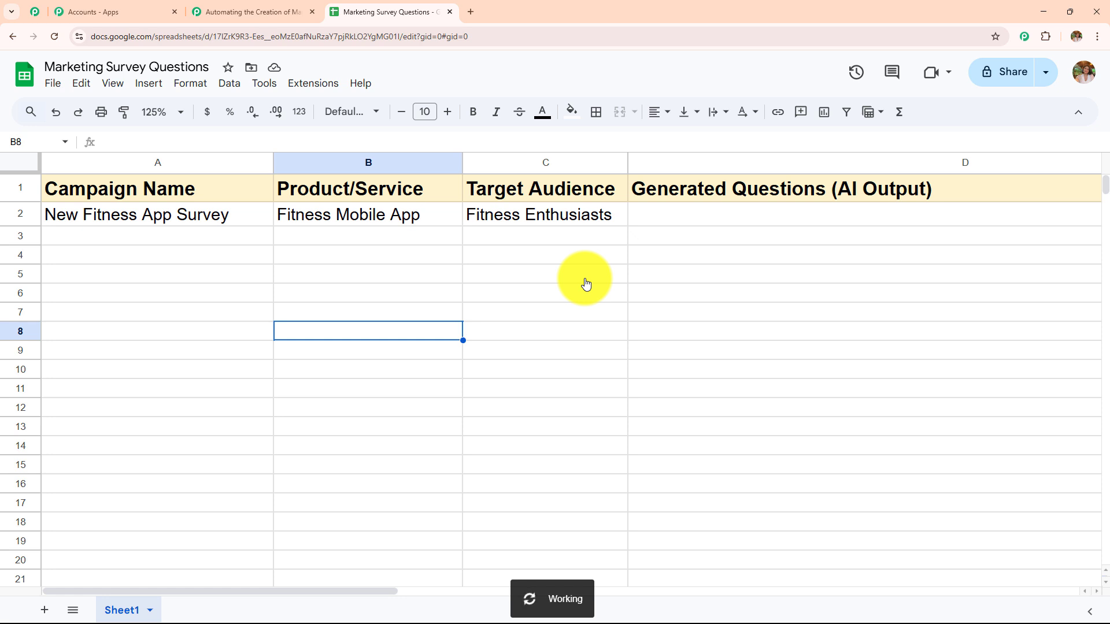
click(321, 84)
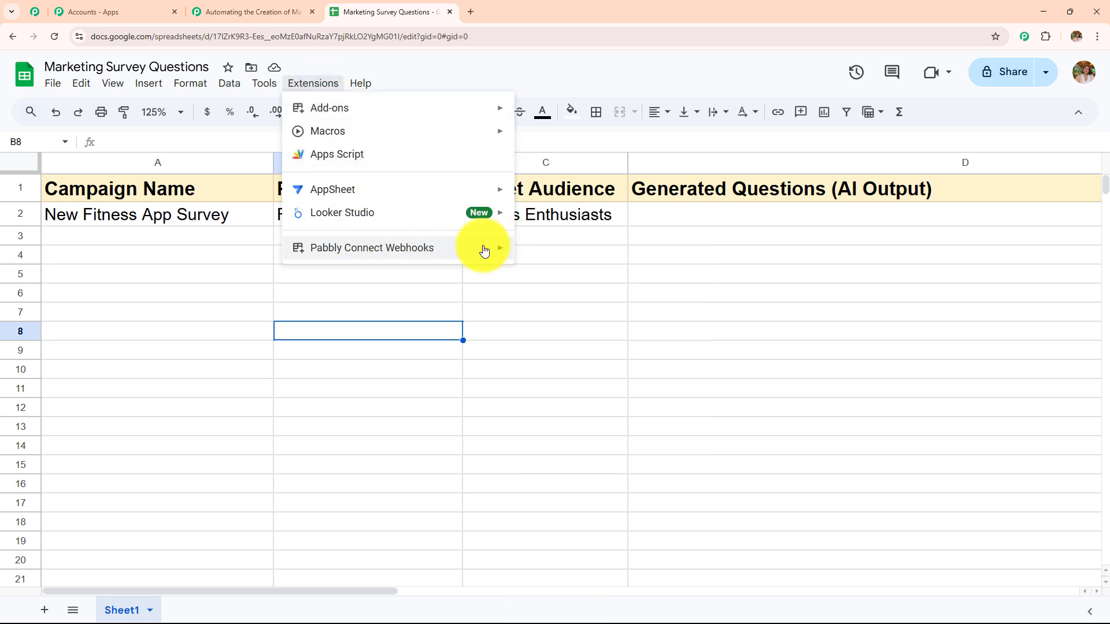
mouse_move(512, 252)
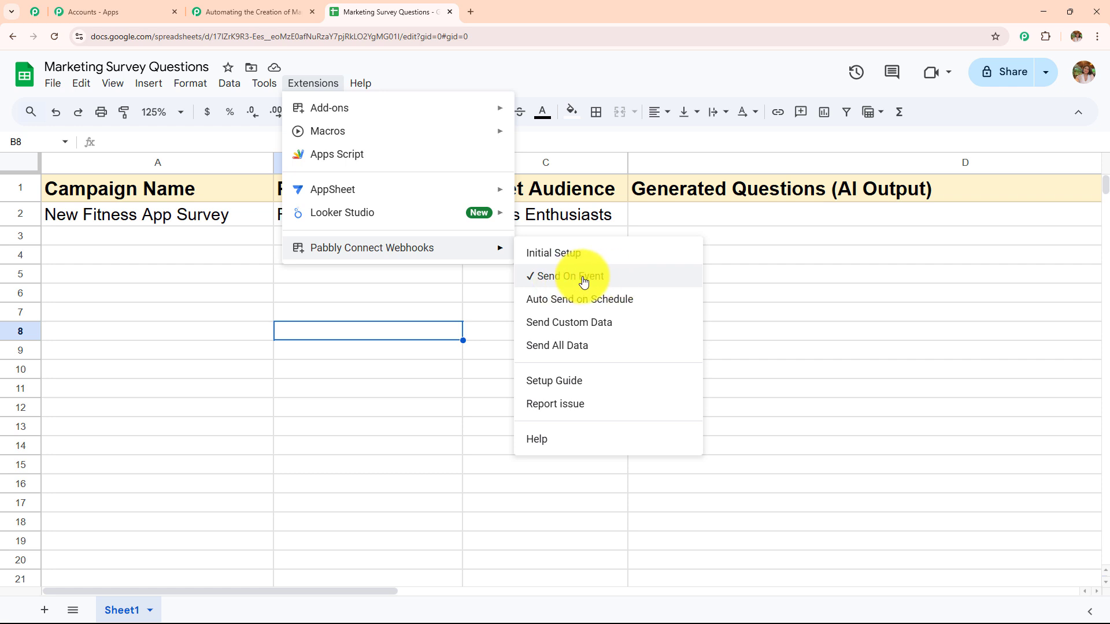
click(500, 377)
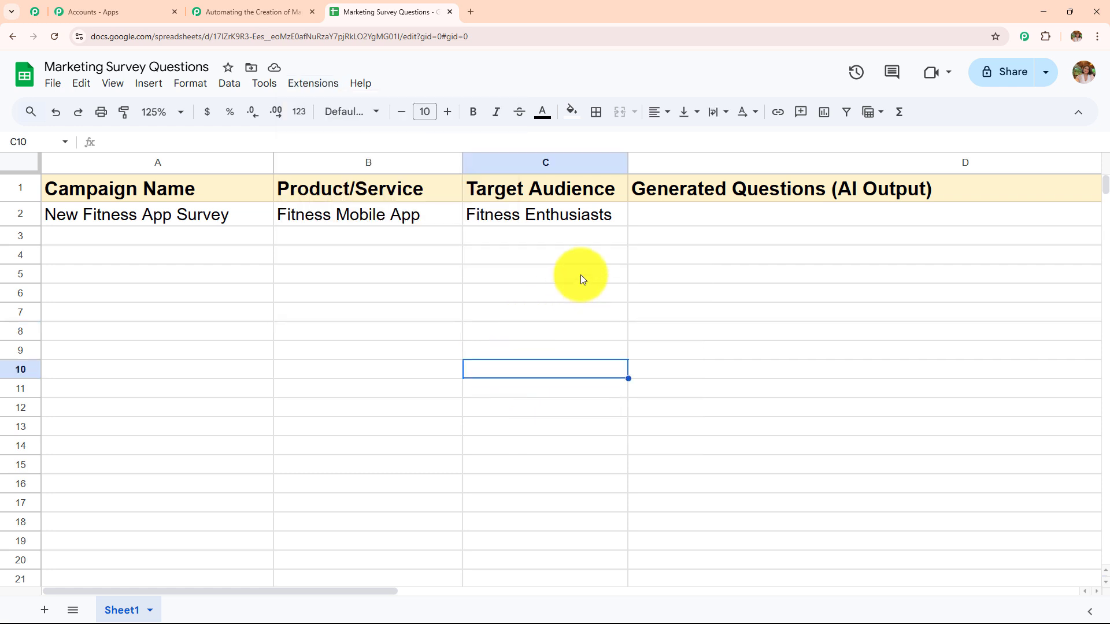
Switch to the Pabbly Connect workflow and examine the trigger's received response, including the target audience, spreadsheet name, product/service and campaign name.
click(214, 8)
scroll(566, 324, down, 4)
scroll(566, 360, down, 2)
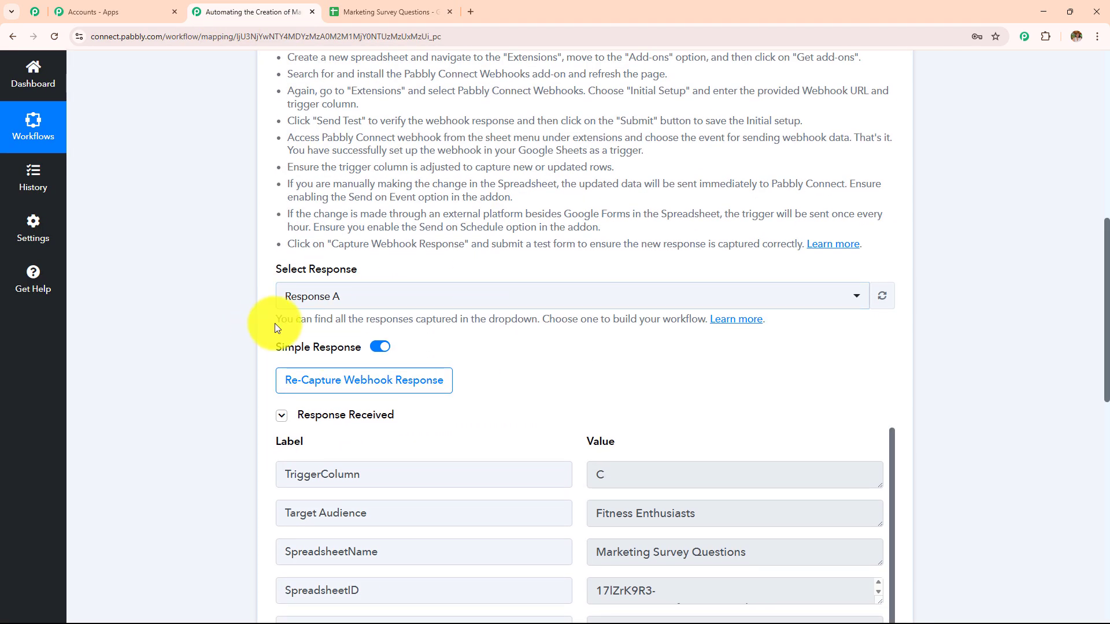
scroll(574, 295, down, 5)
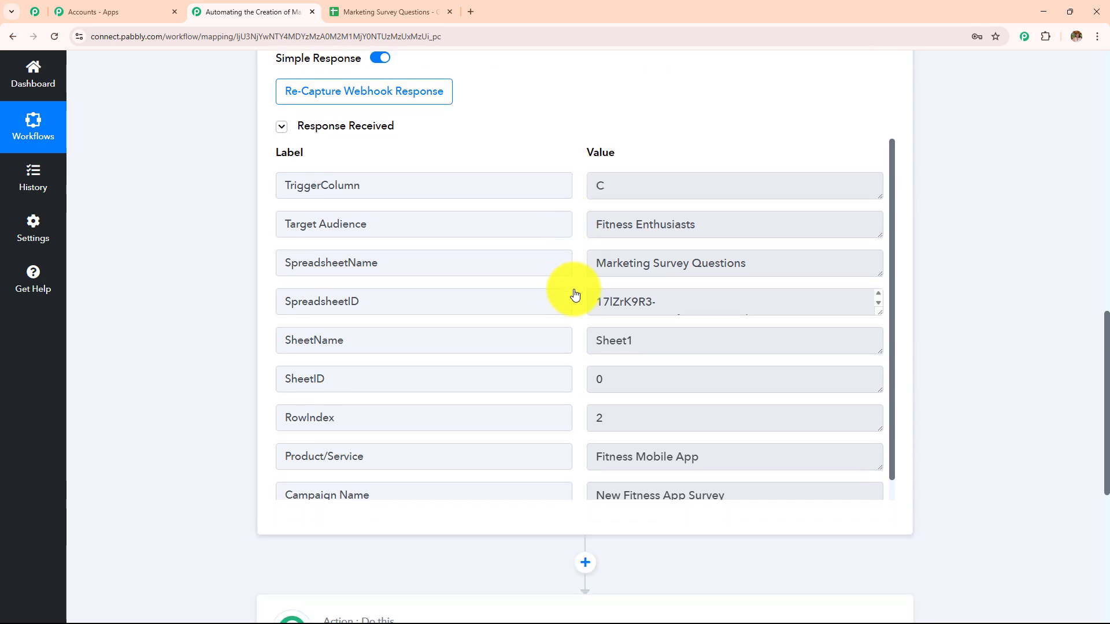
click(612, 192)
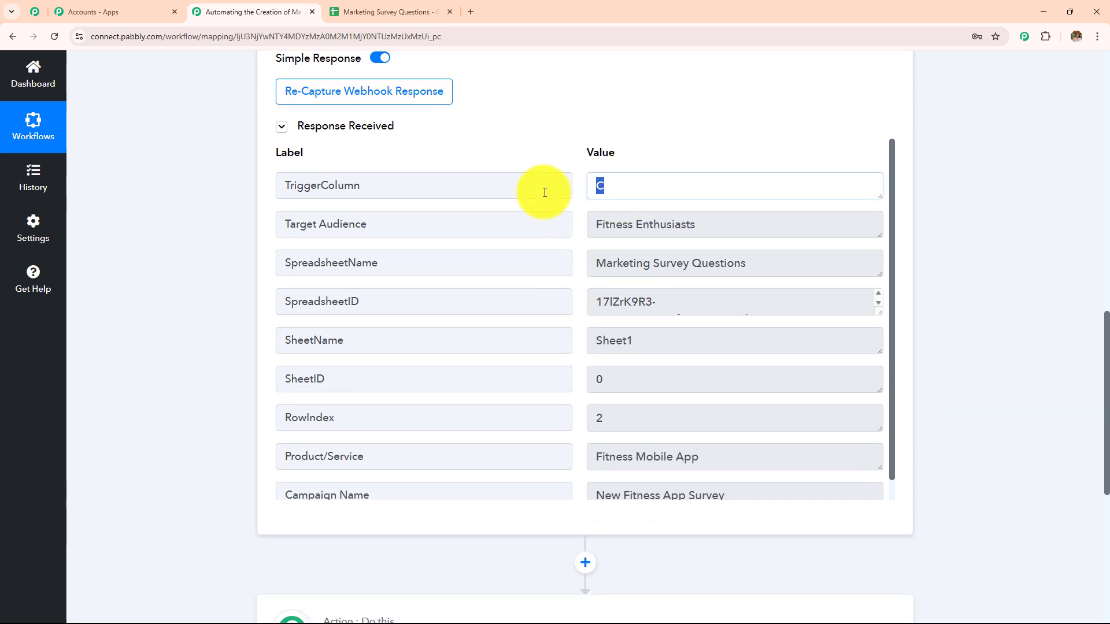
click(713, 230)
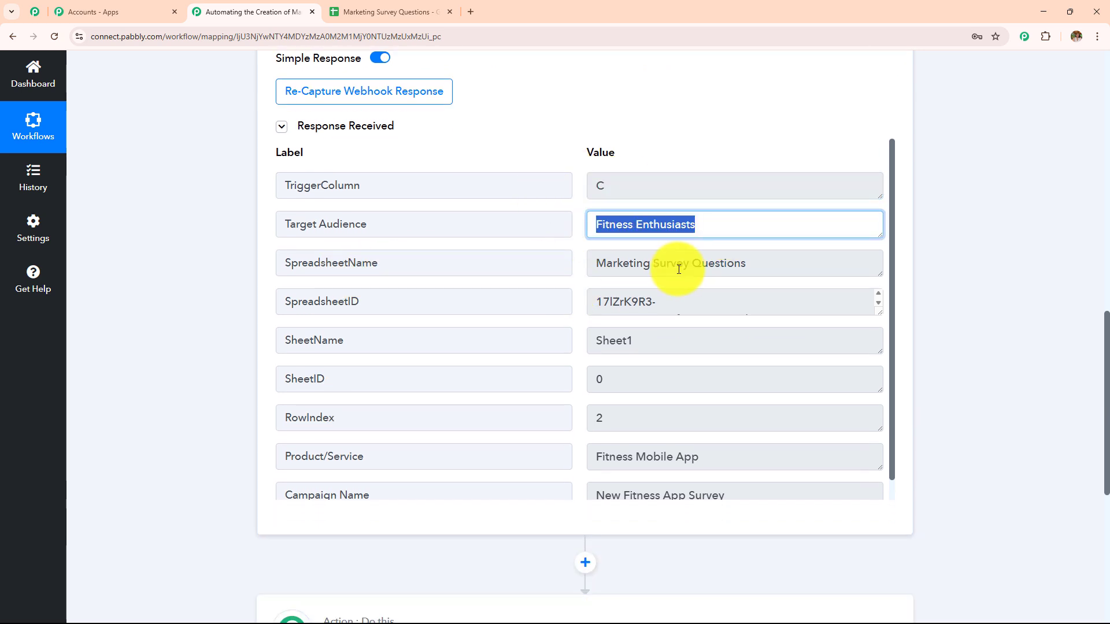
click(729, 264)
scroll(654, 331, down, 2)
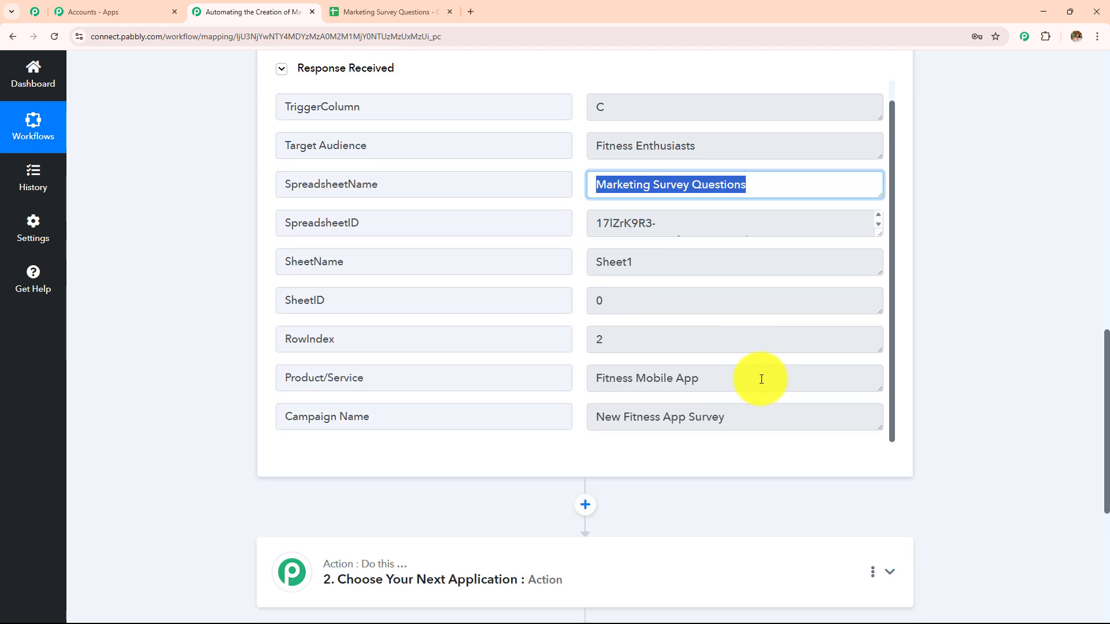
click(761, 379)
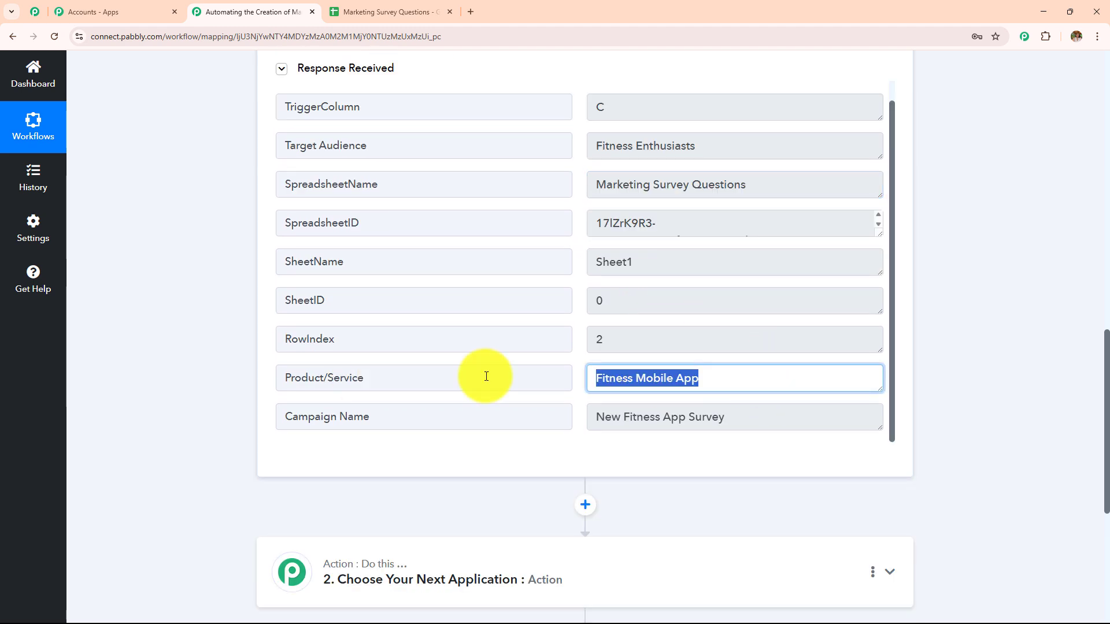
scroll(687, 323, down, 2)
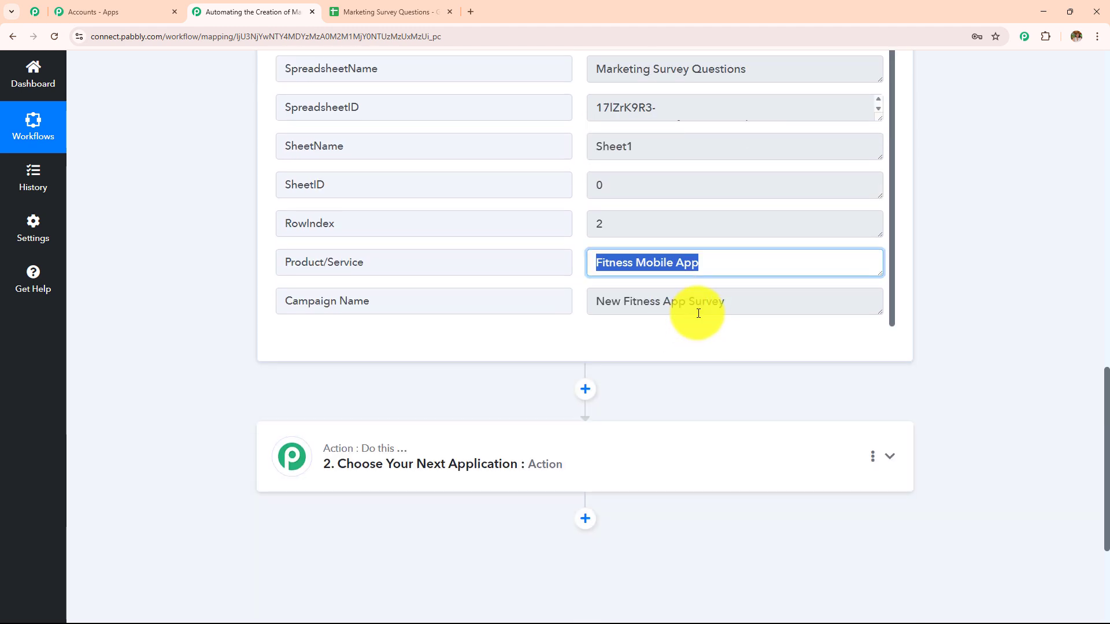
click(756, 311)
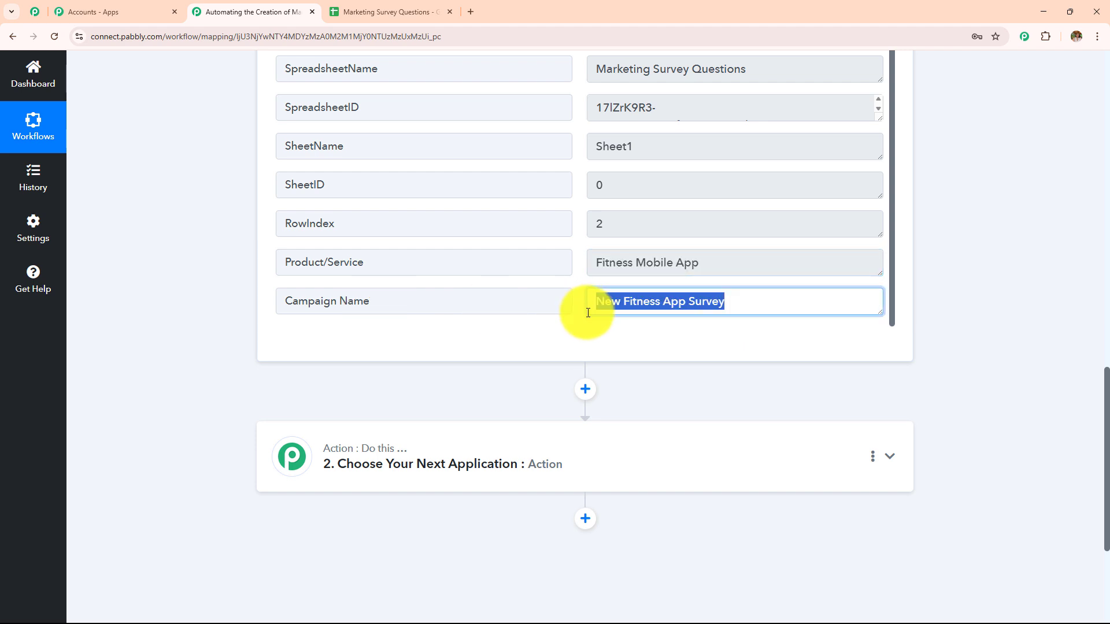
Compare the campaign row in Google Sheets with the captured response and review the Google Sheets trigger setup in Pabbly Connect.
click(416, 12)
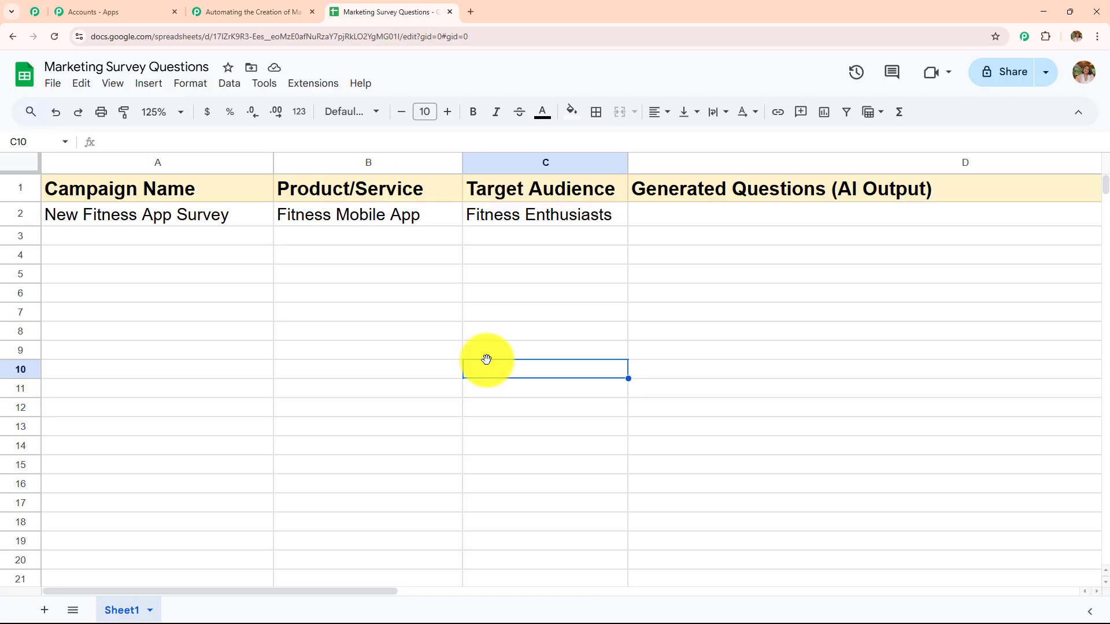
click(271, 10)
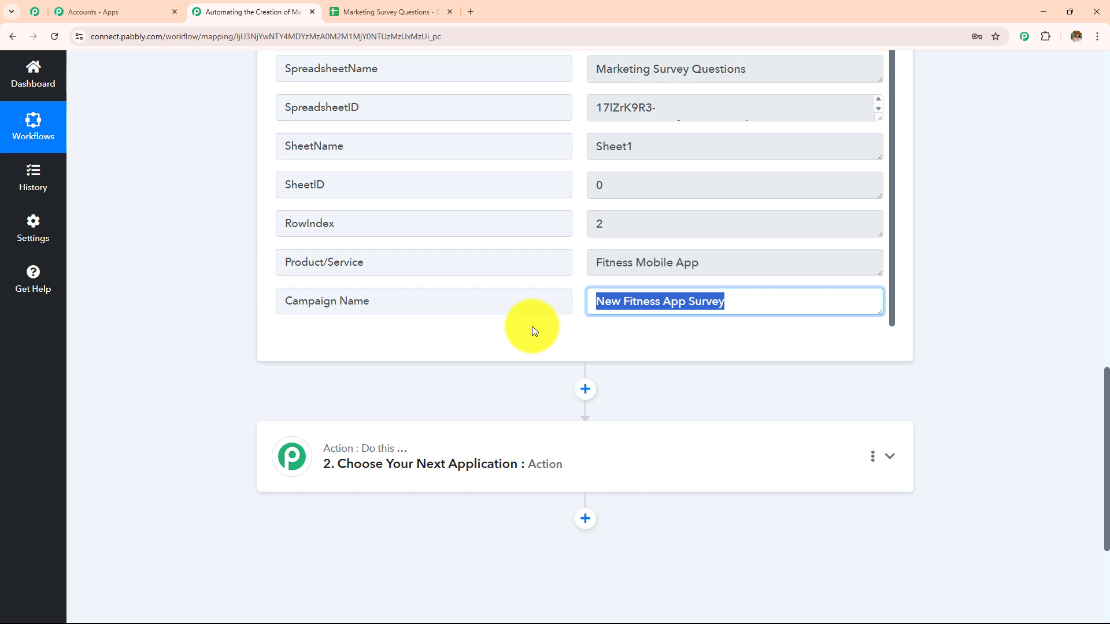
scroll(532, 326, up, 7)
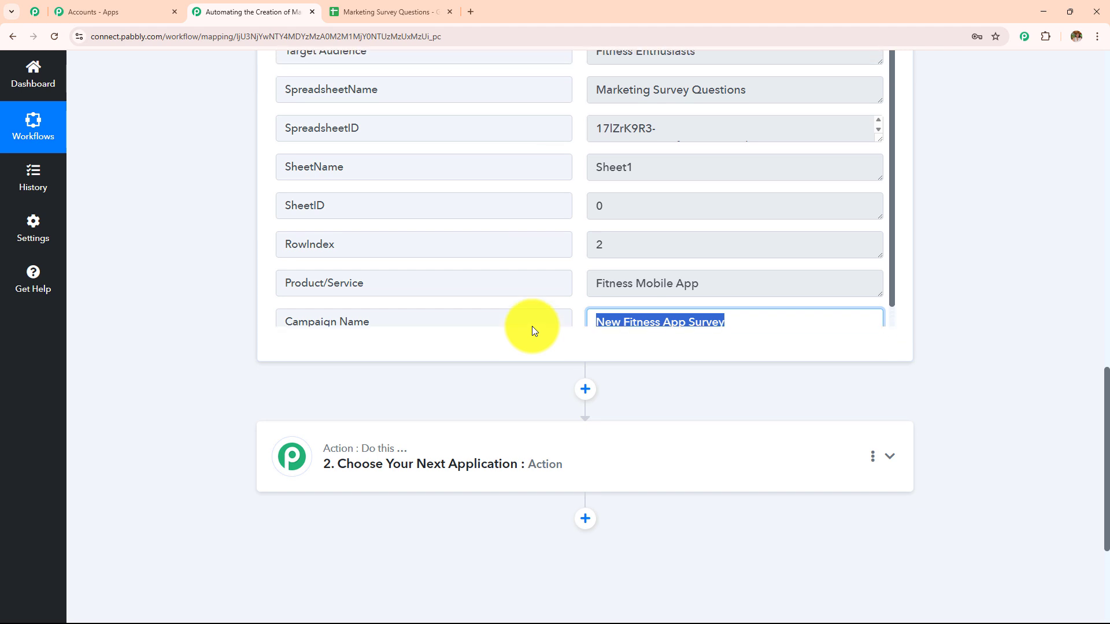
scroll(531, 326, up, 4)
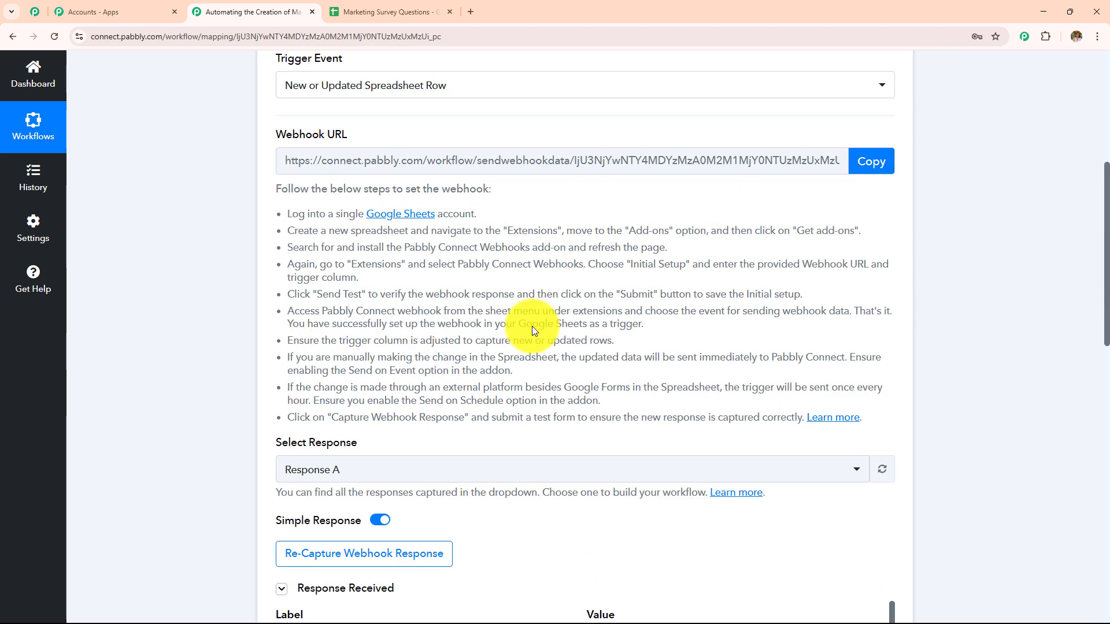
scroll(399, 283, up, 4)
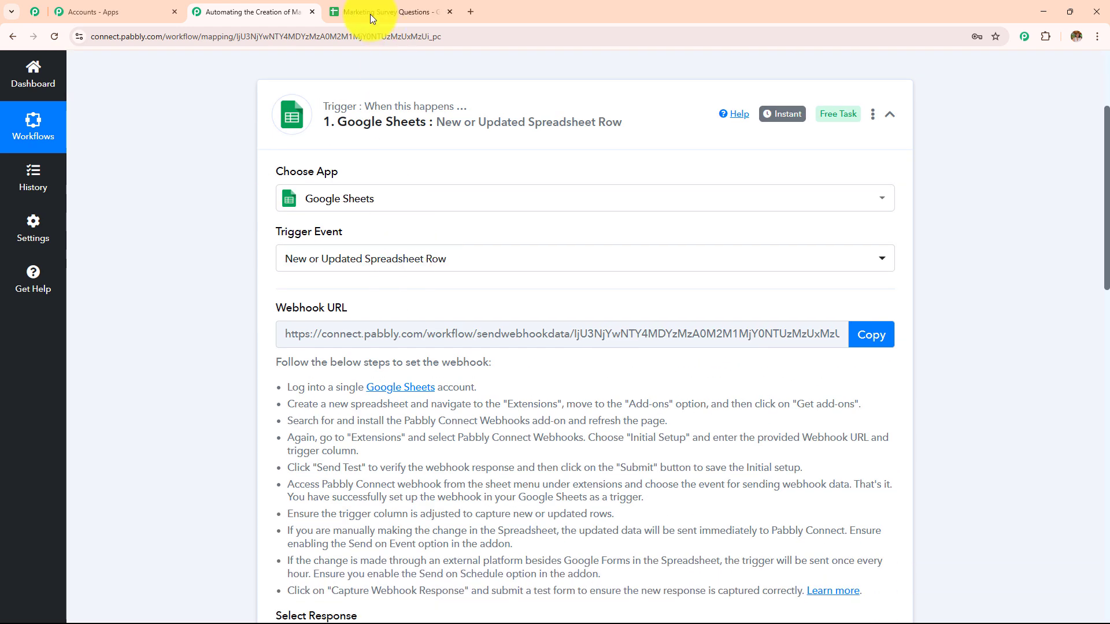
click(370, 13)
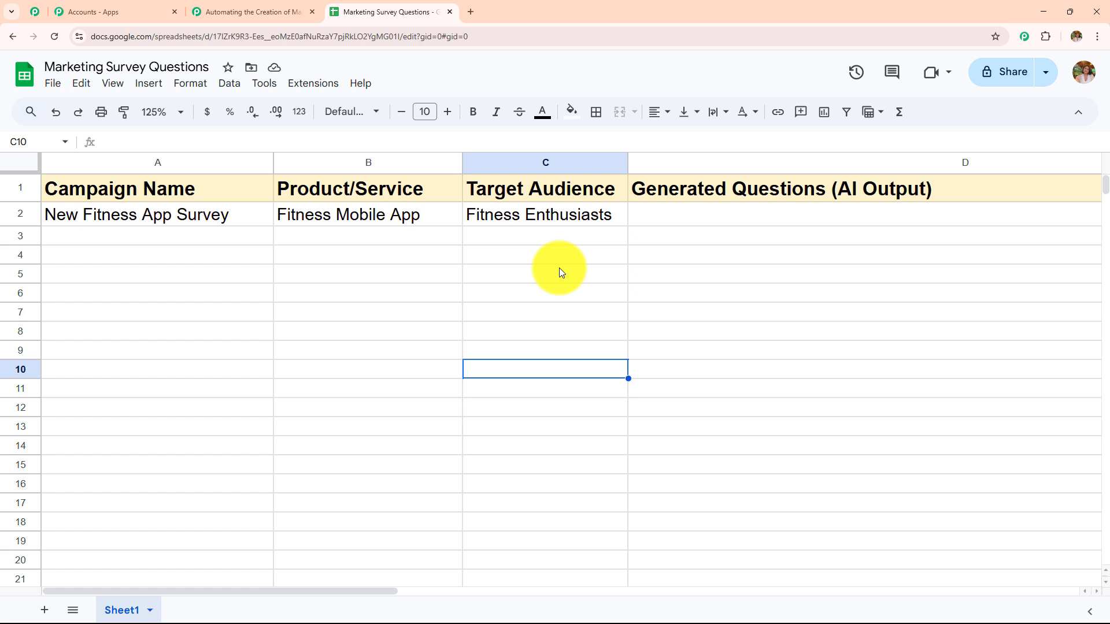
click(279, 12)
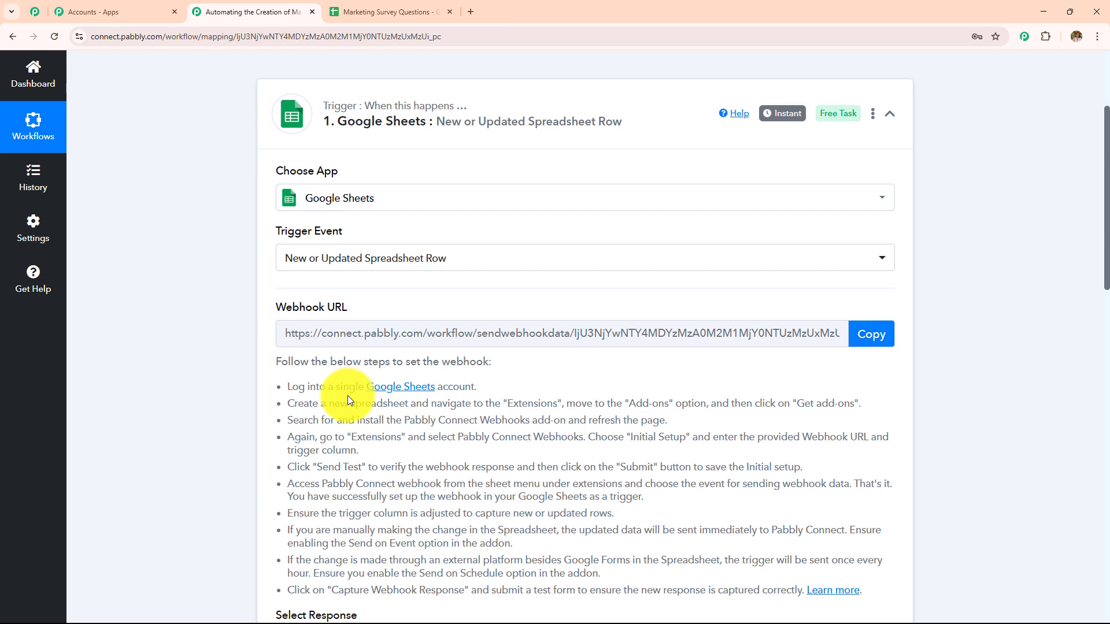
scroll(348, 396, down, 5)
scroll(347, 395, up, 8)
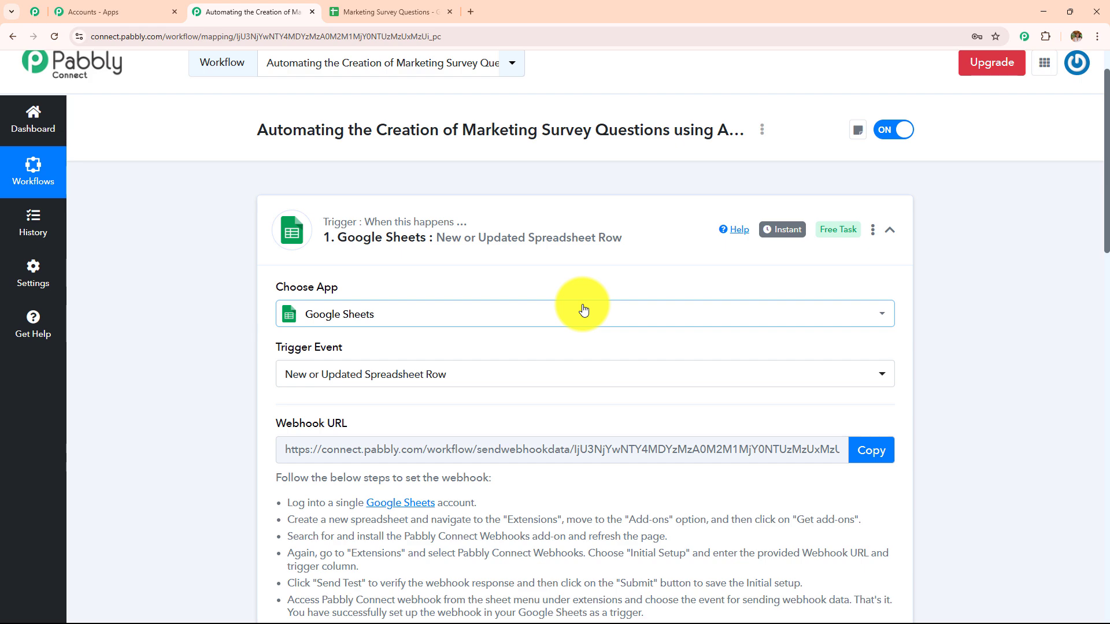
Set the workflow's second step to the OpenAI (ChatGPT, DALL-E, Whisper) app with the ChatGPT action event.
scroll(584, 318, down, 10)
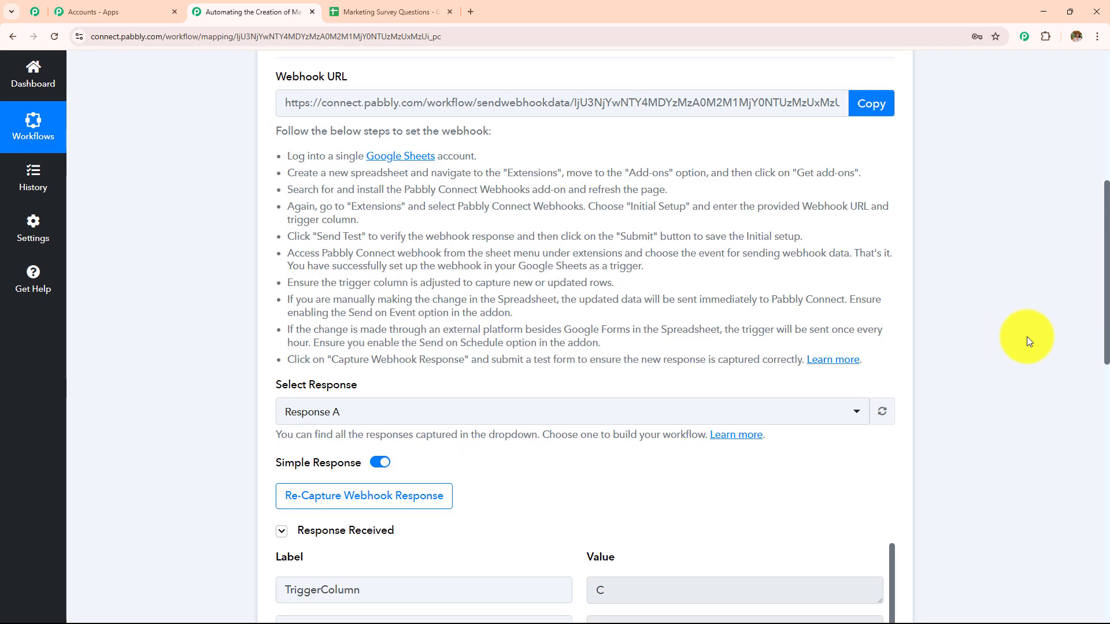
scroll(1025, 342, down, 6)
click(580, 359)
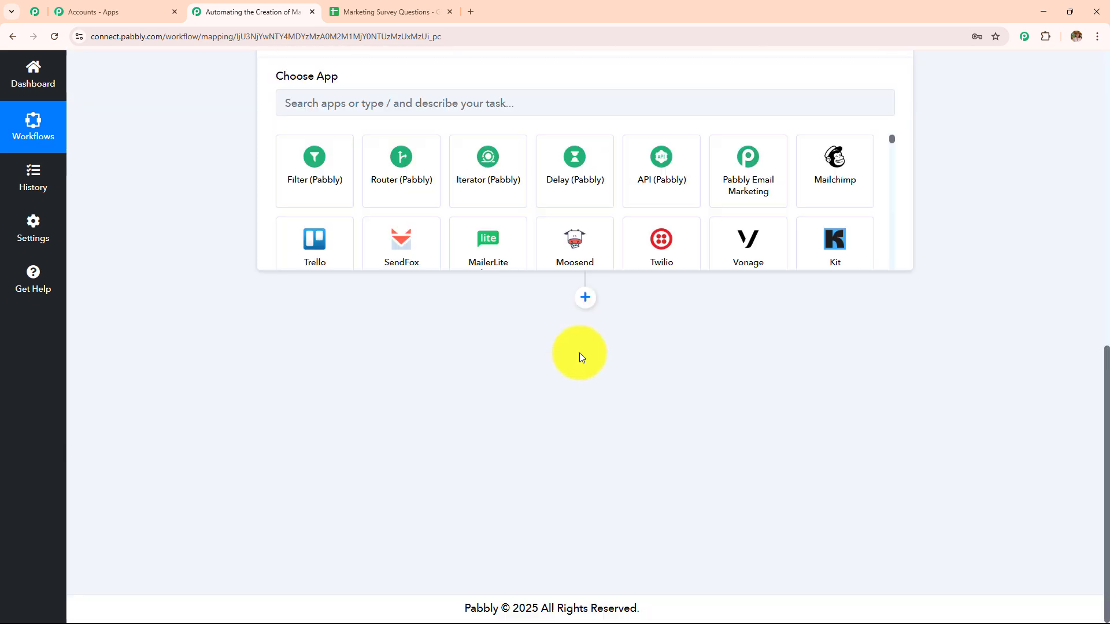
scroll(399, 278, up, 1)
click(398, 296)
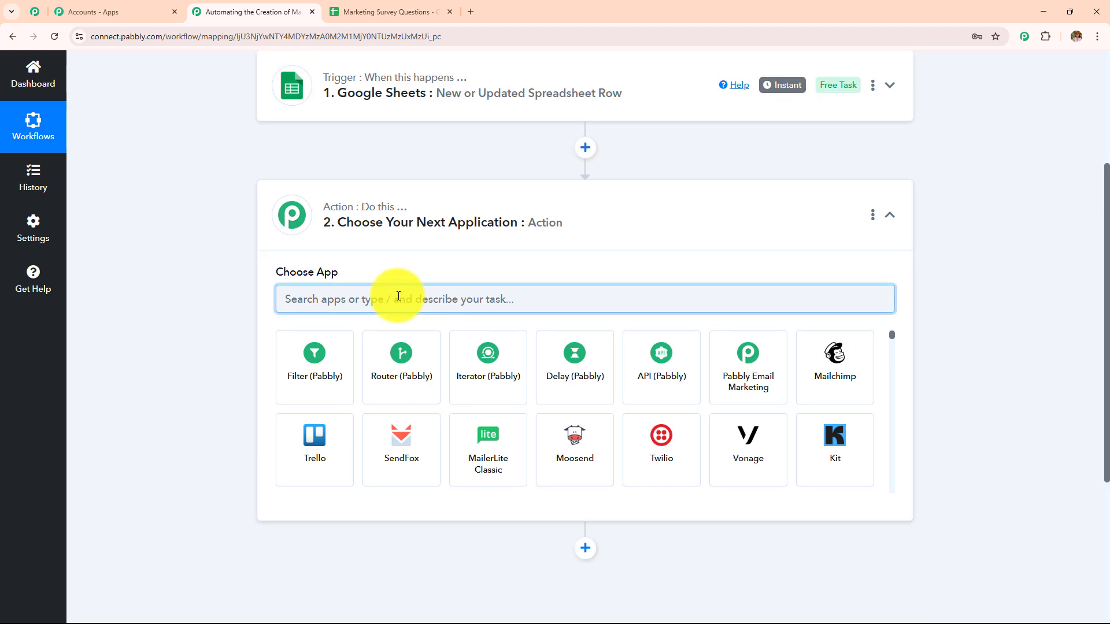
text(Open)
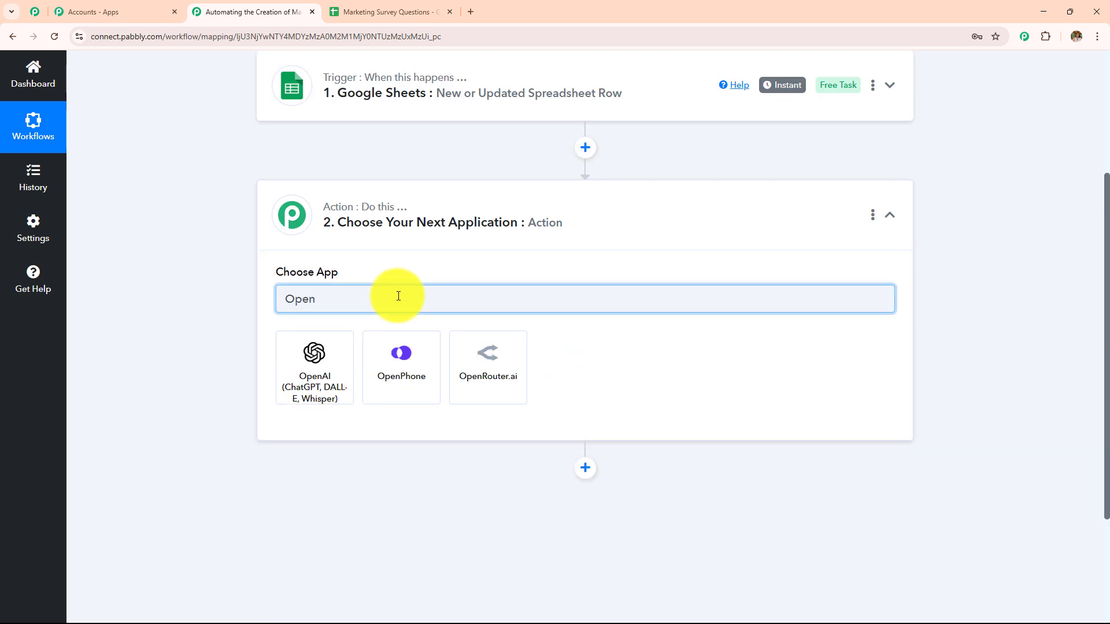
click(335, 376)
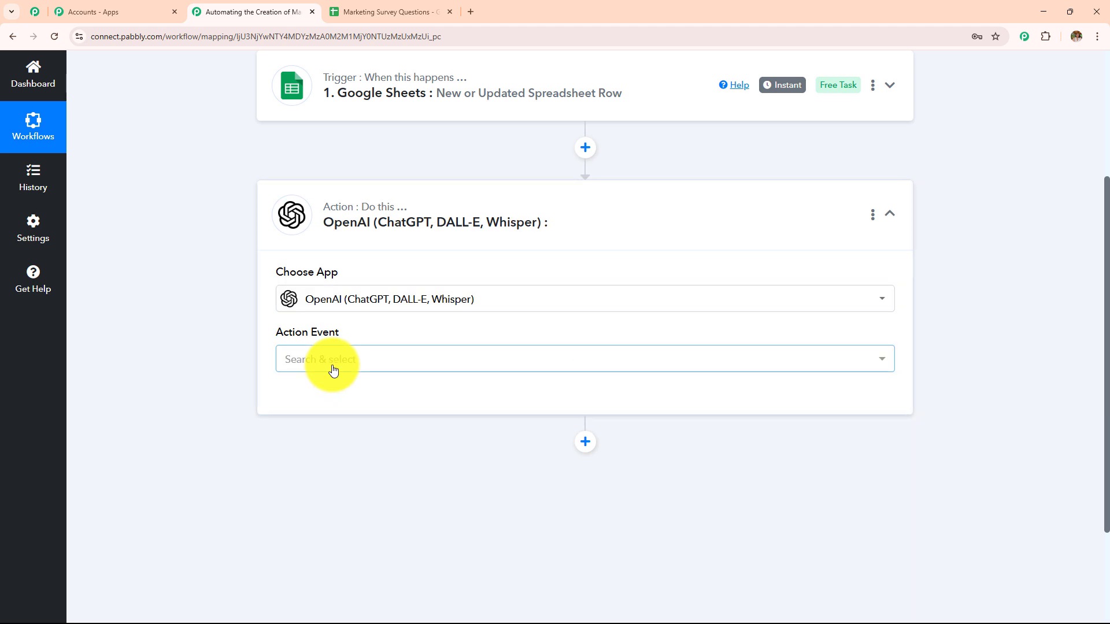
click(333, 367)
click(332, 165)
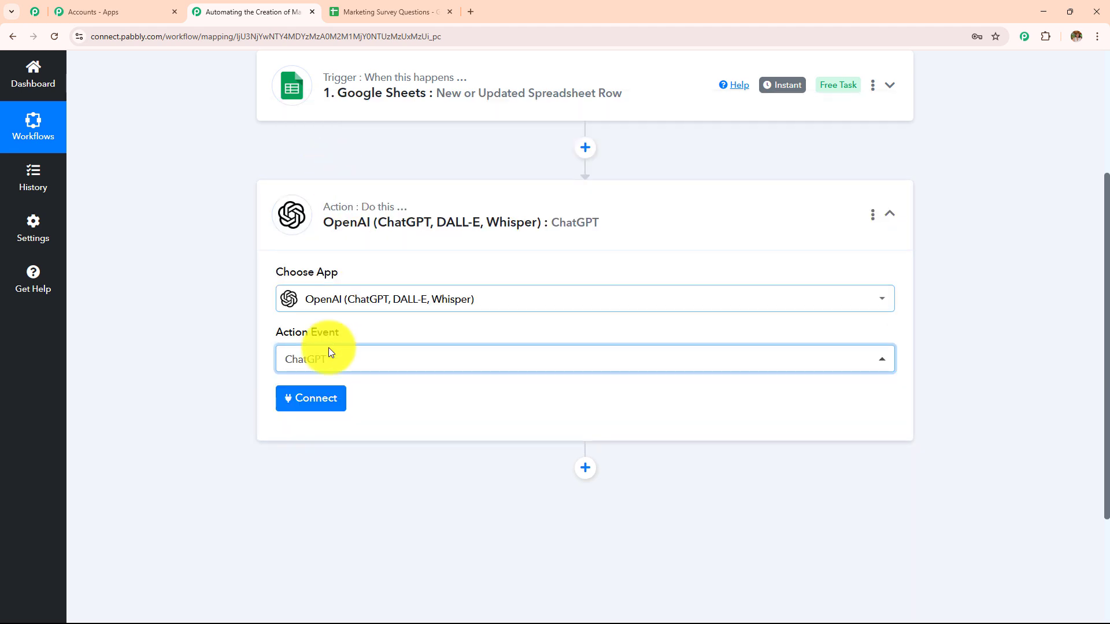
Open the OpenAI connection setup for the ChatGPT action and examine the token requirement for adding a new connection.
click(288, 407)
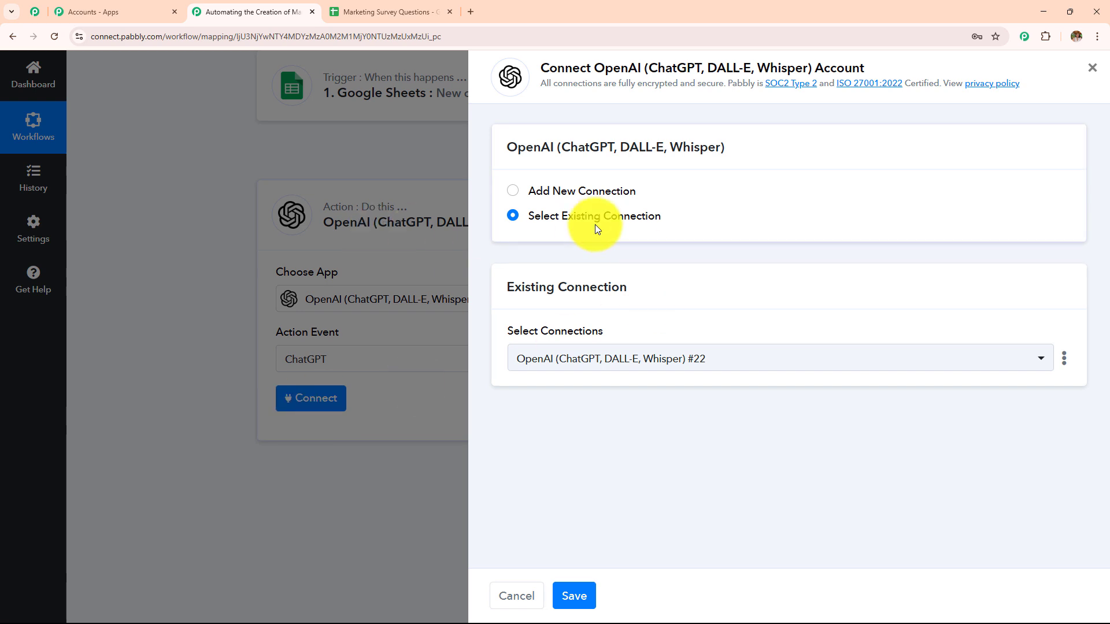
click(516, 197)
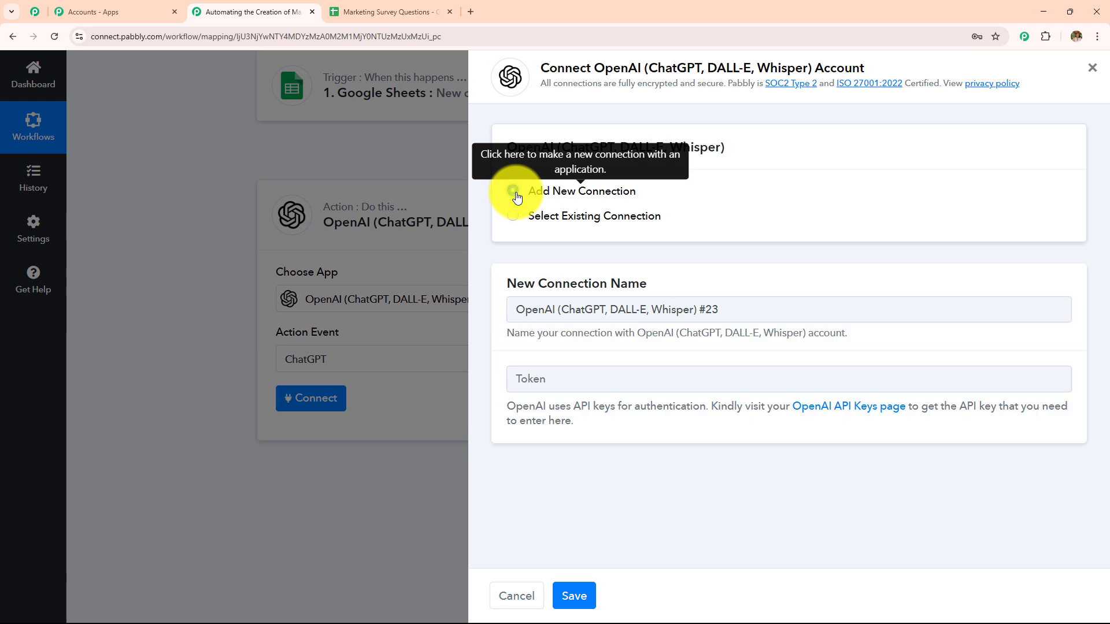
click(539, 379)
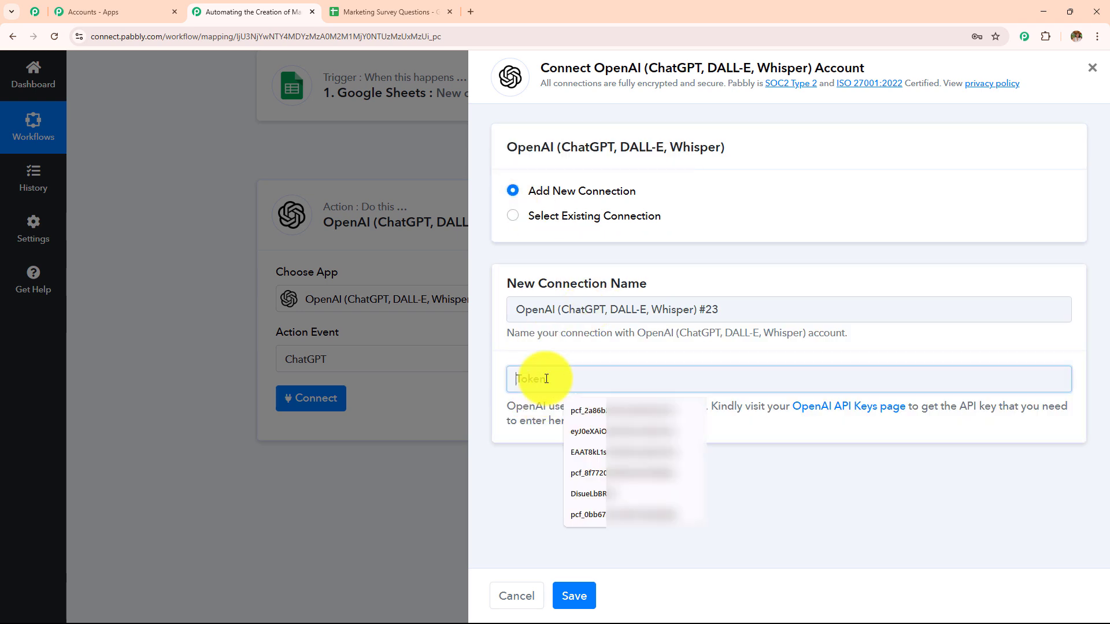
drag(508, 408, 605, 410)
click(605, 416)
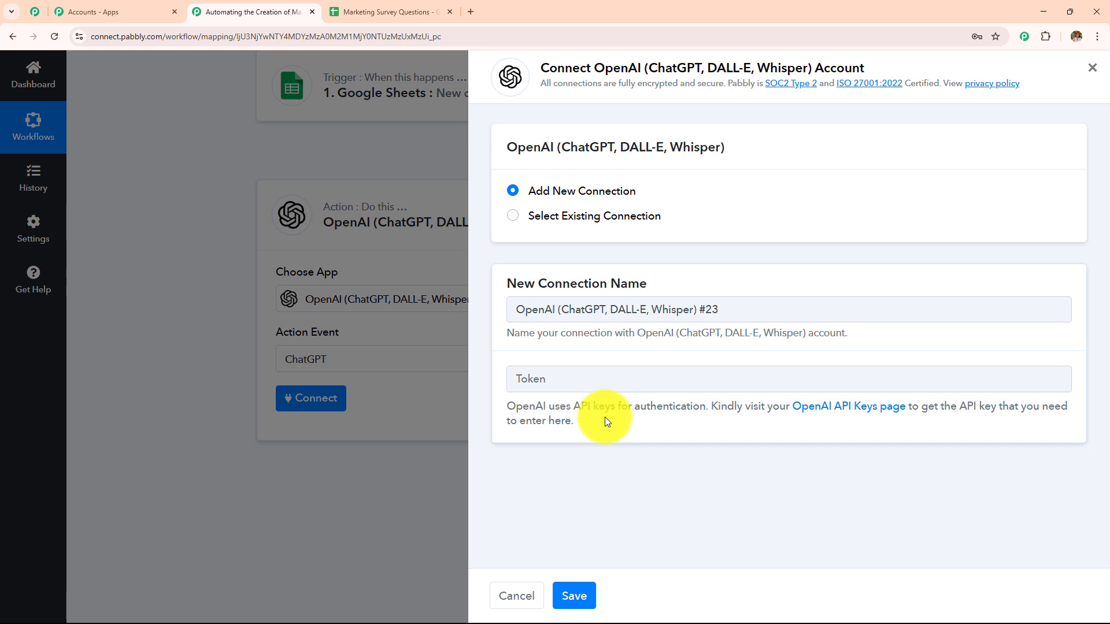
Open the OpenAI API Keys page, fill in a new secret key form with the name Test, and dismiss it.
click(855, 412)
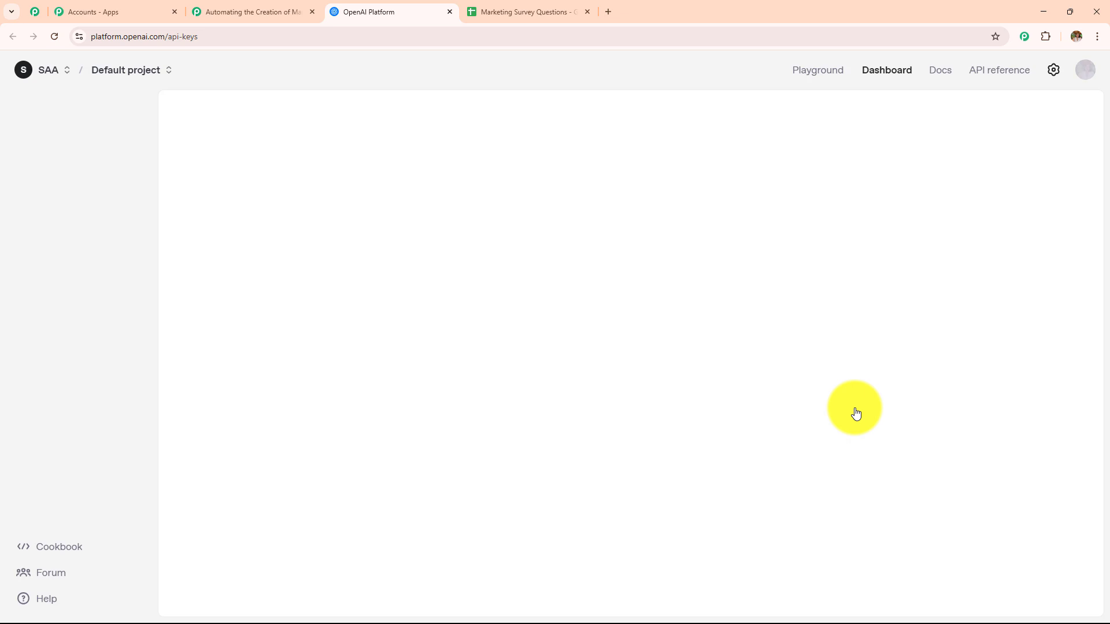
drag(177, 120, 334, 110)
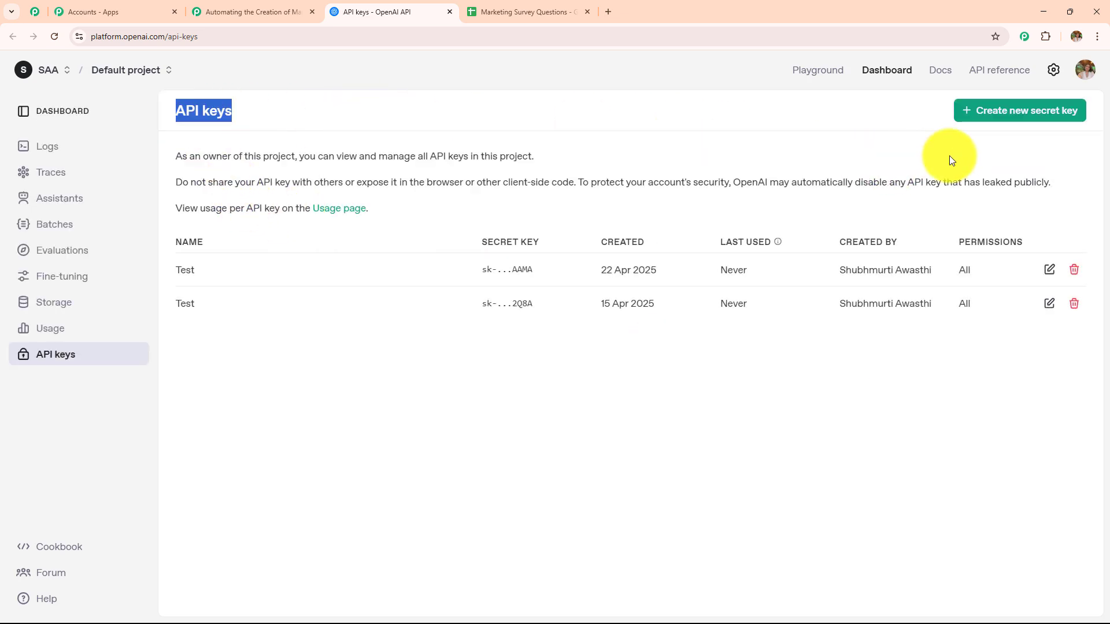
click(1015, 125)
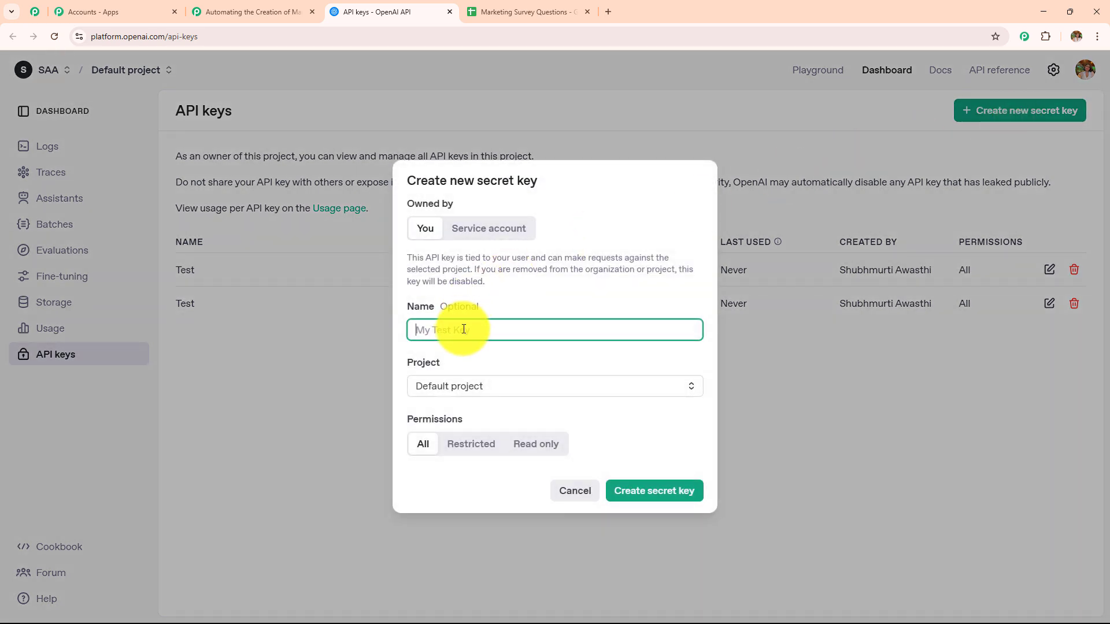
text(Test)
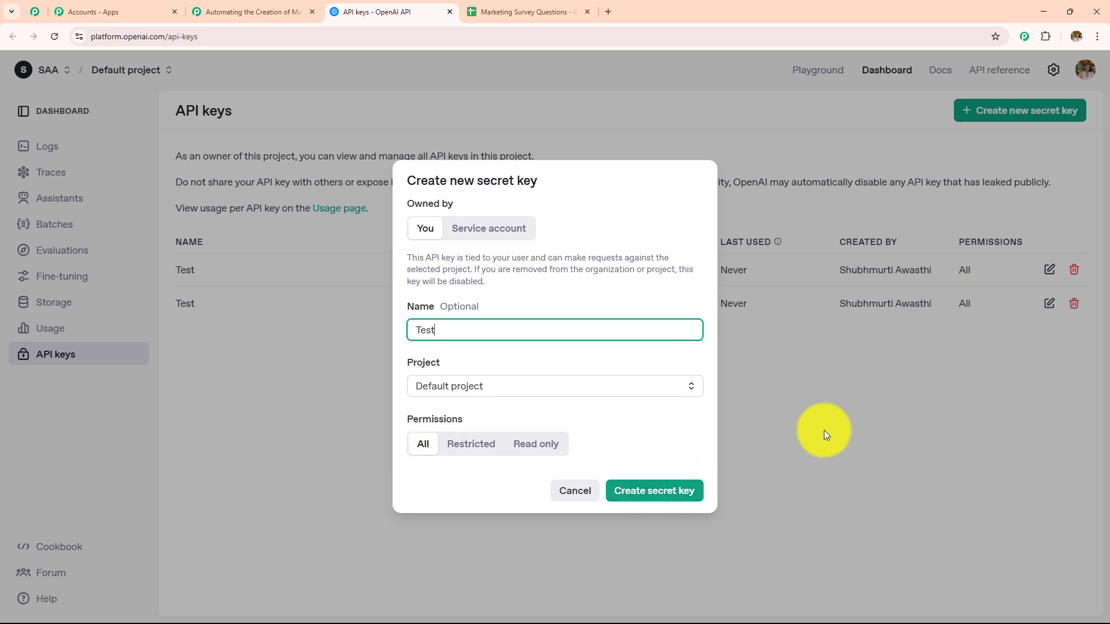
click(824, 428)
Switch back to the Pabbly Connect workflow and save the ChatGPT action with the existing connection OpenAI (ChatGPT, DALL-E, Whisper) #22.
click(243, 4)
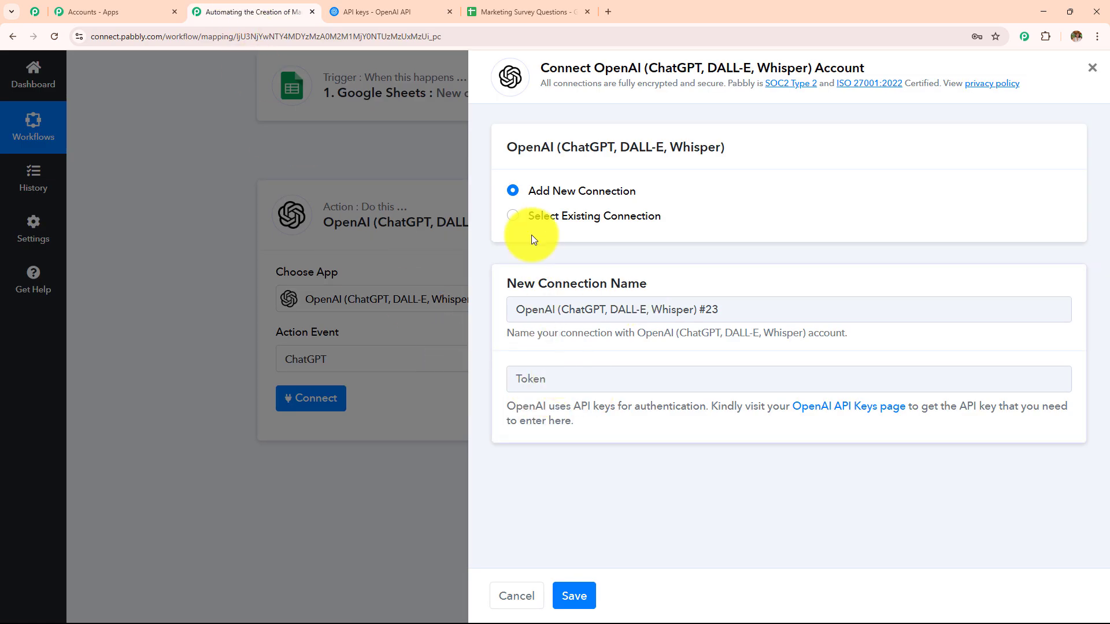
click(511, 217)
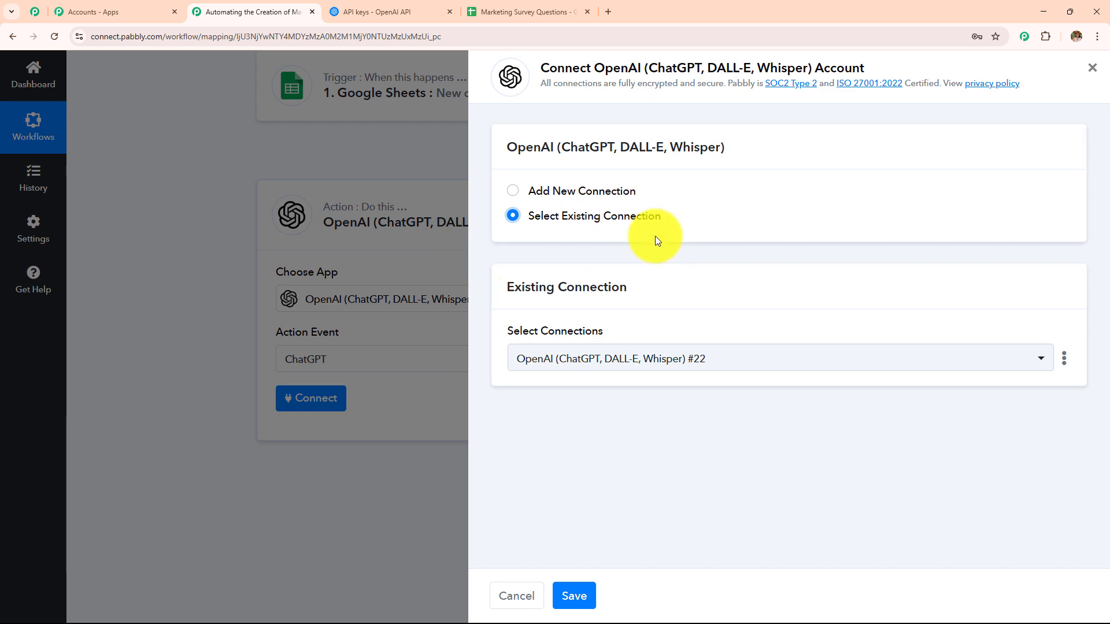
click(590, 594)
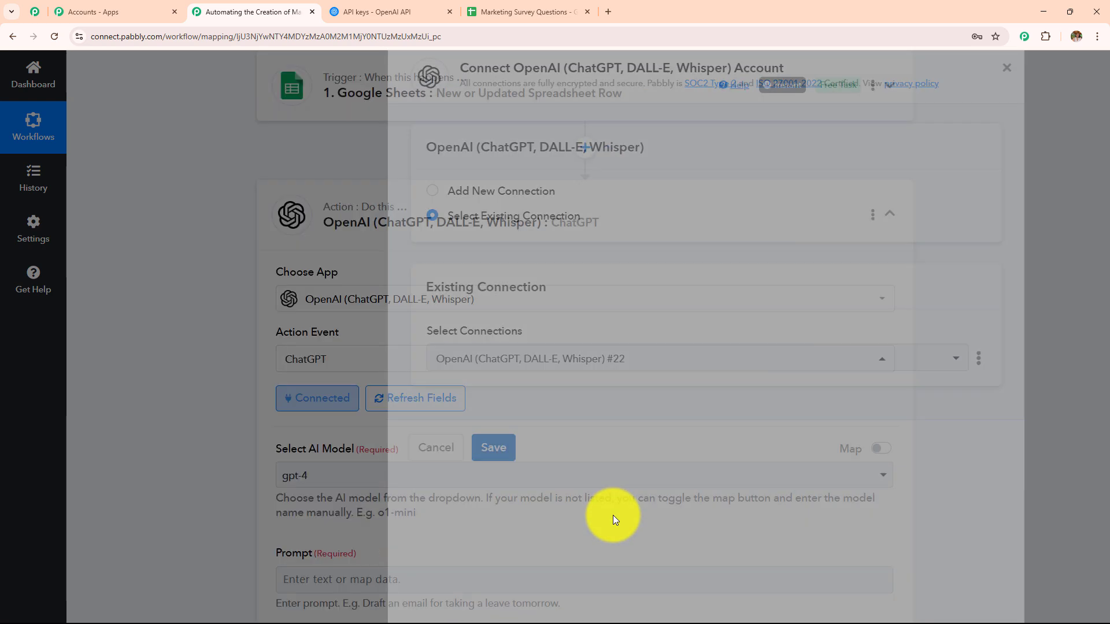
Set the ChatGPT action's AI model to gpt-4o-mini.
scroll(600, 289, down, 4)
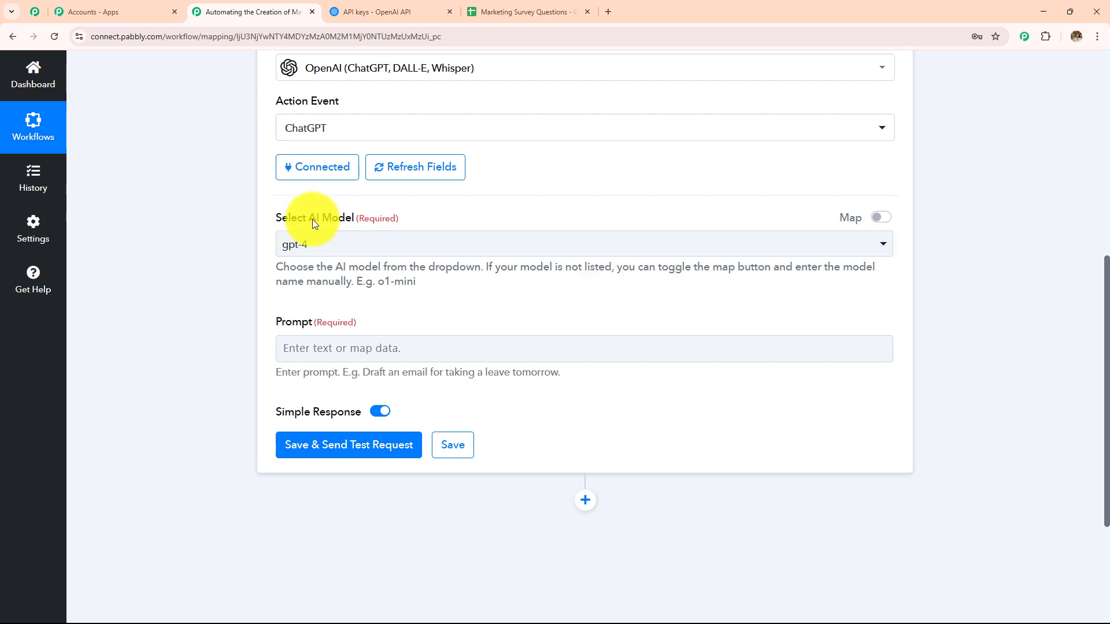
drag(308, 218, 398, 220)
drag(270, 322, 425, 323)
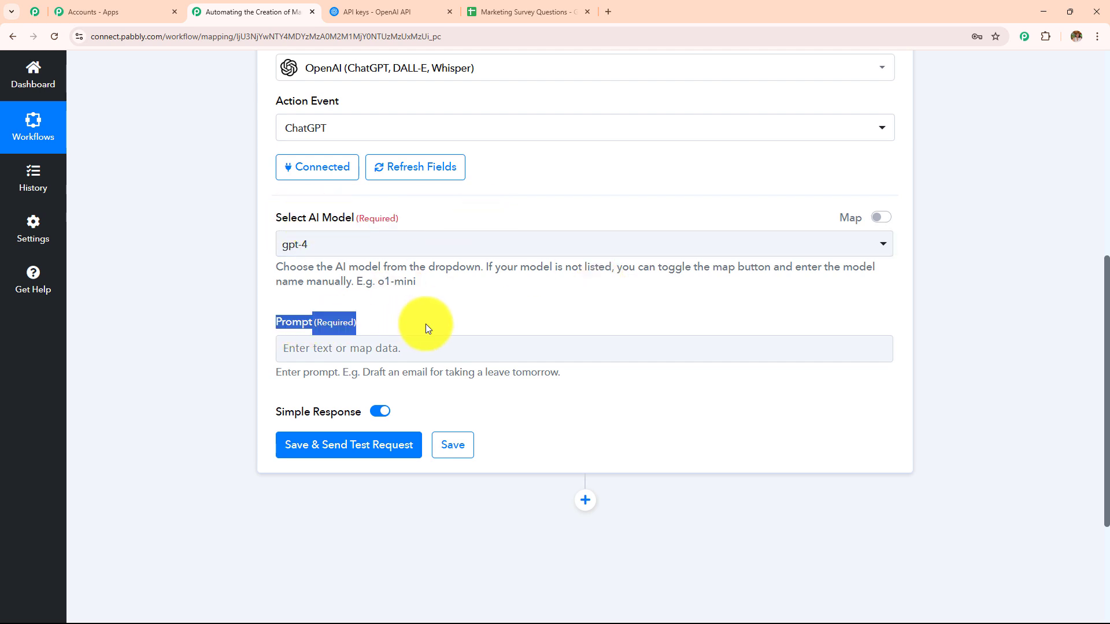
click(426, 243)
scroll(484, 187, down, 3)
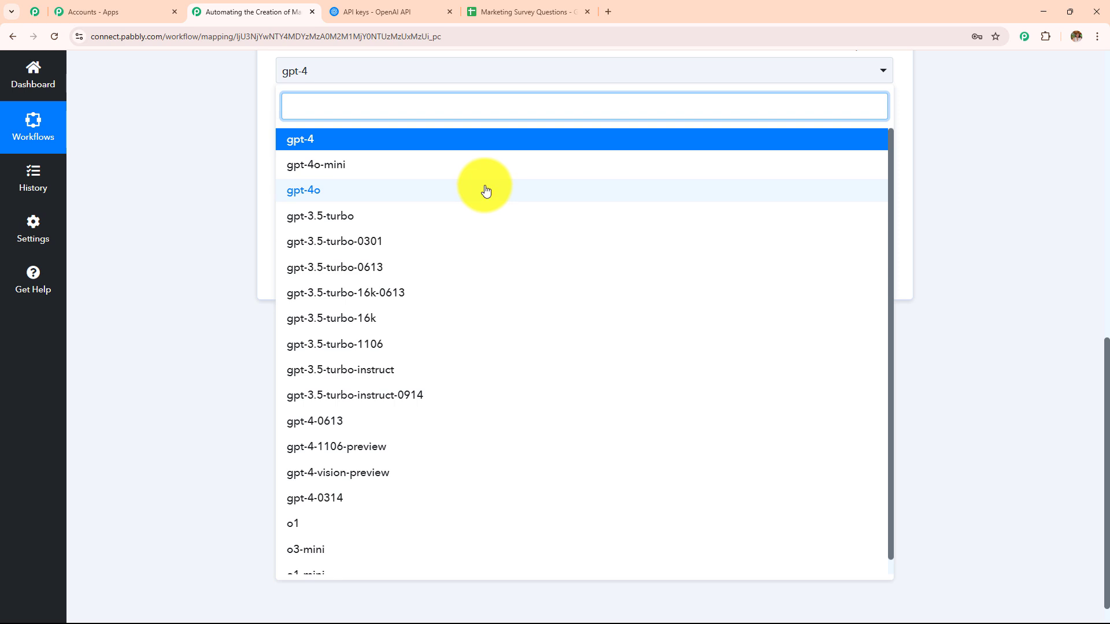
click(475, 168)
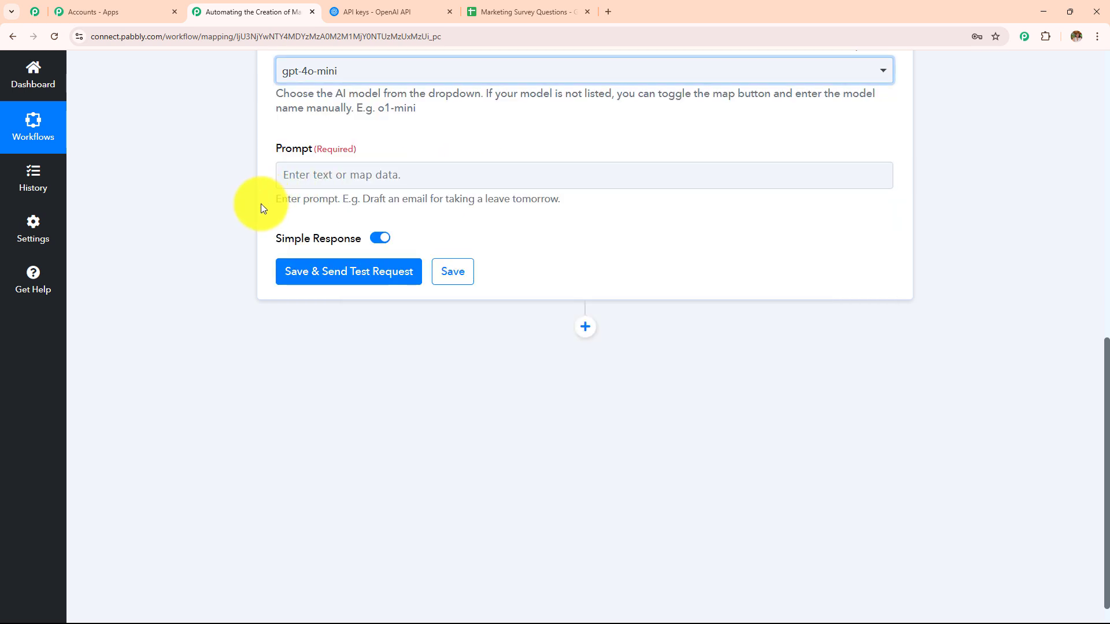
Enter a prompt requesting 5 pre-launch survey questions in a casual tone and in English, as part of the campaign, with just the questions written.
scroll(263, 226, up, 2)
drag(273, 280, 477, 270)
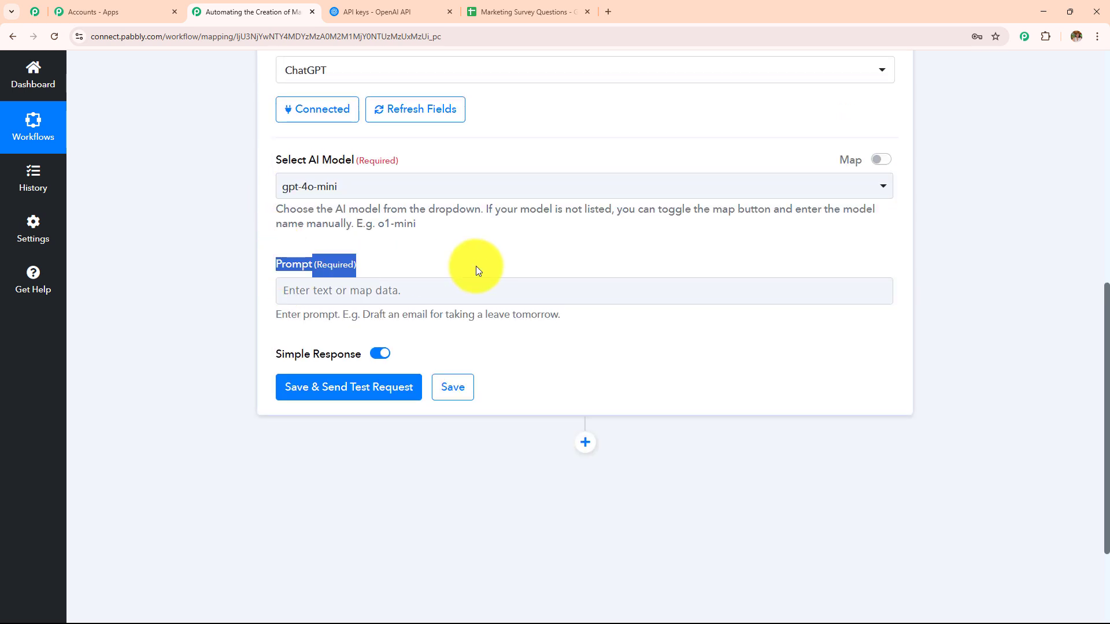
scroll(483, 325, up, 8)
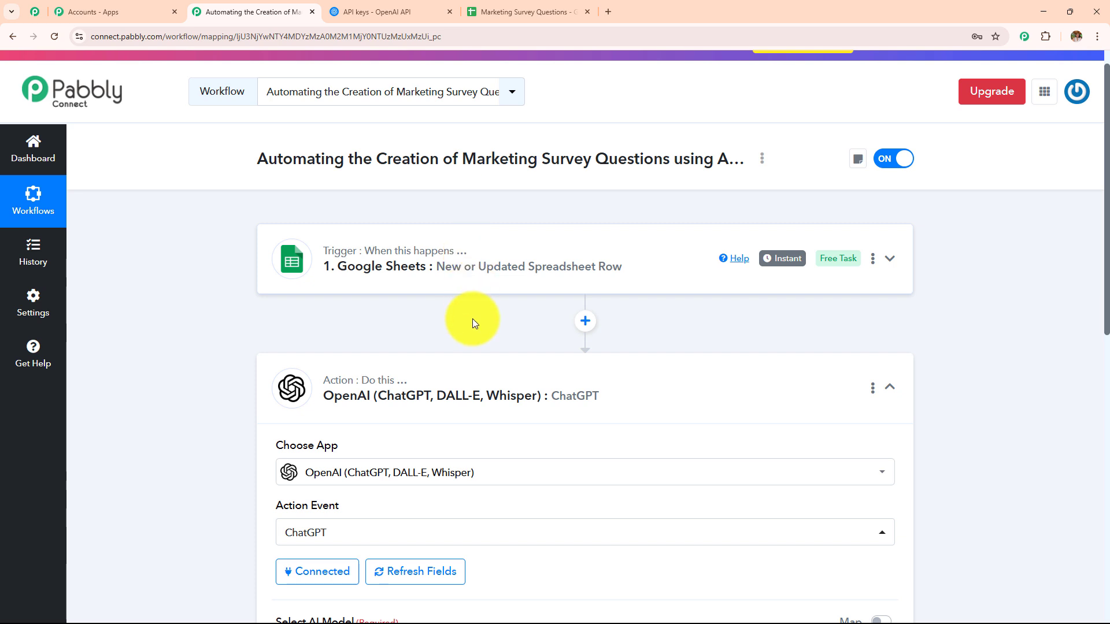
scroll(473, 318, down, 7)
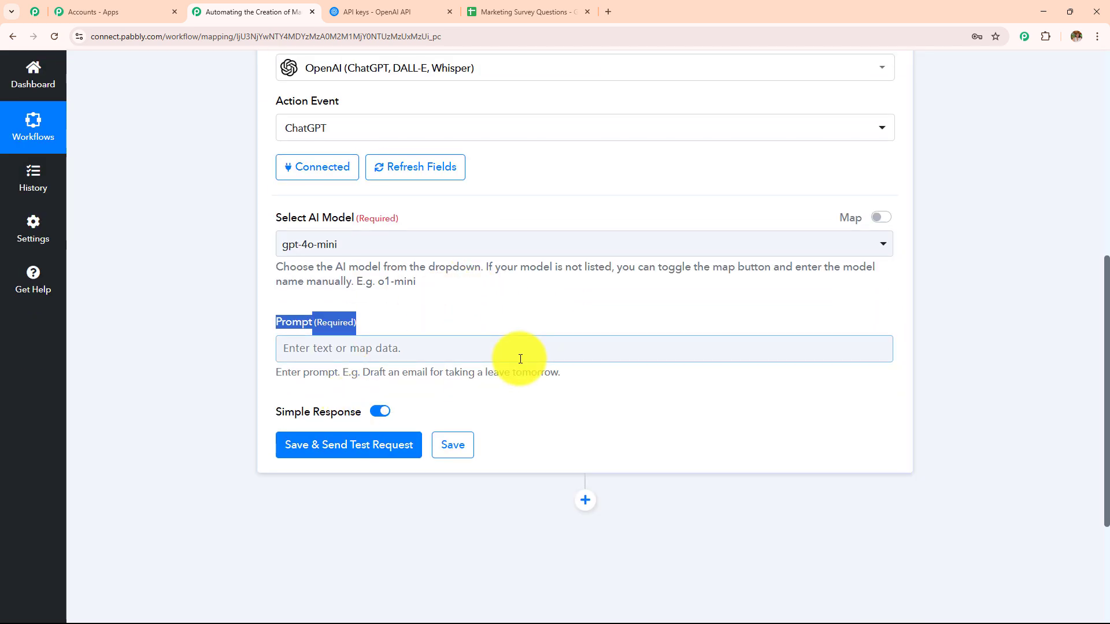
scroll(520, 359, up, 2)
scroll(520, 359, down, 2)
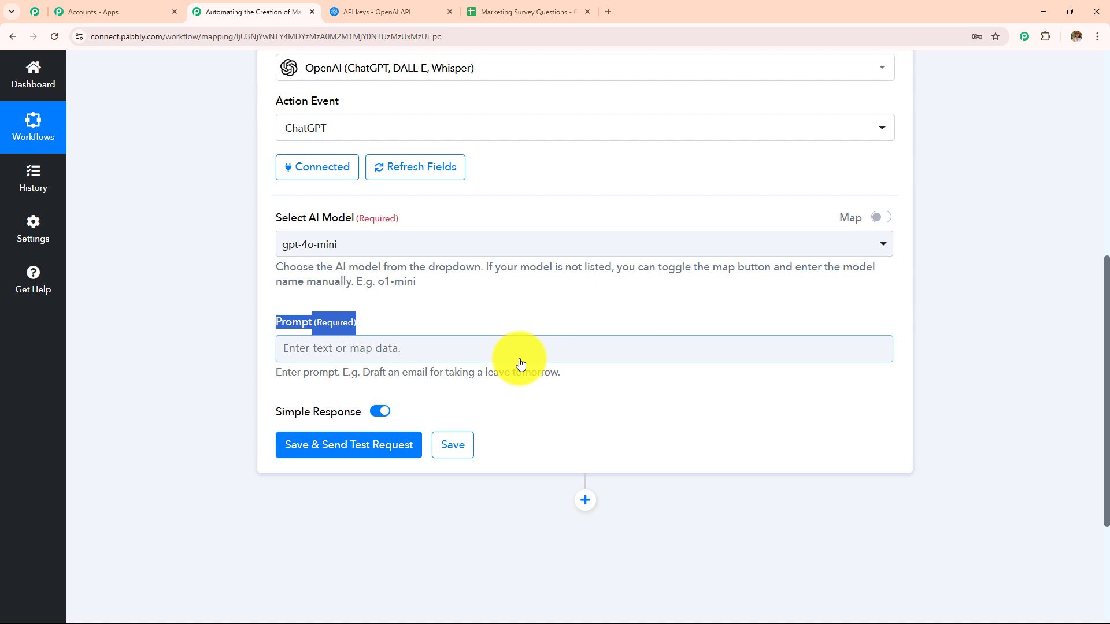
scroll(520, 363, up, 1)
scroll(521, 363, down, 2)
click(392, 289)
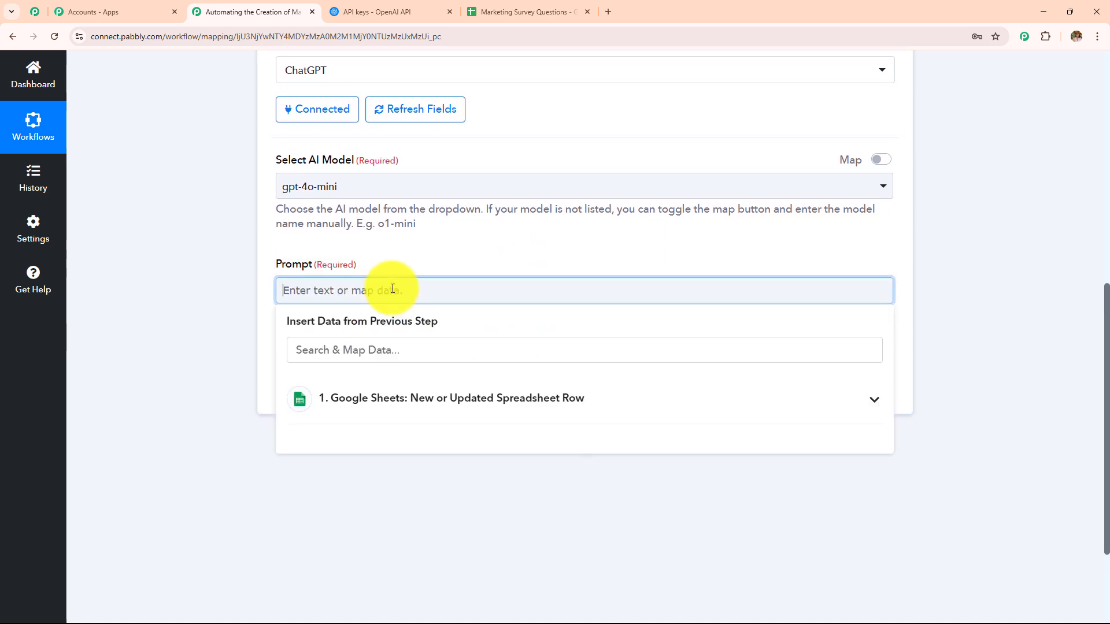
text(Generate 5 pre-launch survey questions in a casual tone for  about . The language should be English and it's part of the campaign. Just give me the content, which means just write questions)
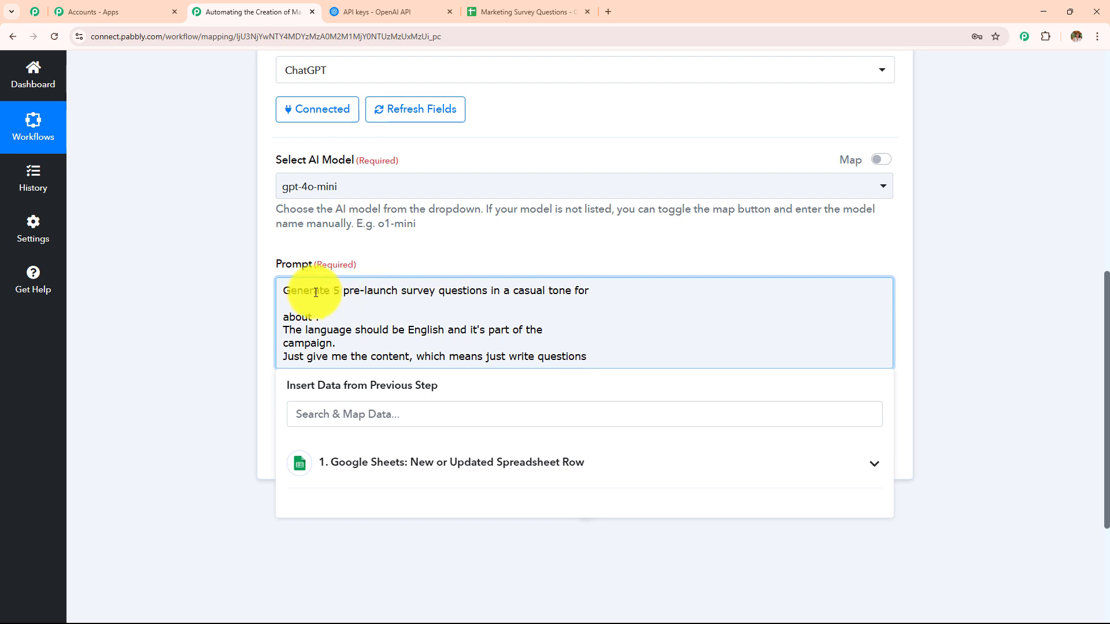
Review the prompt's wording and insert a blank line between "campaign." and "Just give me the content".
drag(284, 289, 593, 290)
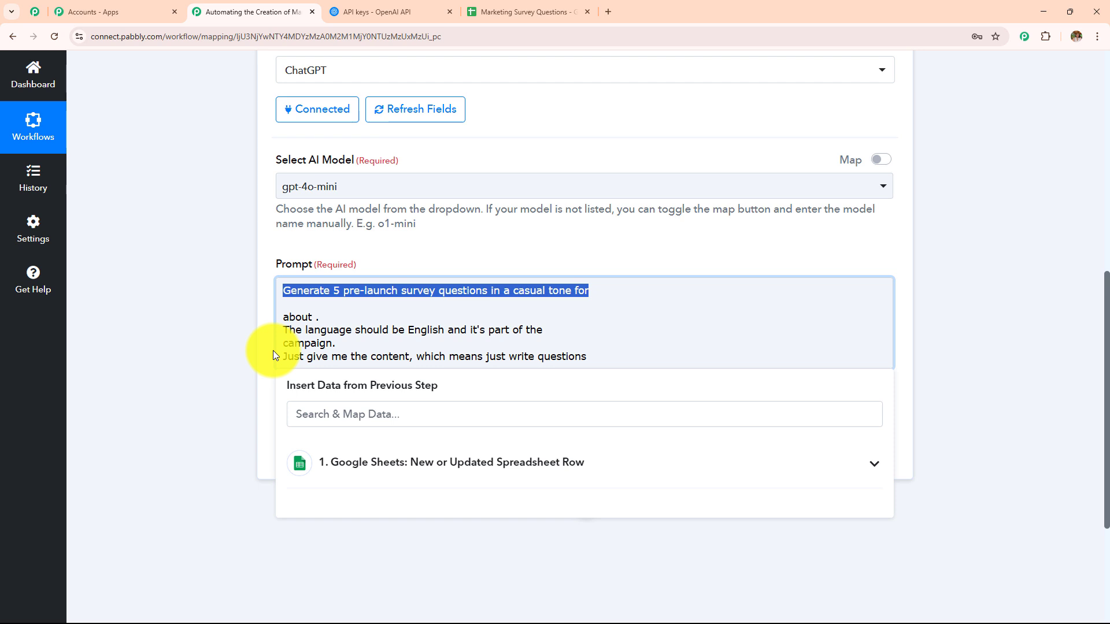
drag(429, 358, 701, 345)
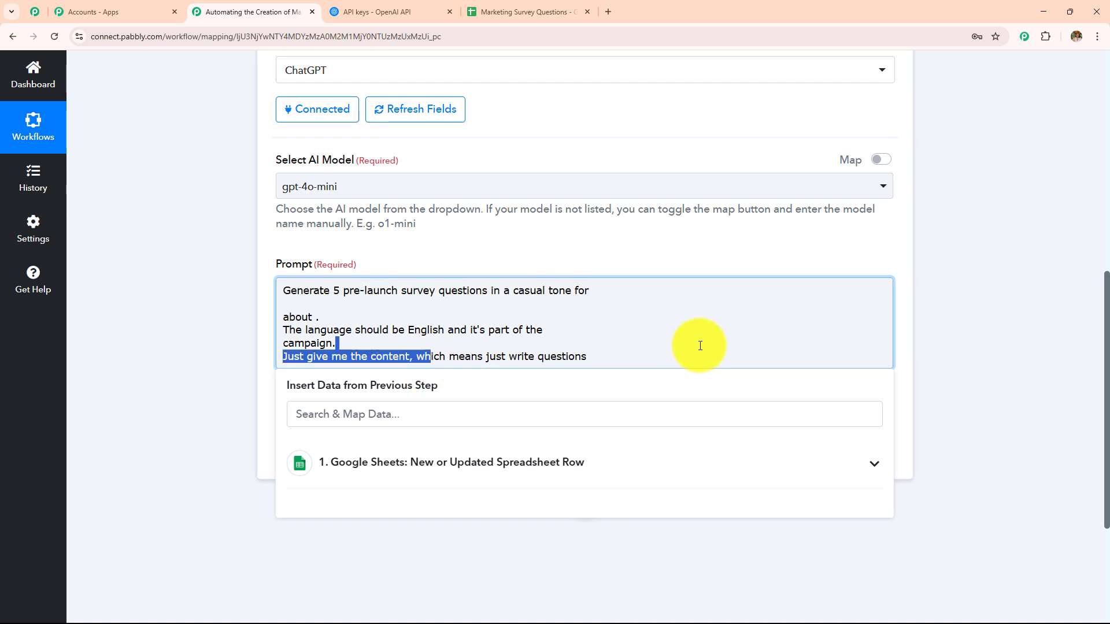
click(664, 352)
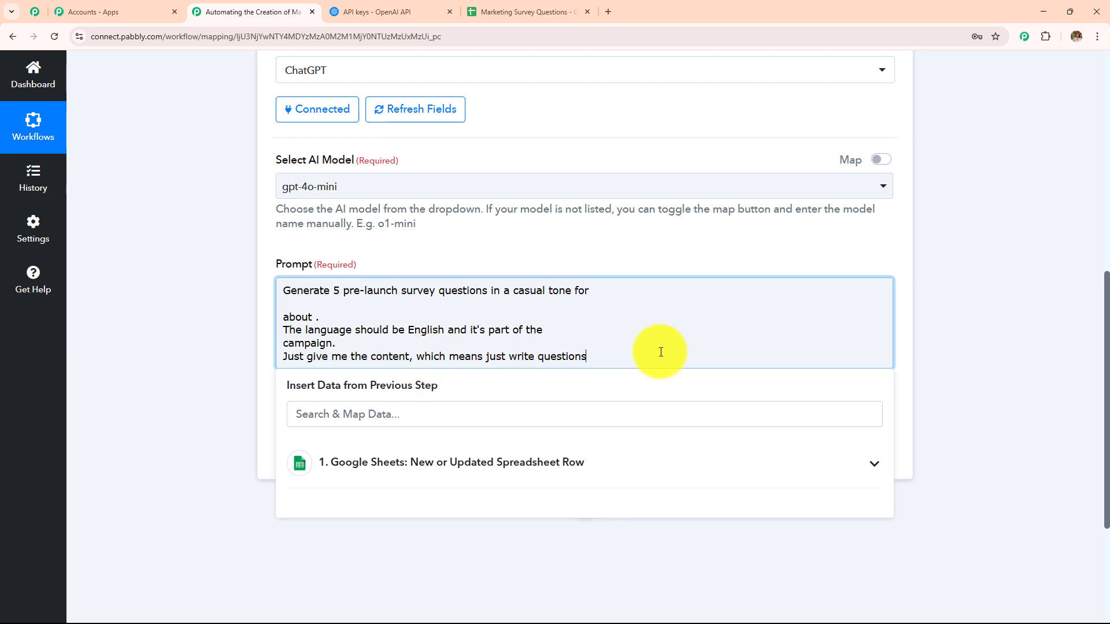
click(363, 338)
key(Return)
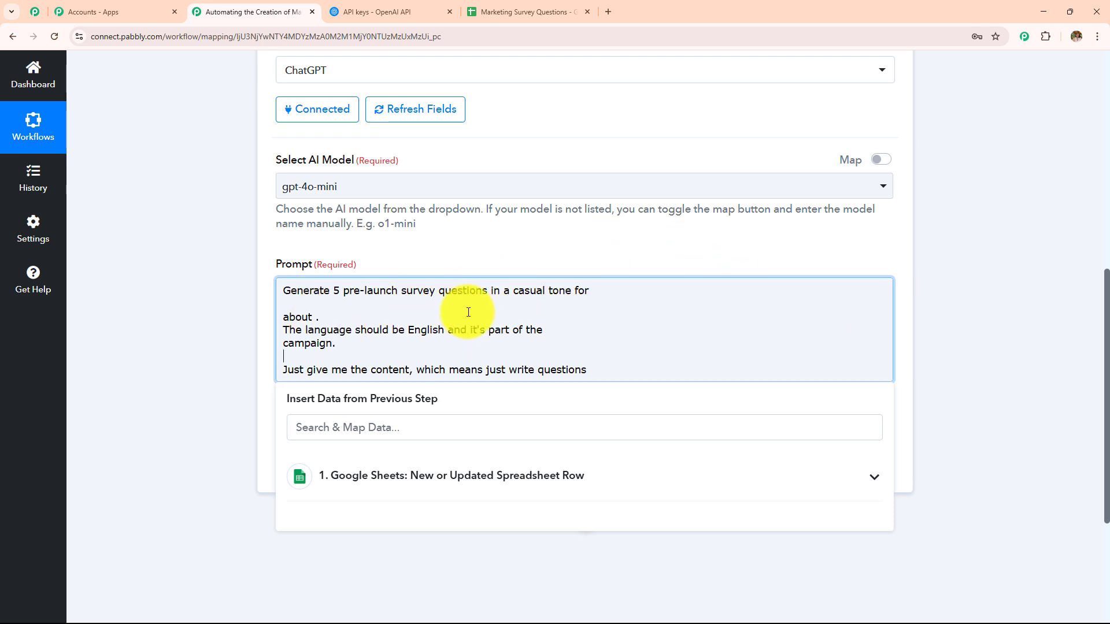
Map the Google Sheets Target Audience into the prompt after "casual tone for" and remove the empty line before "about".
scroll(508, 396, up, 8)
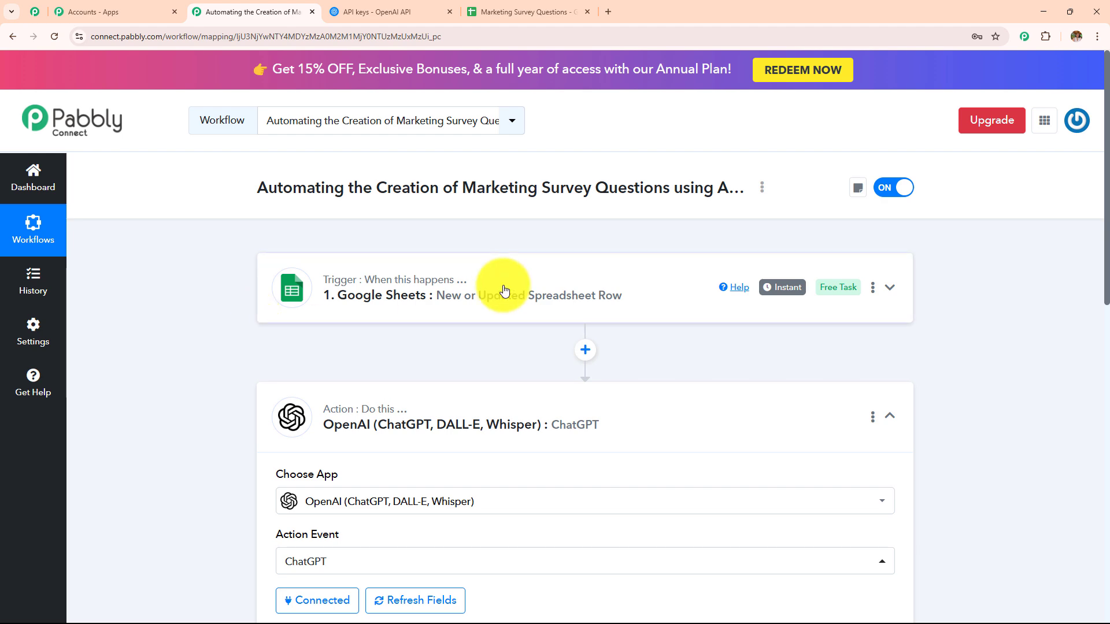
scroll(503, 285, down, 9)
click(195, 298)
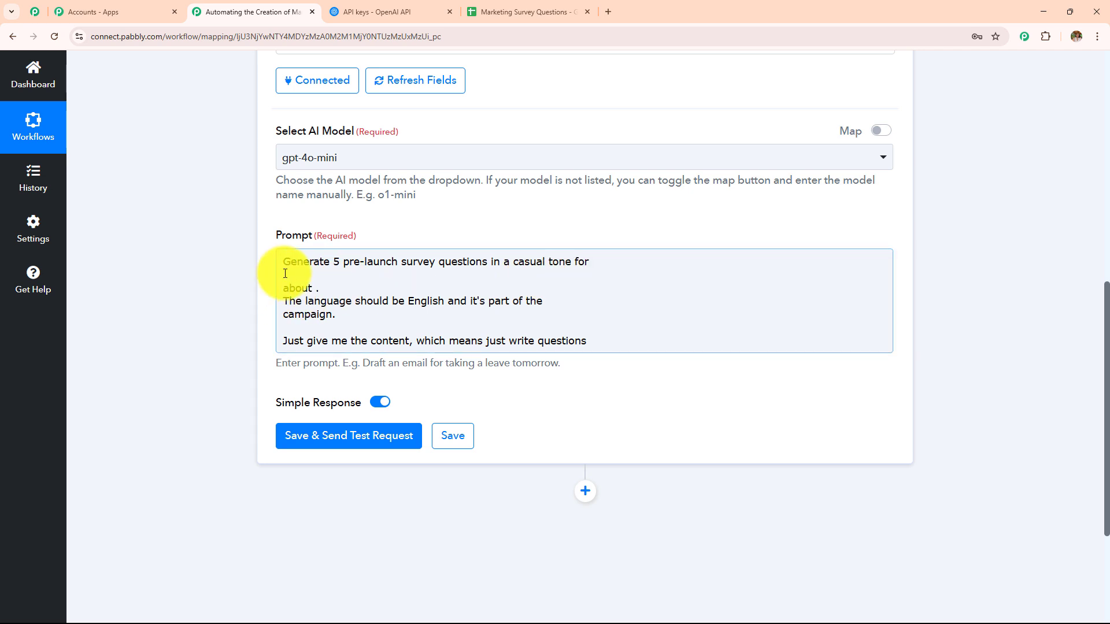
click(287, 286)
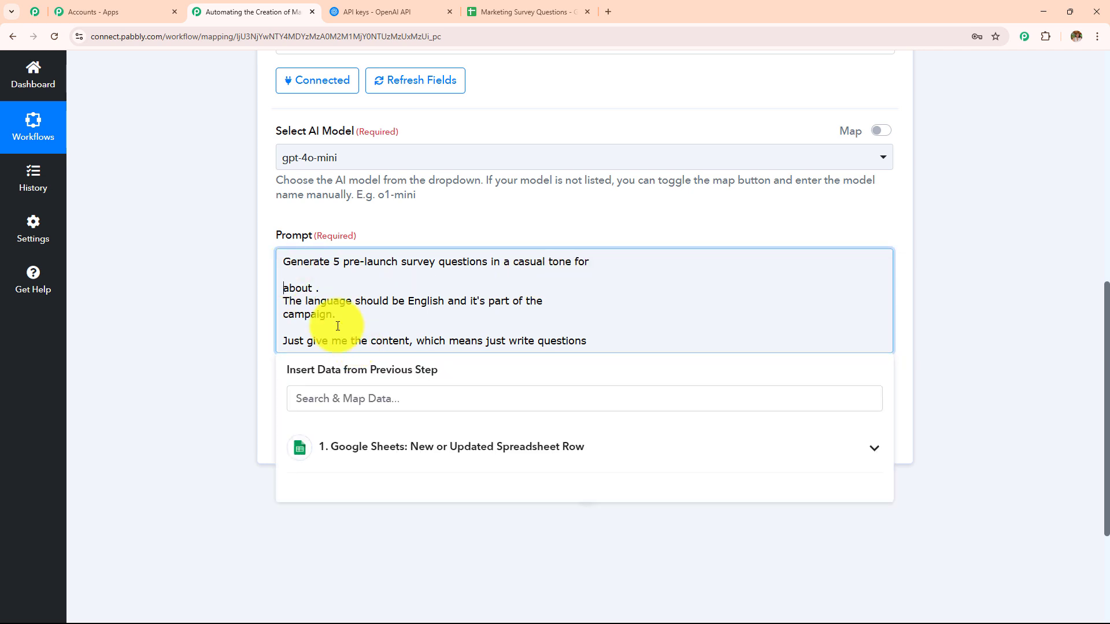
click(403, 460)
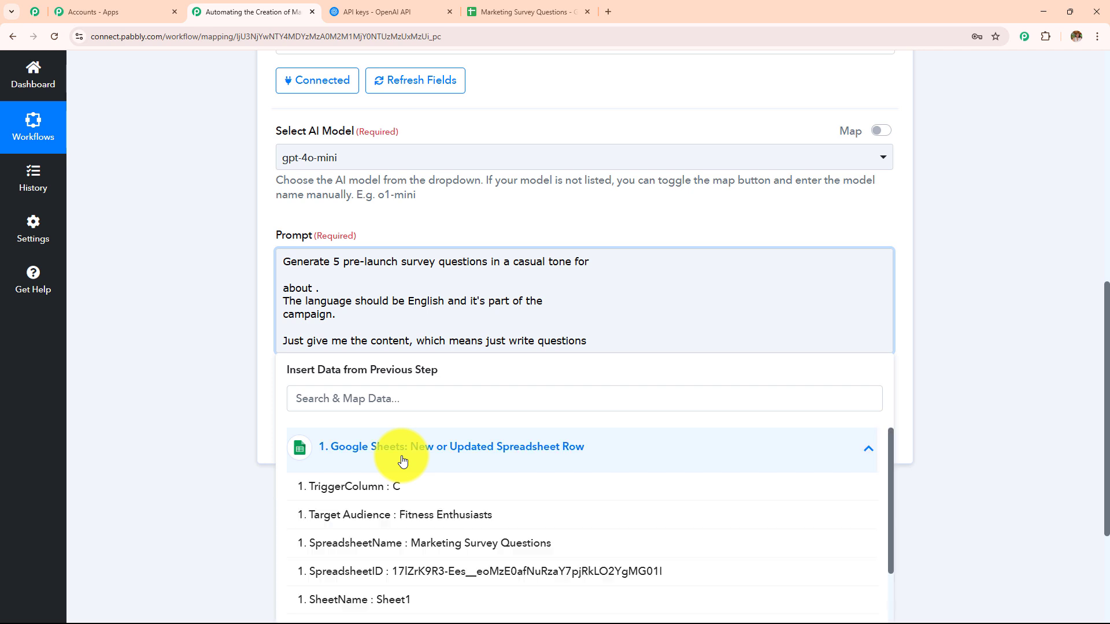
scroll(456, 301, down, 3)
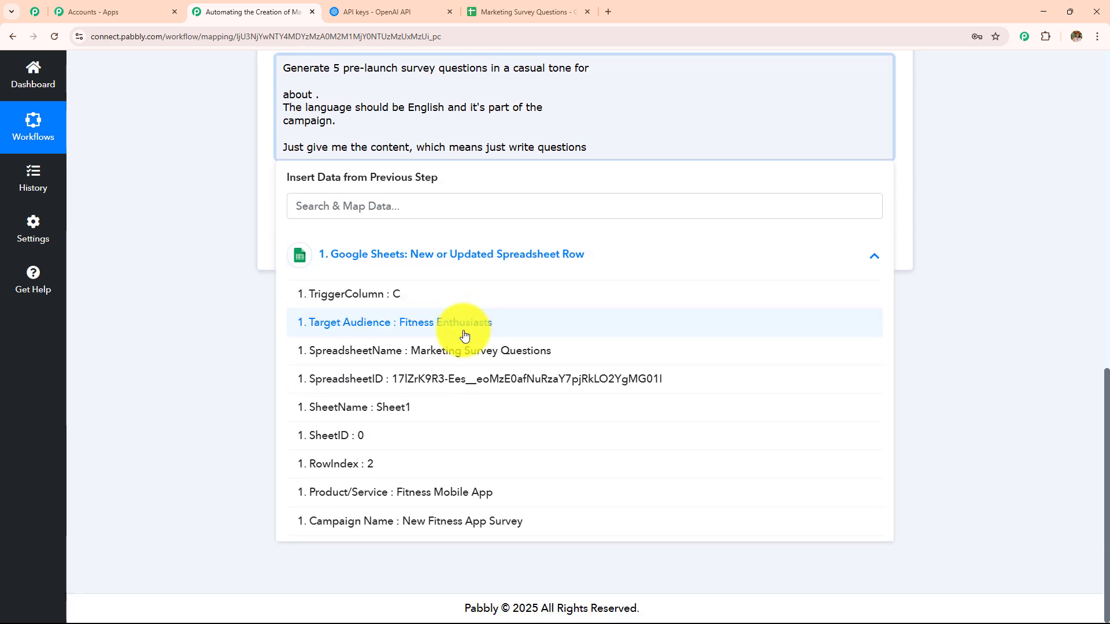
scroll(464, 335, up, 2)
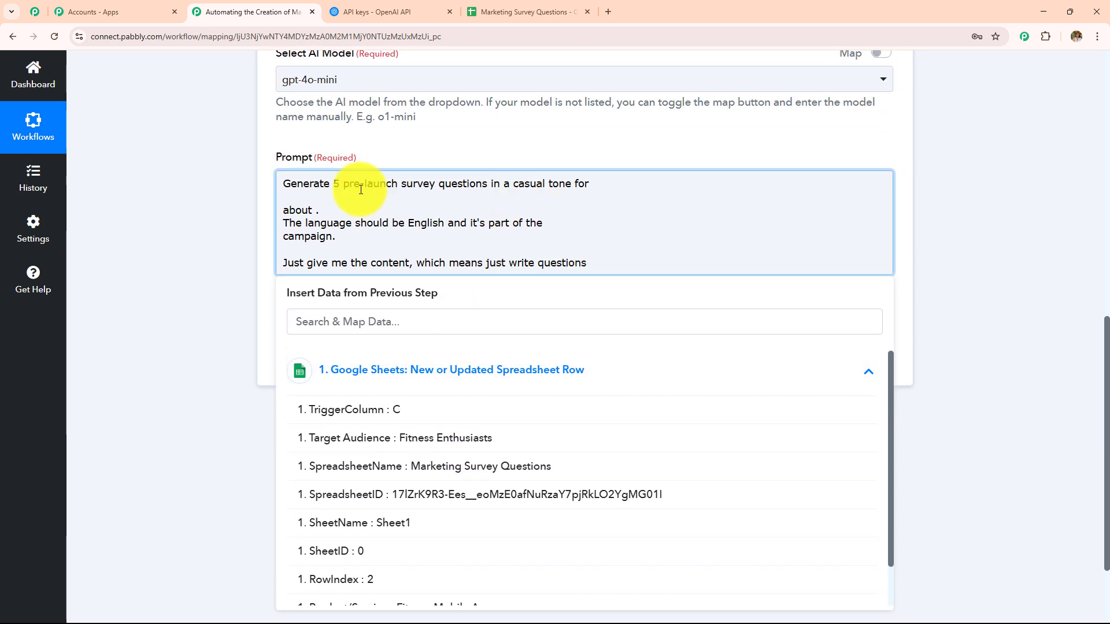
drag(402, 181, 589, 183)
click(508, 362)
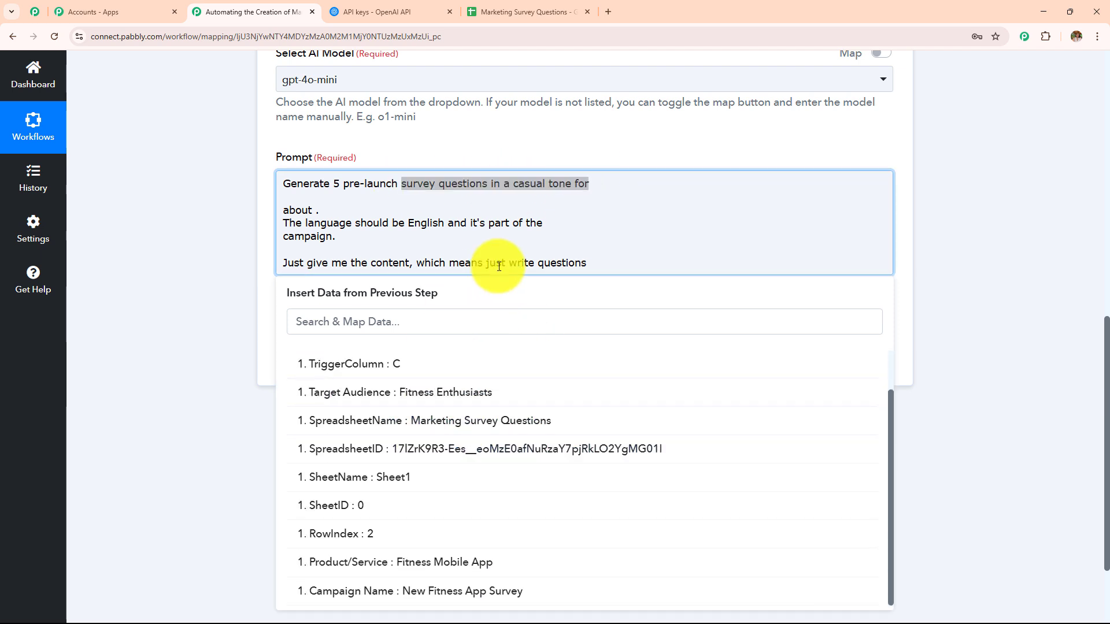
scroll(503, 254, down, 2)
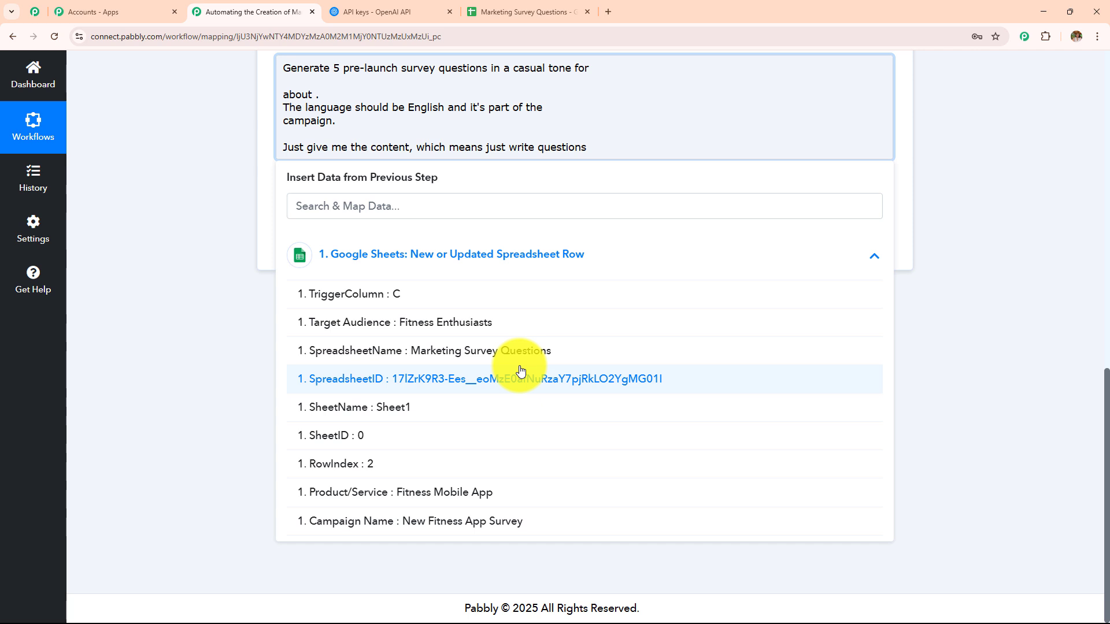
click(460, 334)
click(296, 91)
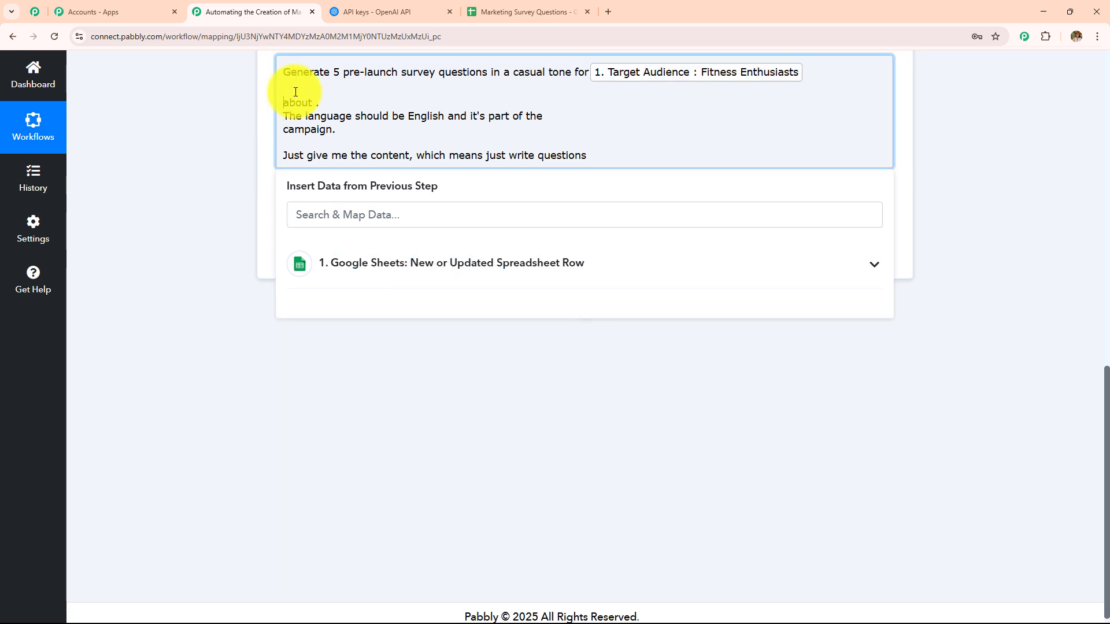
key(Delete)
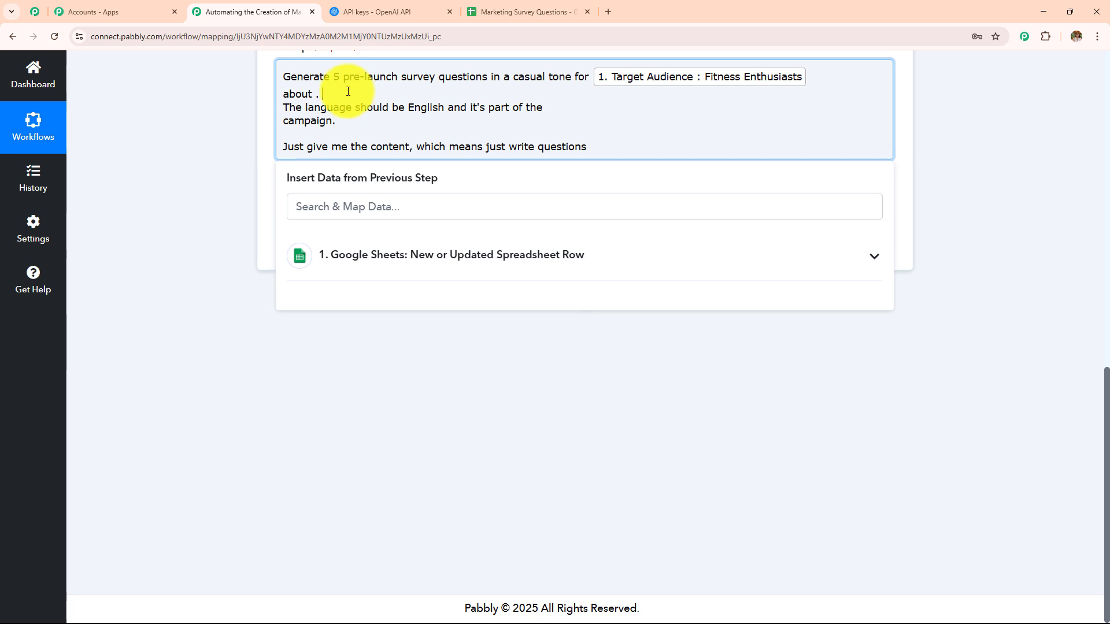
Map the Google Sheets Product/Service into the prompt after "about" and Campaign Name after "part of the".
click(317, 97)
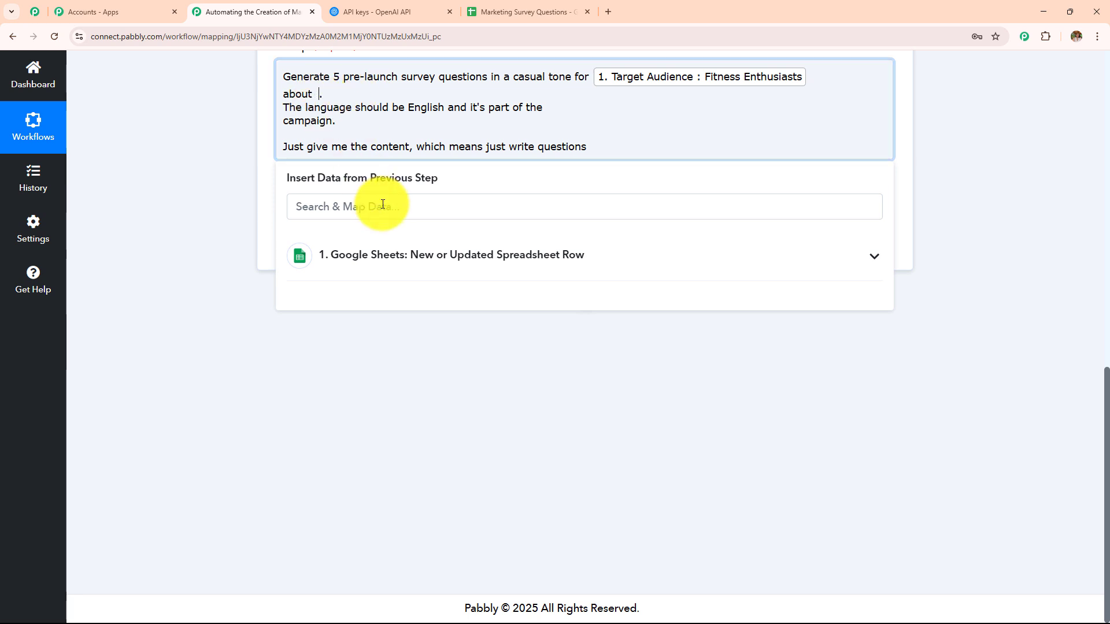
click(396, 255)
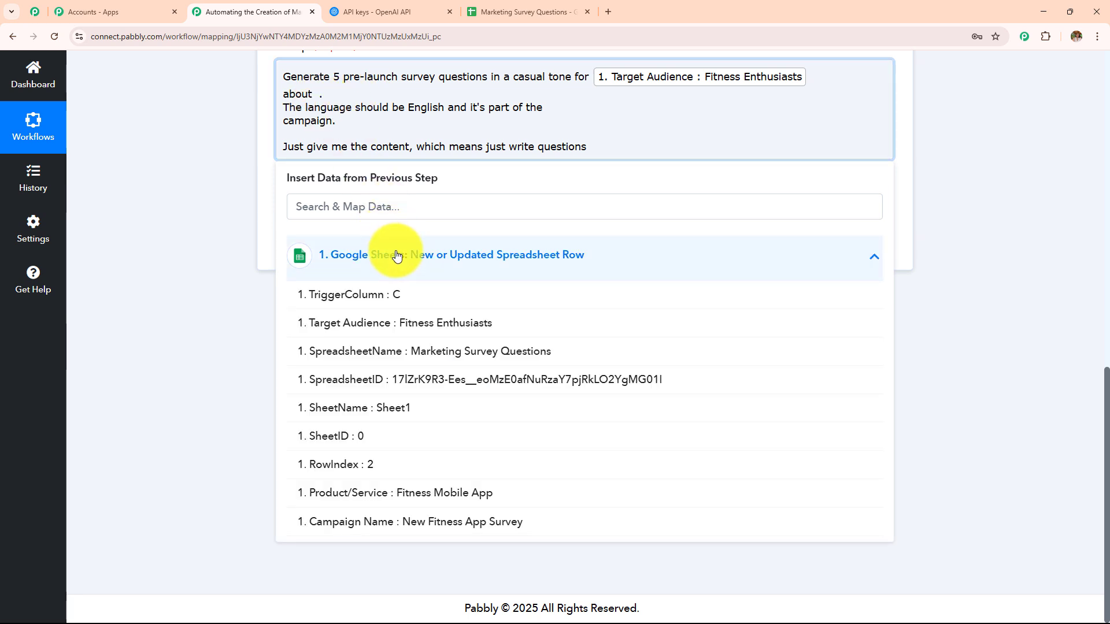
click(427, 491)
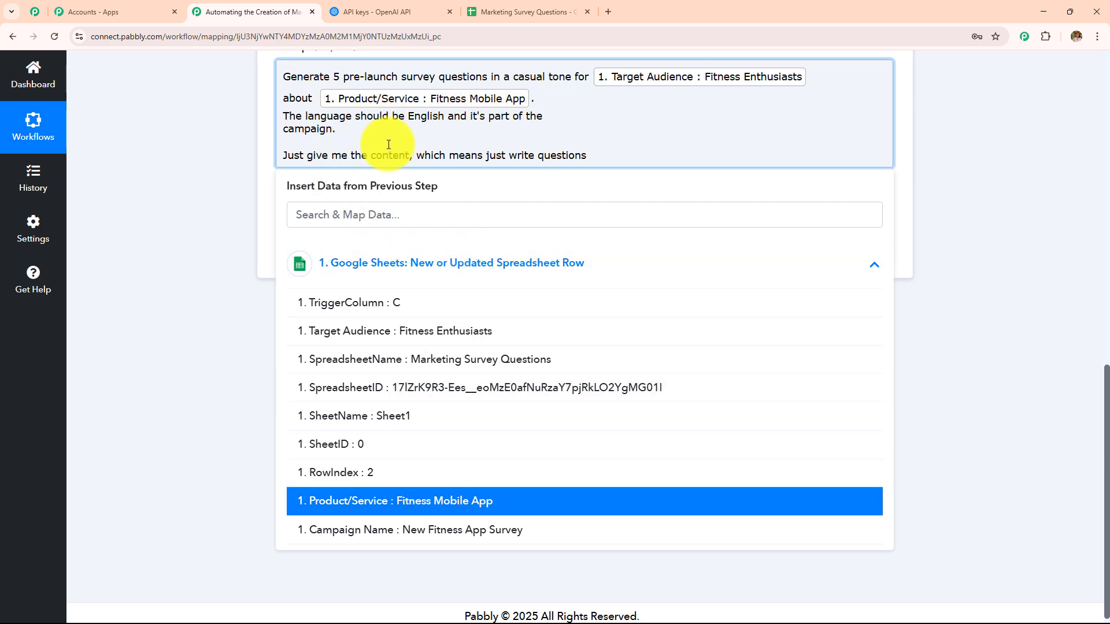
click(545, 116)
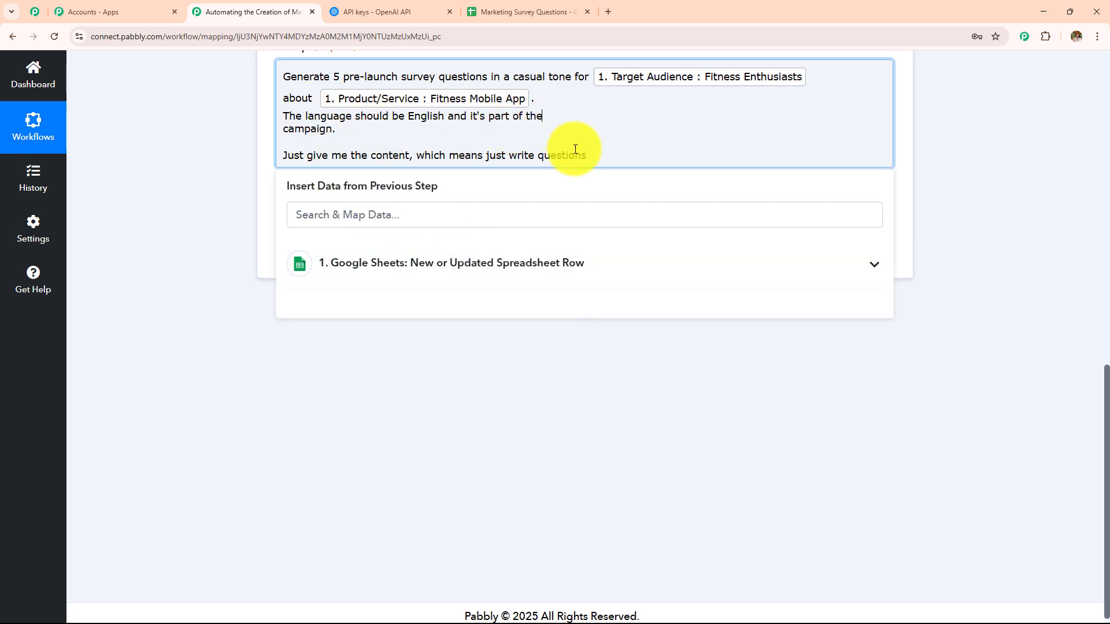
click(519, 274)
click(393, 529)
click(185, 302)
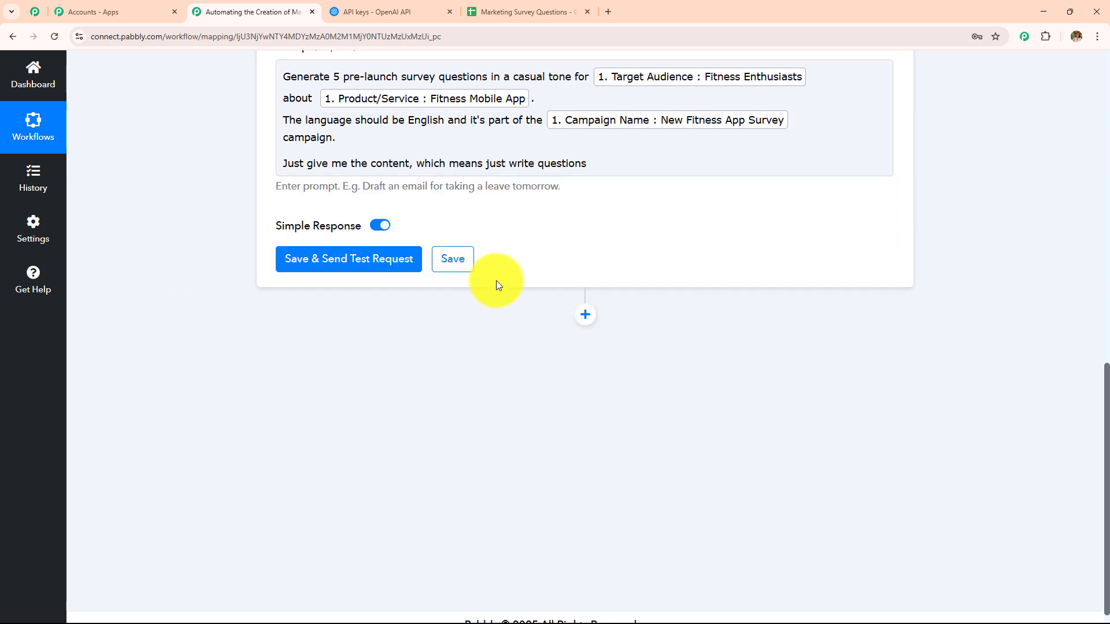
Save the ChatGPT action with its mapped prompt and send a test request.
scroll(495, 279, up, 3)
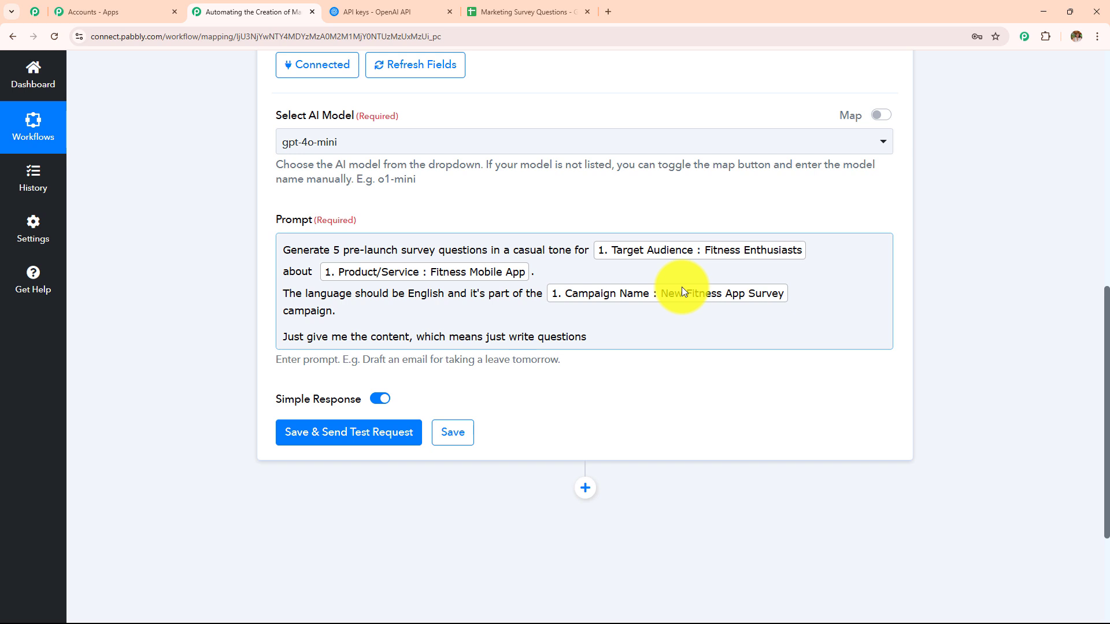
scroll(681, 291, down, 3)
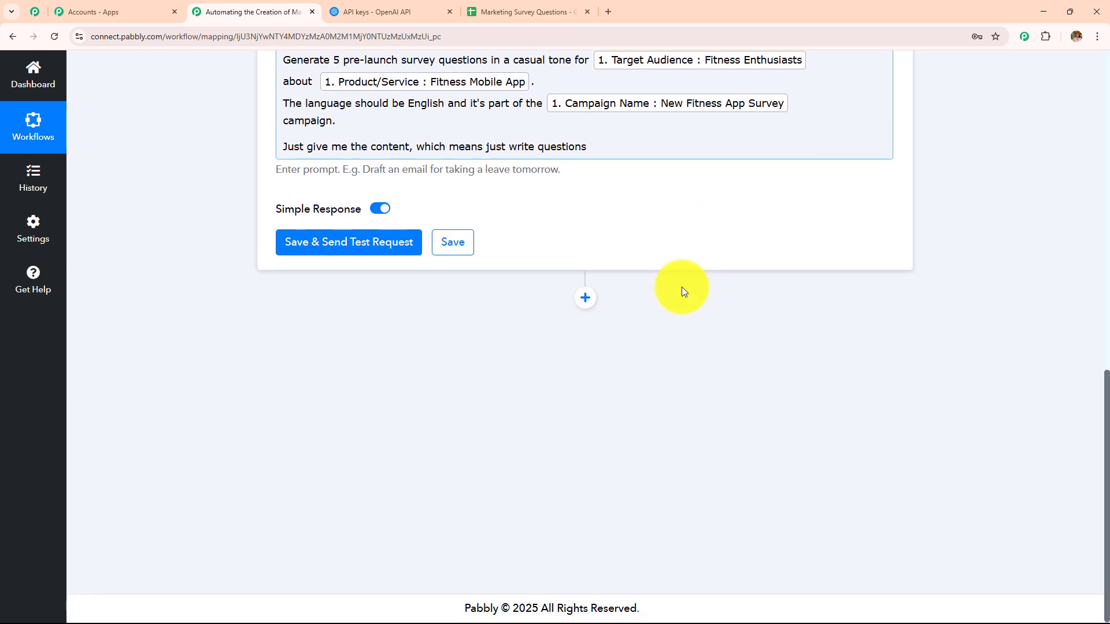
click(350, 250)
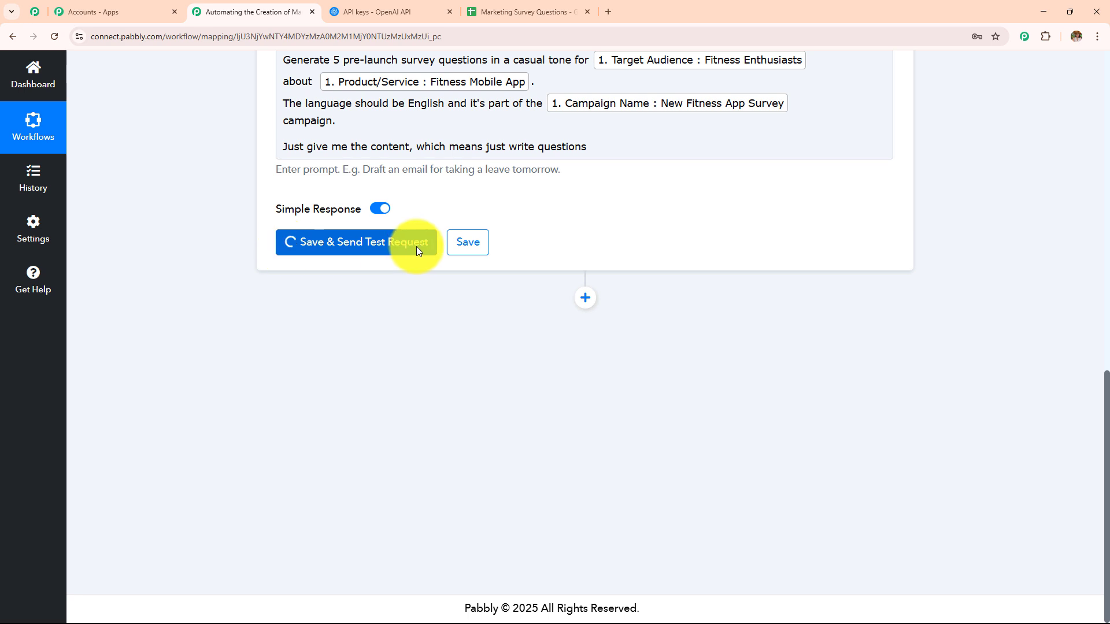
Enlarge the Choices 0 Message Content value in the test response and read through the generated survey questions.
scroll(711, 193, down, 4)
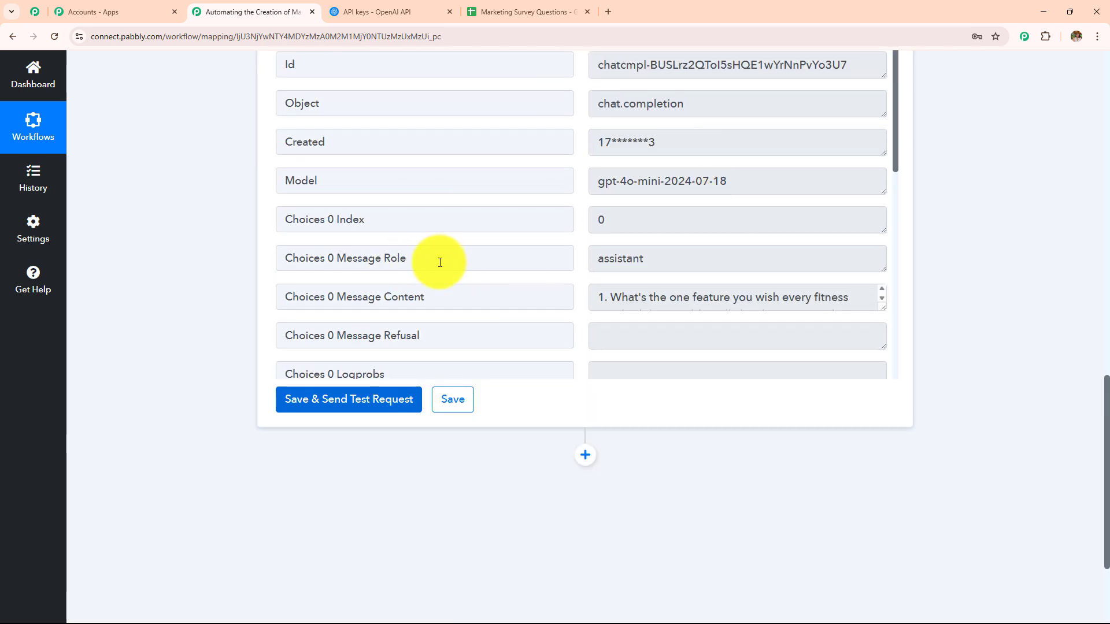
click(440, 263)
click(547, 296)
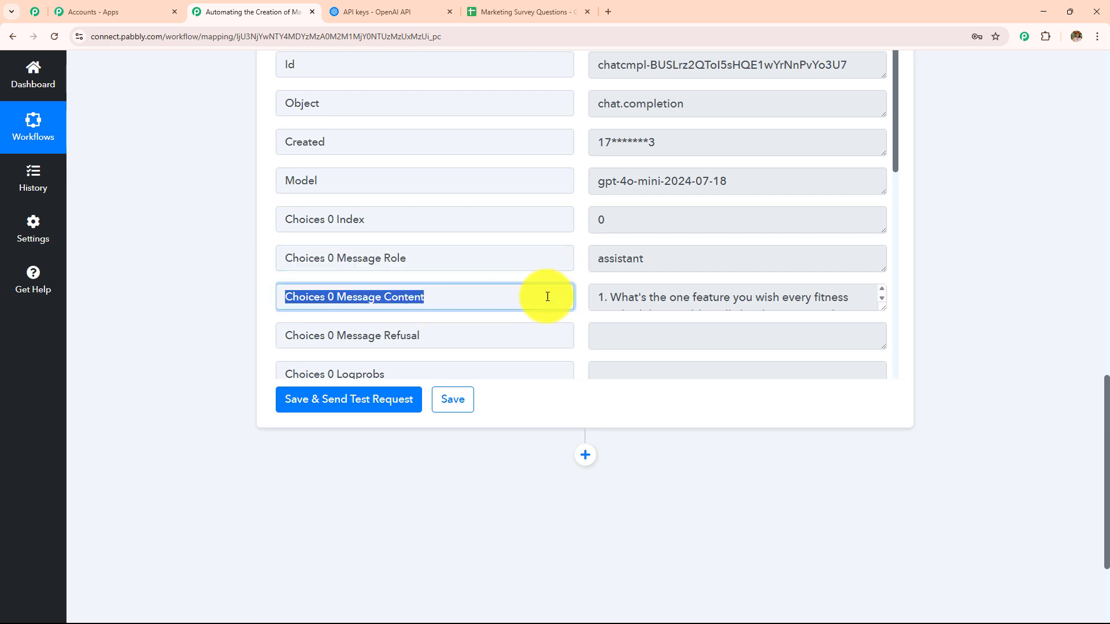
scroll(671, 211, down, 4)
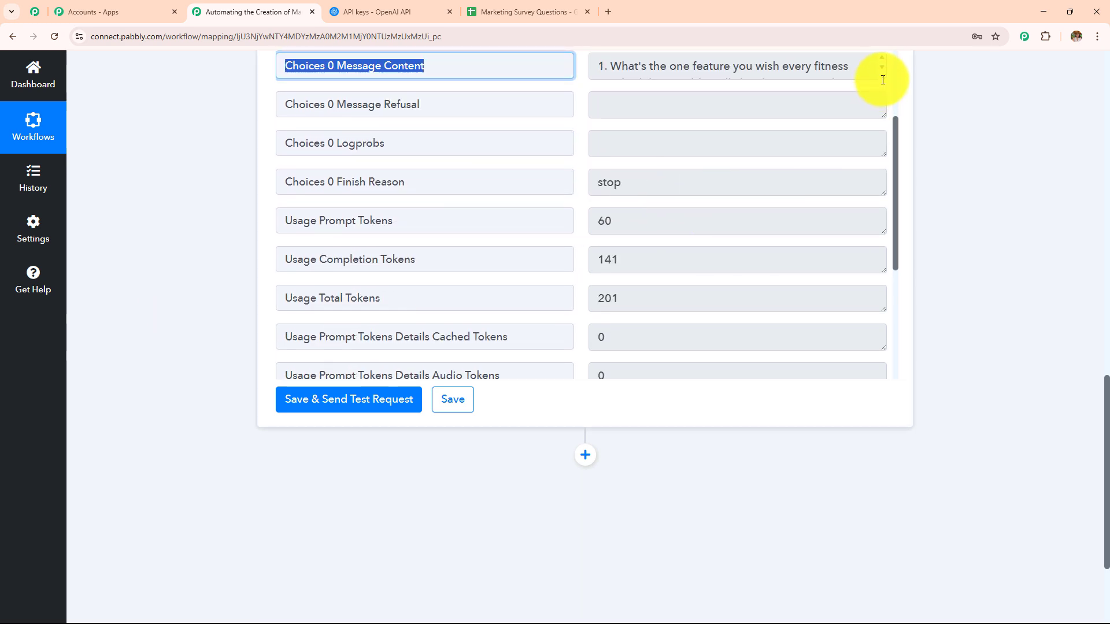
drag(882, 77, 856, 422)
scroll(771, 229, up, 1)
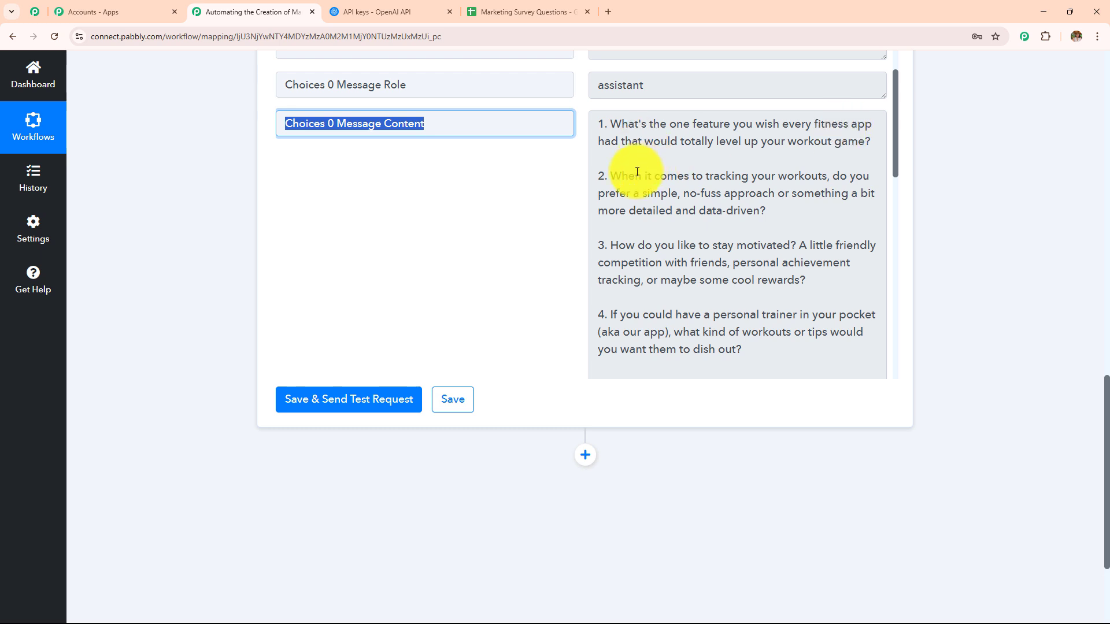
drag(606, 176, 822, 180)
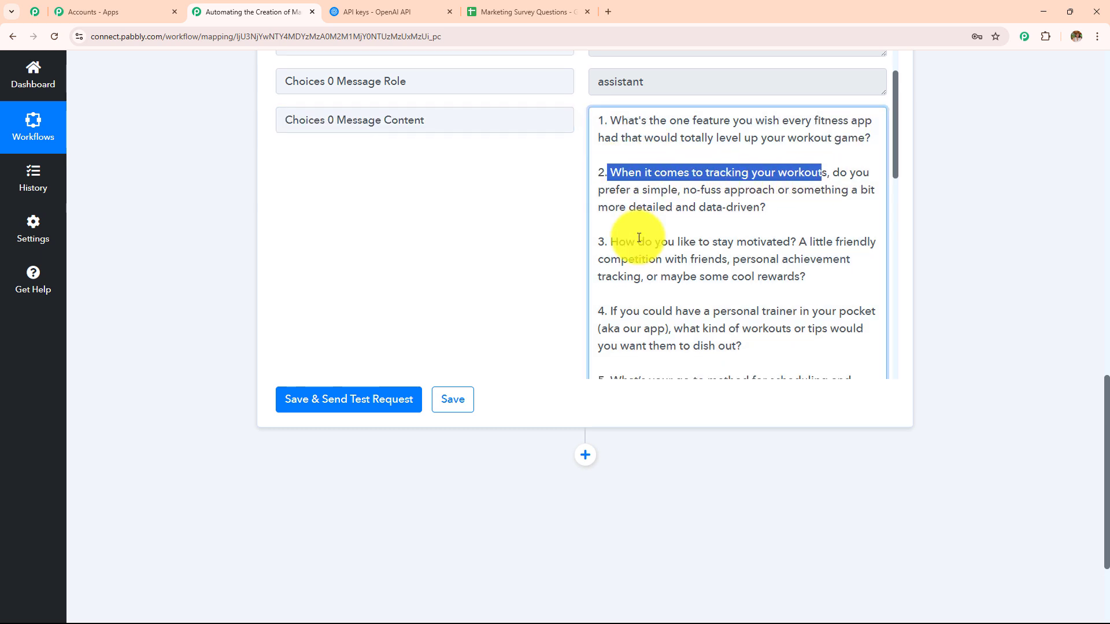
scroll(636, 231, down, 1)
drag(609, 187, 792, 189)
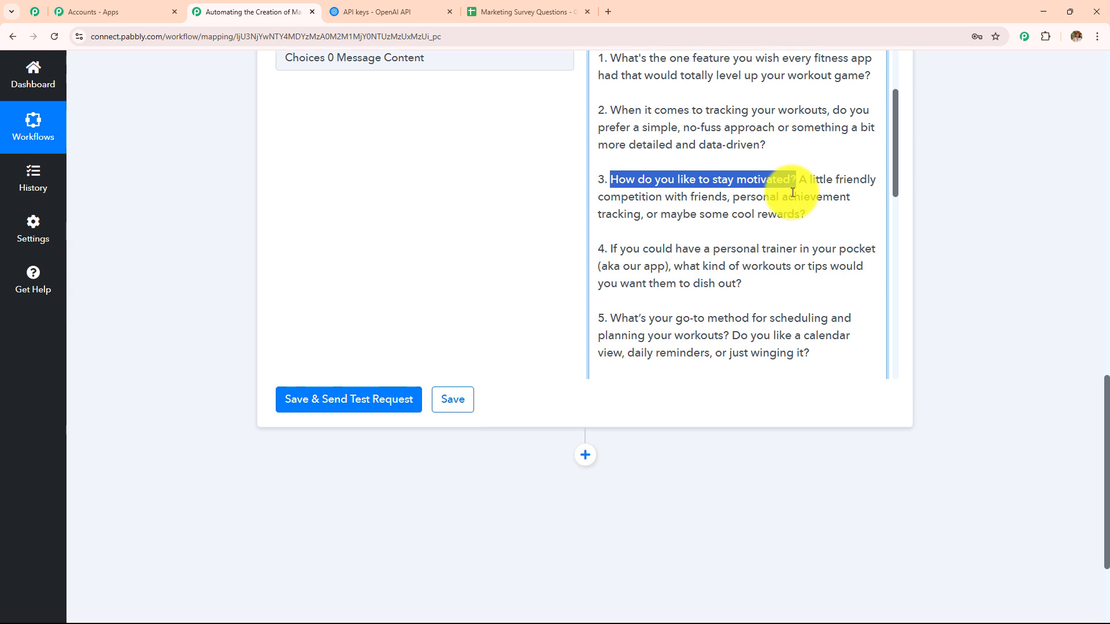
scroll(606, 153, down, 2)
click(628, 139)
drag(628, 139, 870, 141)
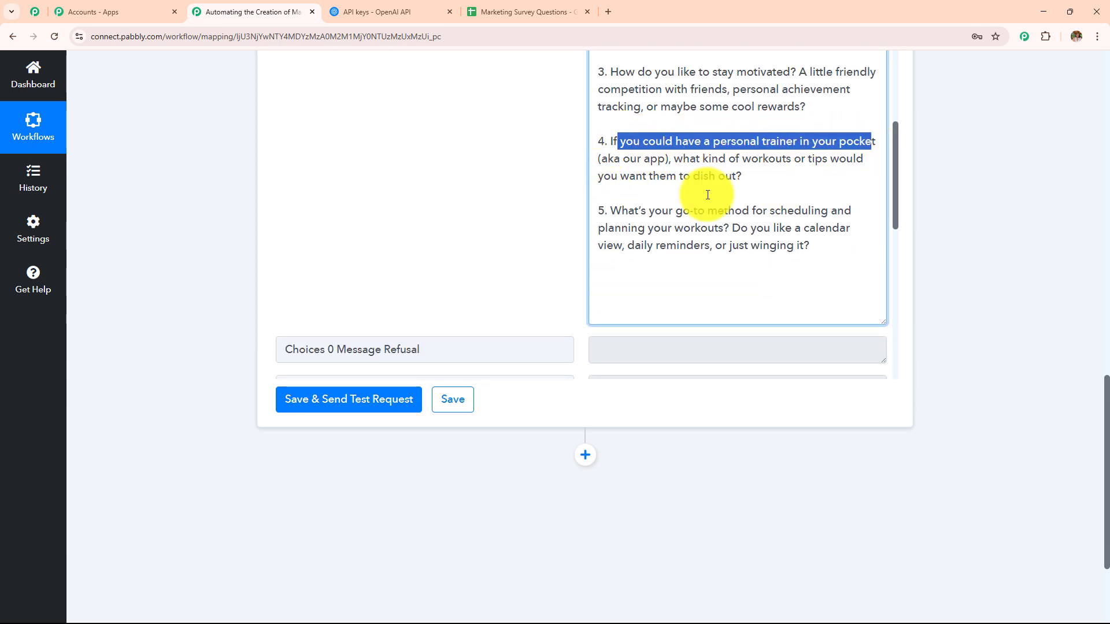
scroll(664, 202, down, 1)
drag(616, 151, 796, 156)
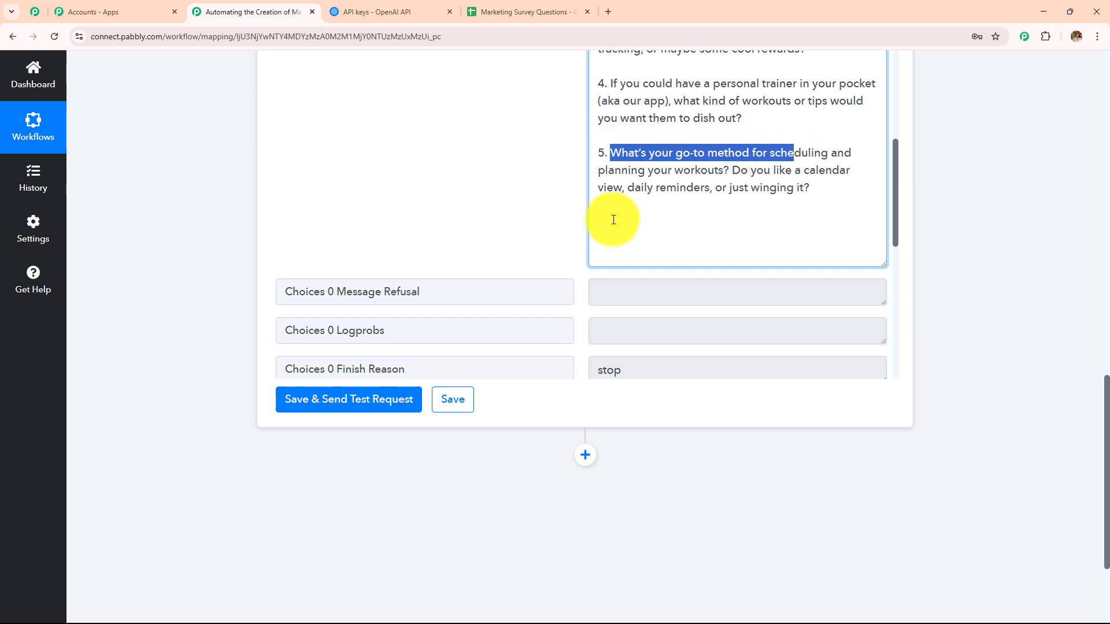
scroll(537, 259, up, 6)
scroll(536, 259, down, 6)
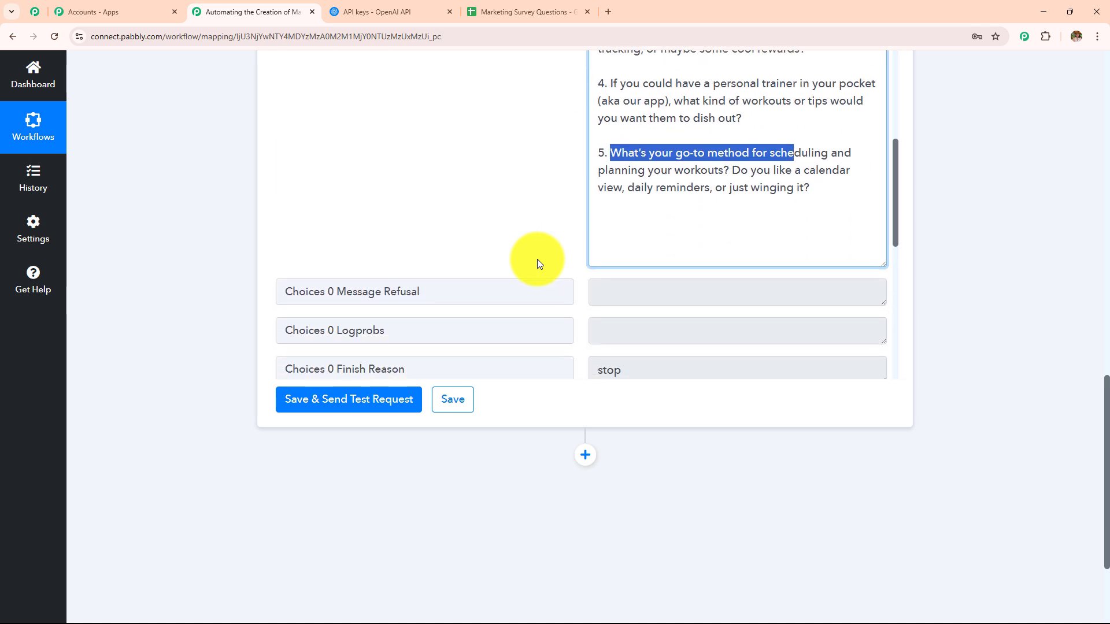
scroll(610, 270, down, 3)
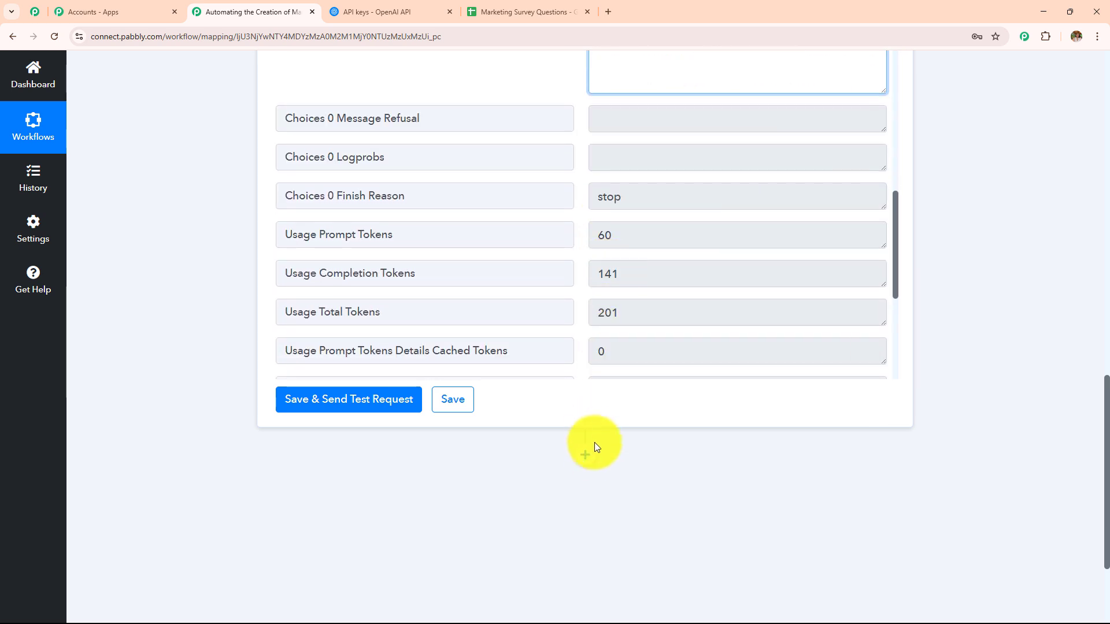
Add a Google Sheets action after the ChatGPT step with Update Row as its action event.
click(592, 459)
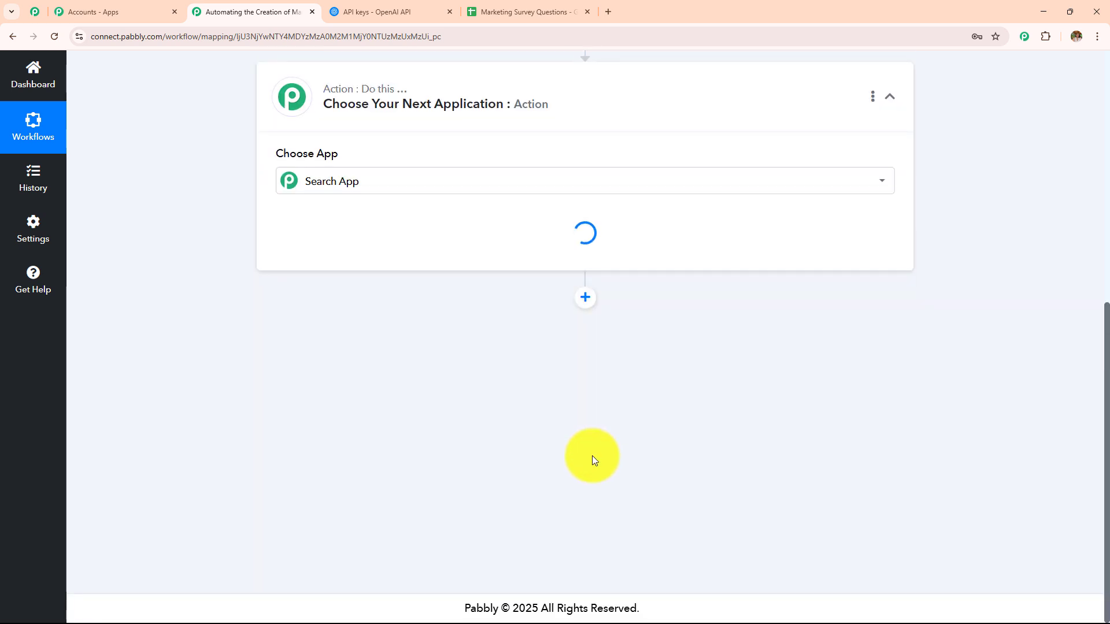
click(445, 299)
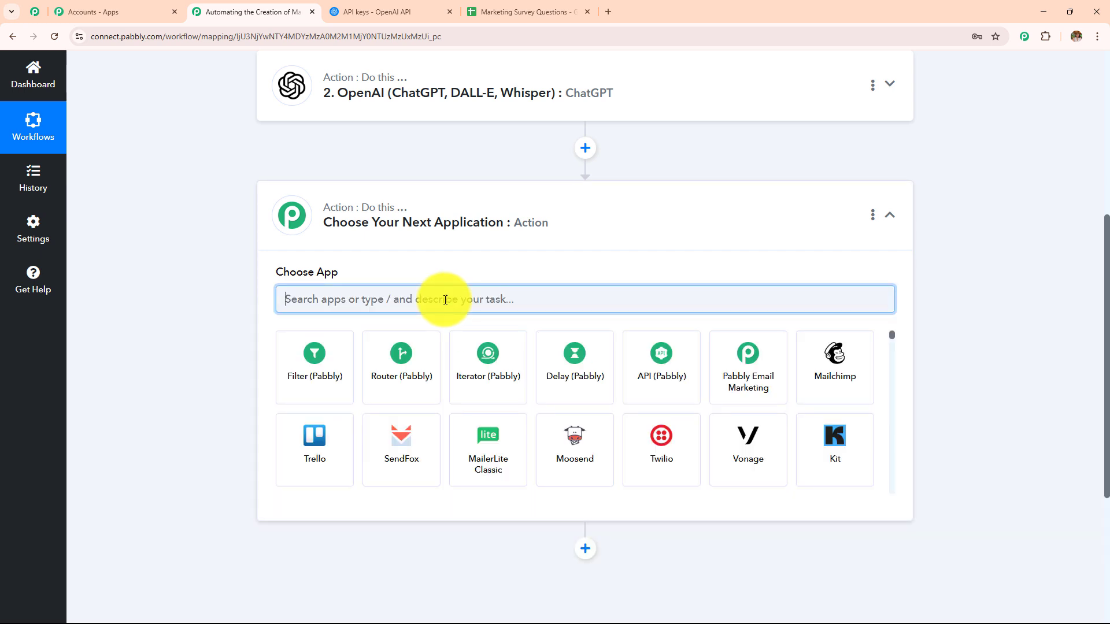
text(Google)
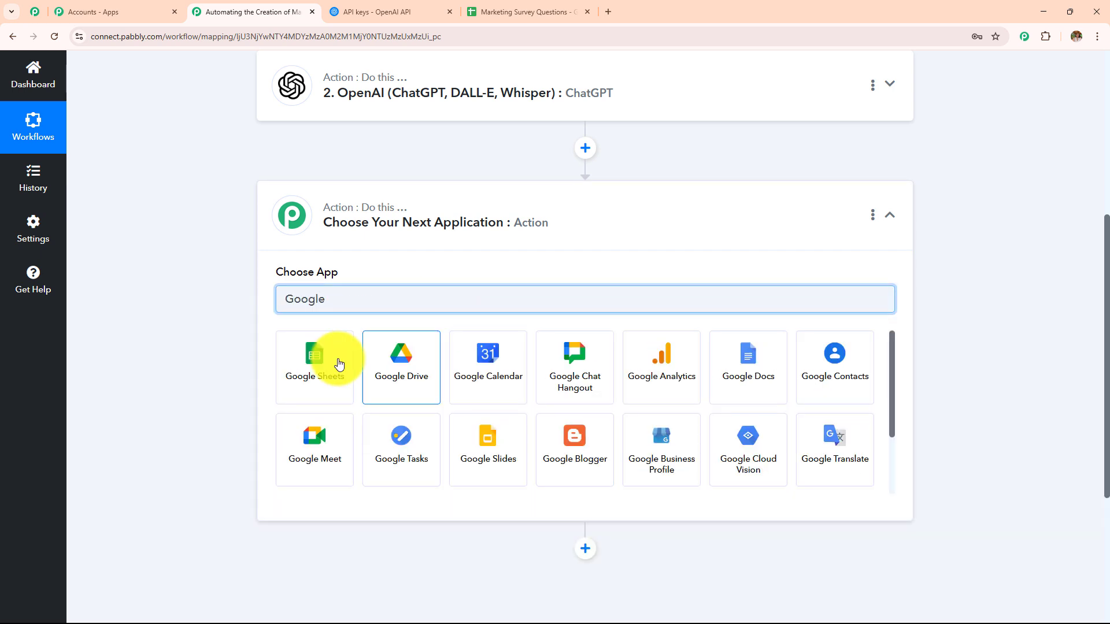
click(339, 365)
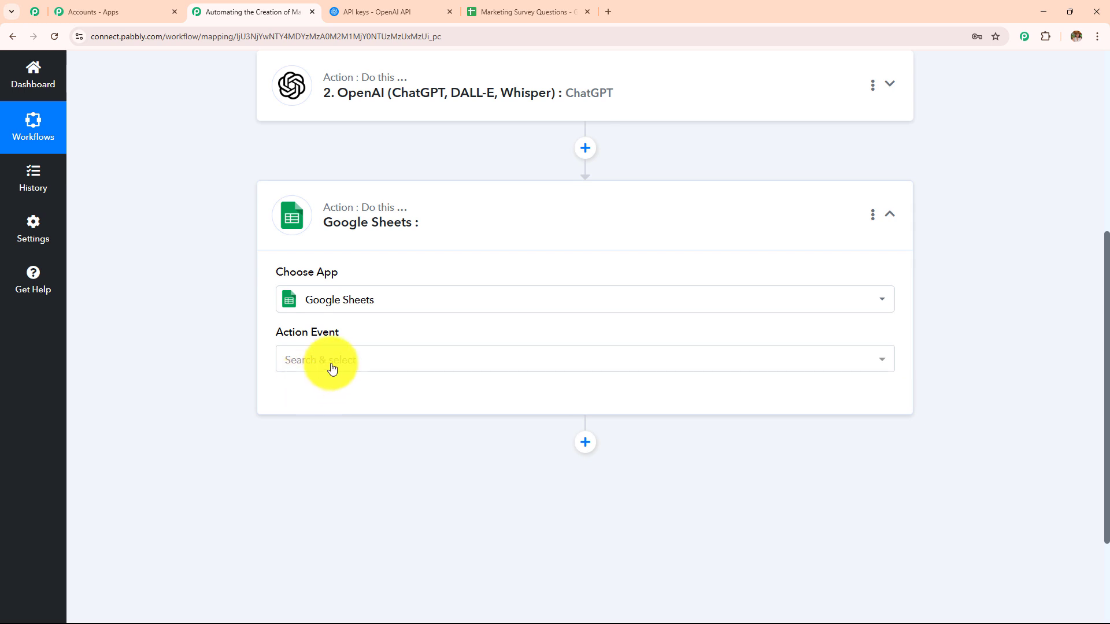
click(331, 367)
text(u)
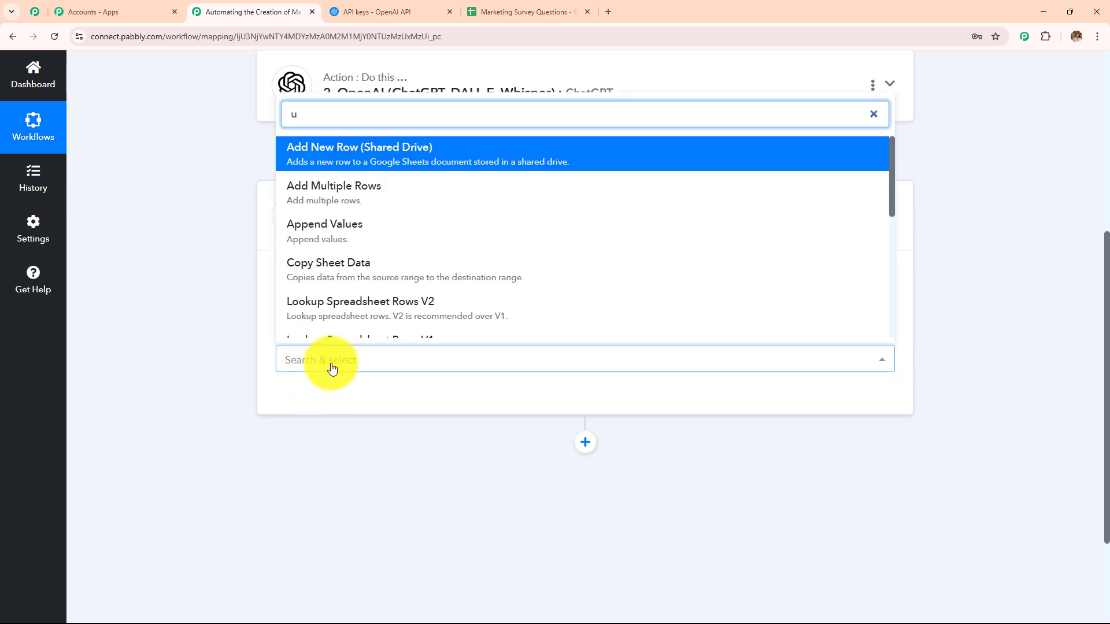
text(pda)
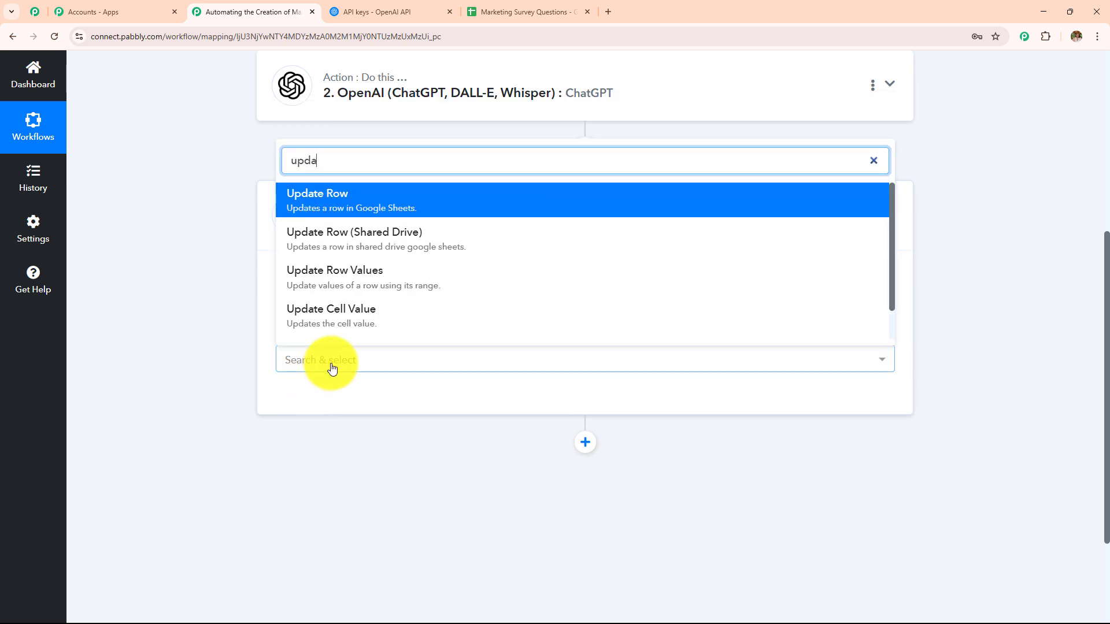
click(354, 203)
Connect the Google Sheets action through the existing connection Google Sheets #34.
click(313, 396)
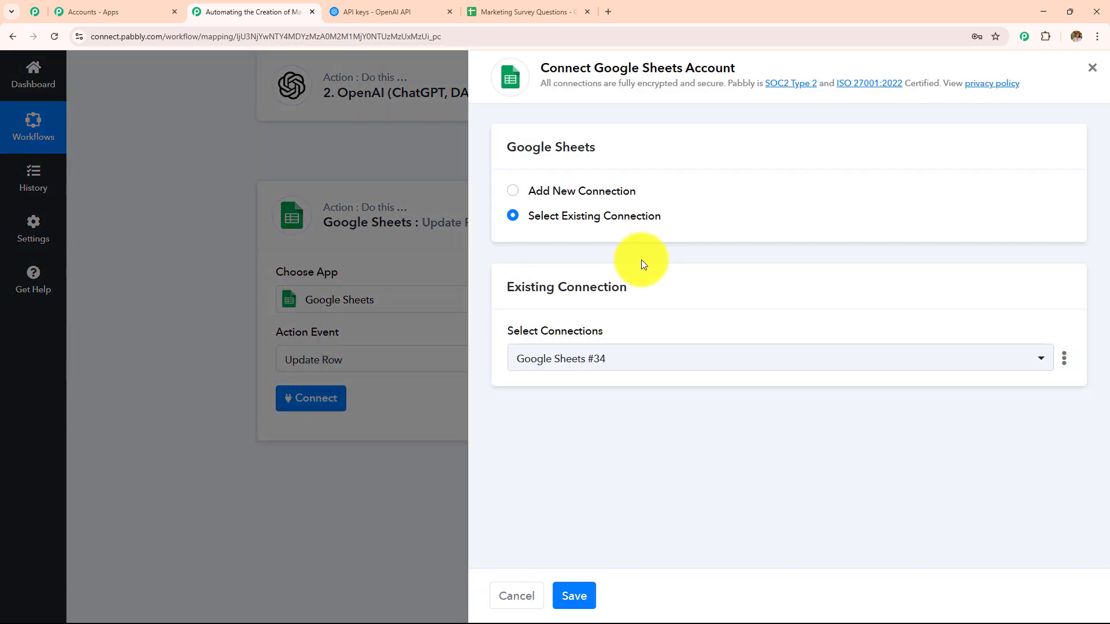
click(512, 191)
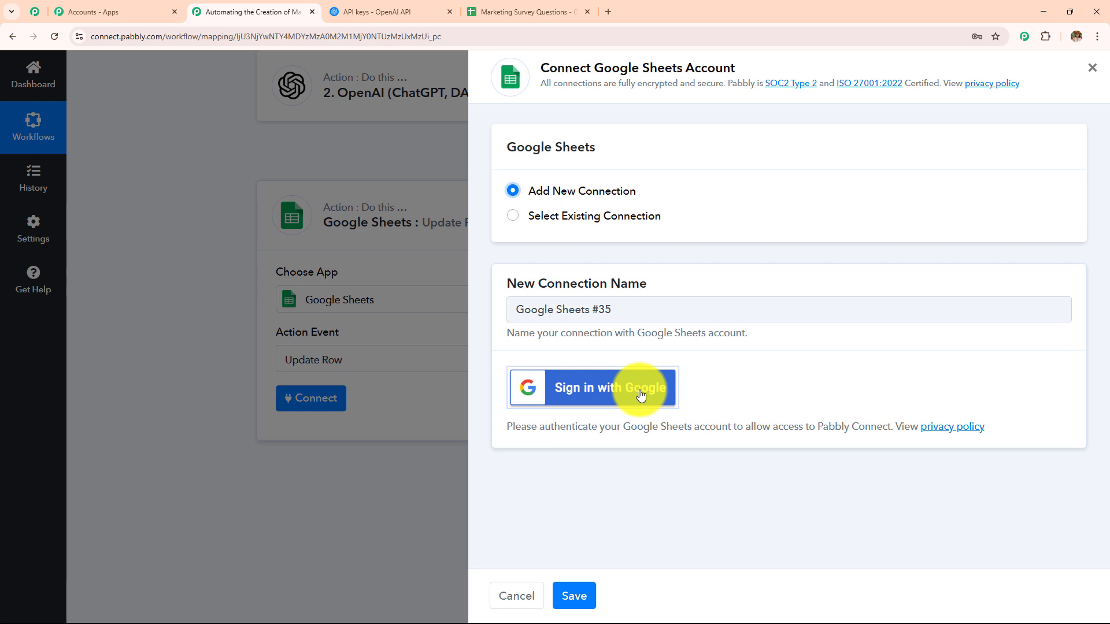
click(515, 220)
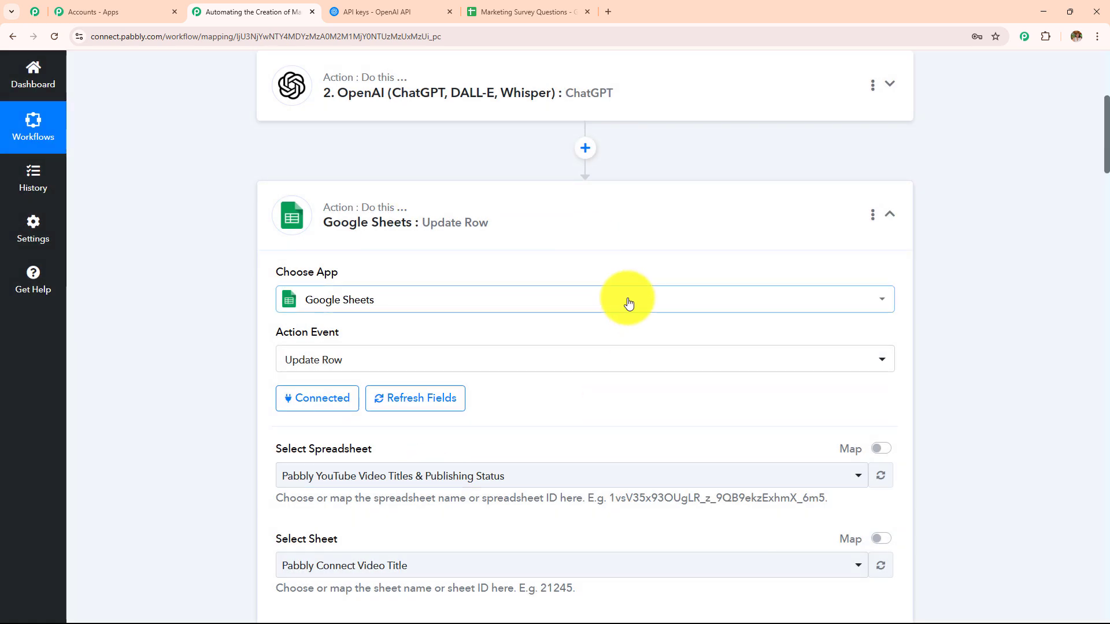
Check the spreadsheet's name in Google Sheets and choose Marketing Survey Questions as the Update Row action's spreadsheet.
scroll(607, 288, down, 4)
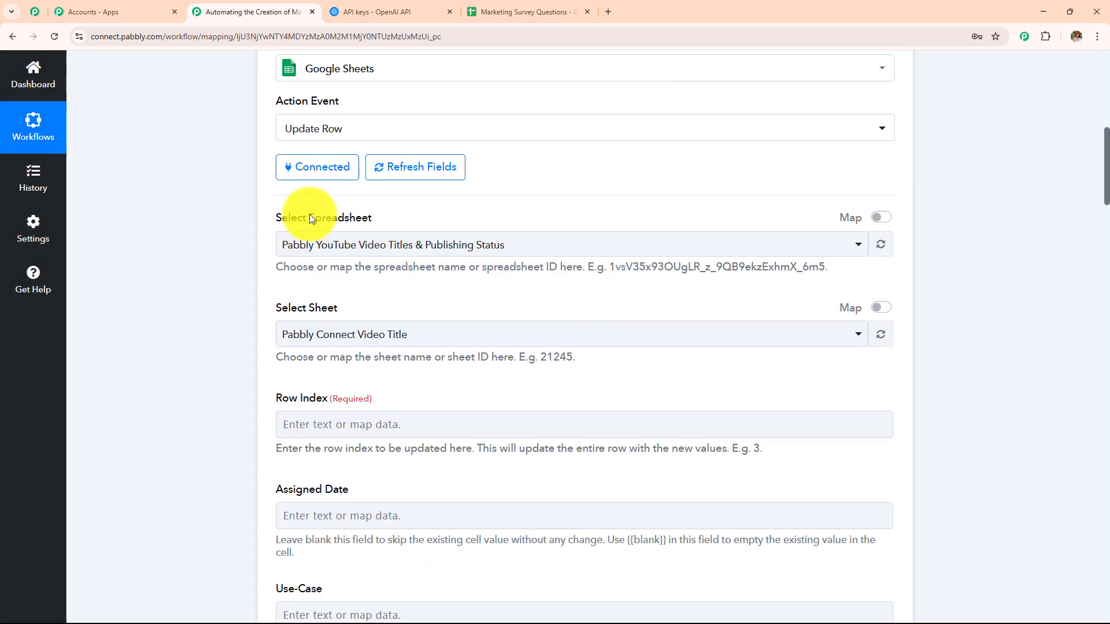
drag(308, 213, 449, 217)
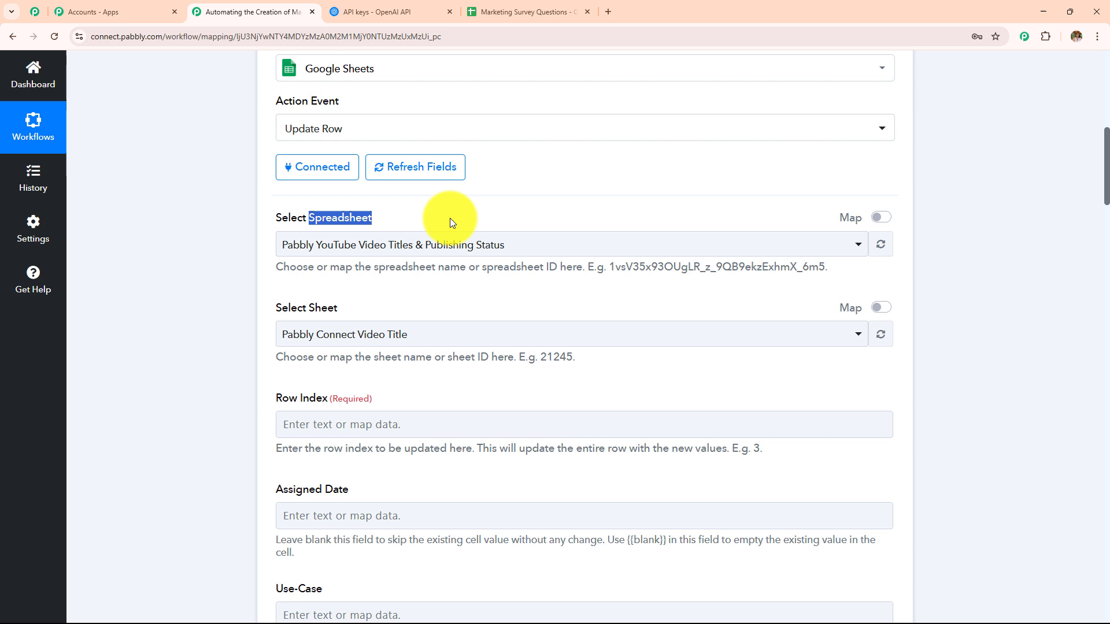
click(554, 11)
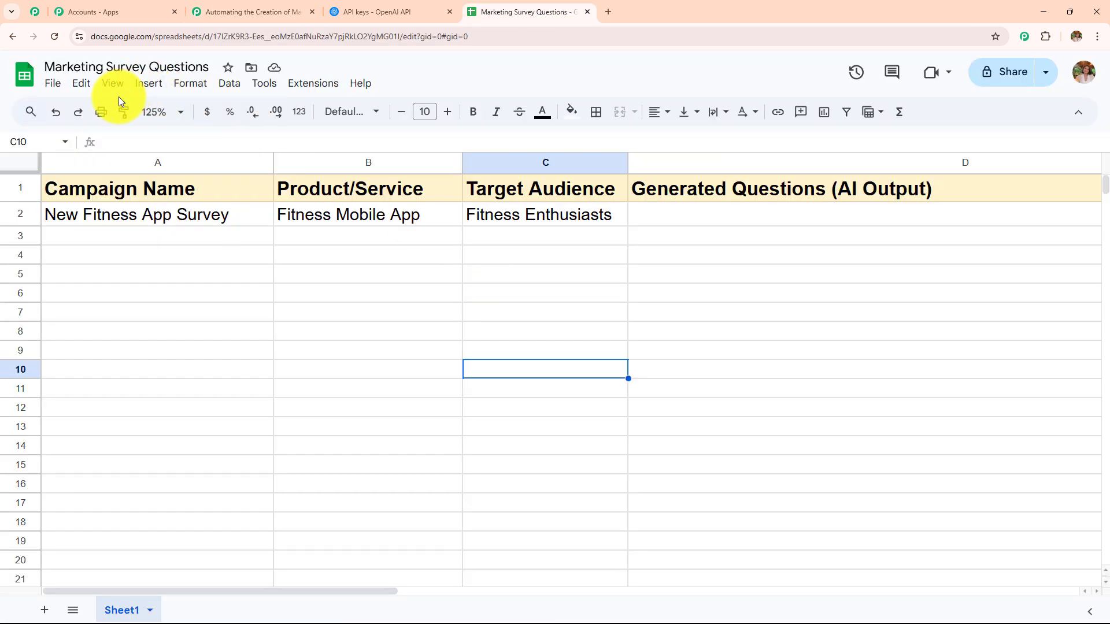
click(151, 112)
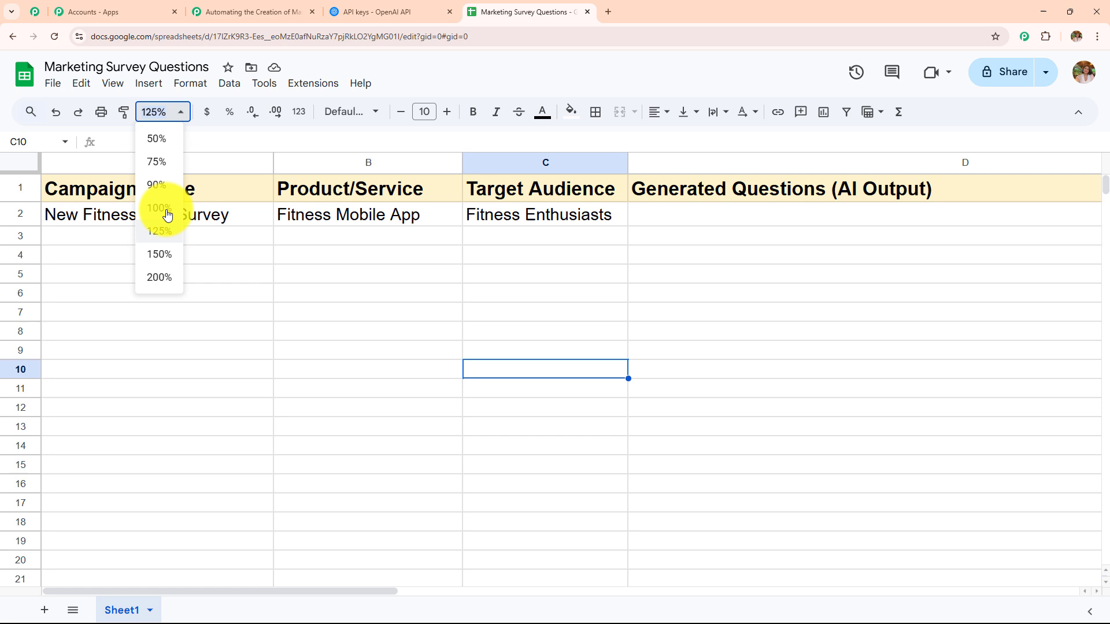
click(165, 254)
click(248, 12)
click(381, 245)
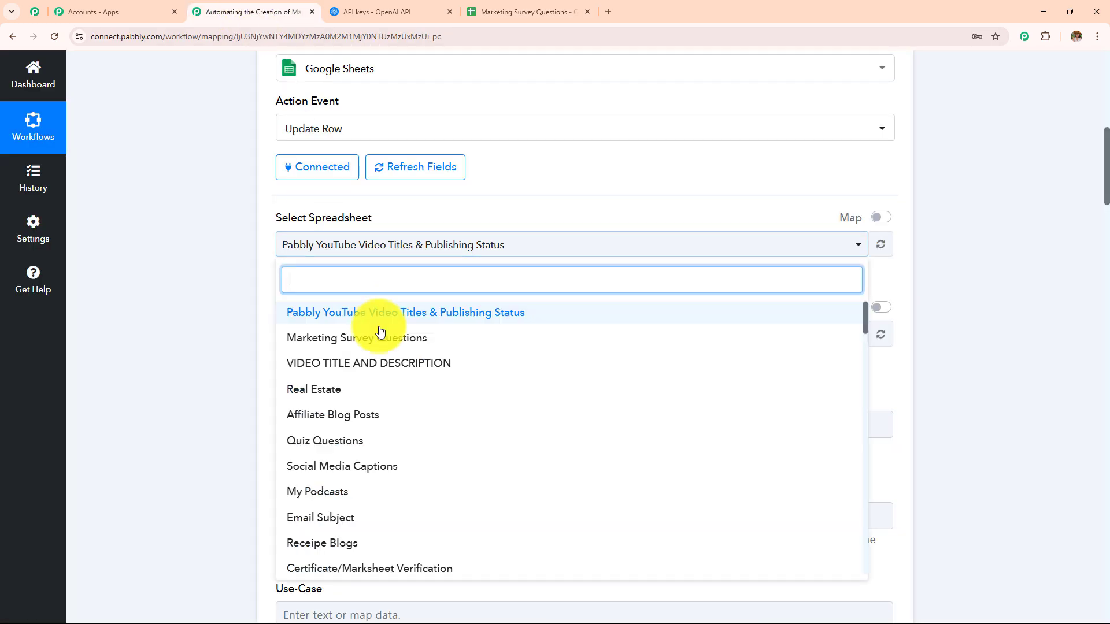
click(396, 335)
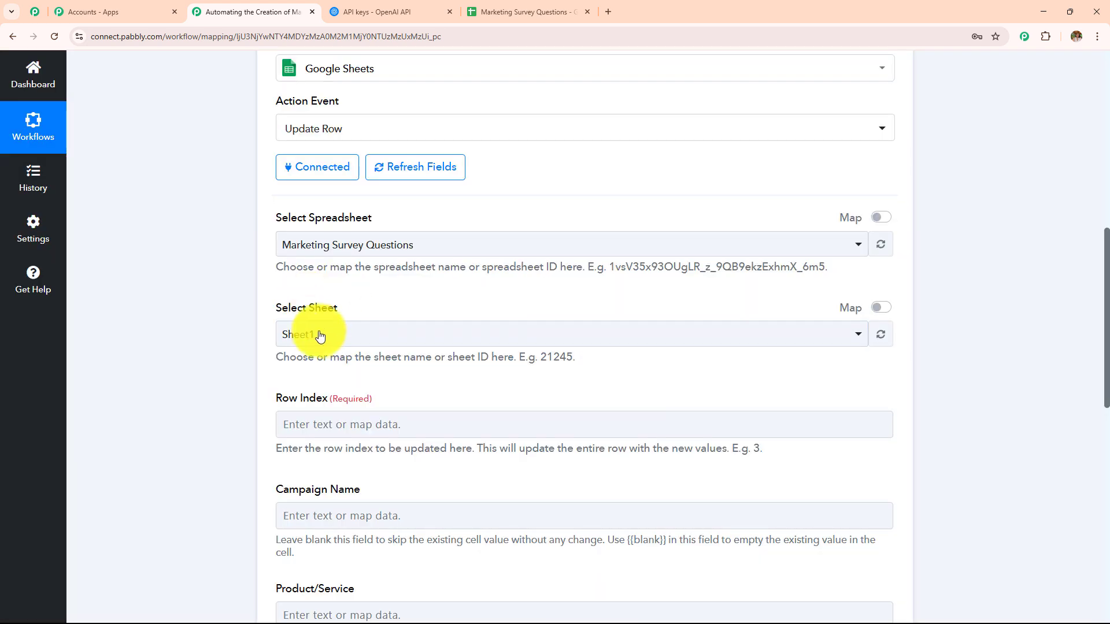
Compare the Update Row fields with the spreadsheet's columns and check which row holds the New Fitness App Survey campaign.
scroll(468, 254, down, 4)
scroll(474, 268, down, 1)
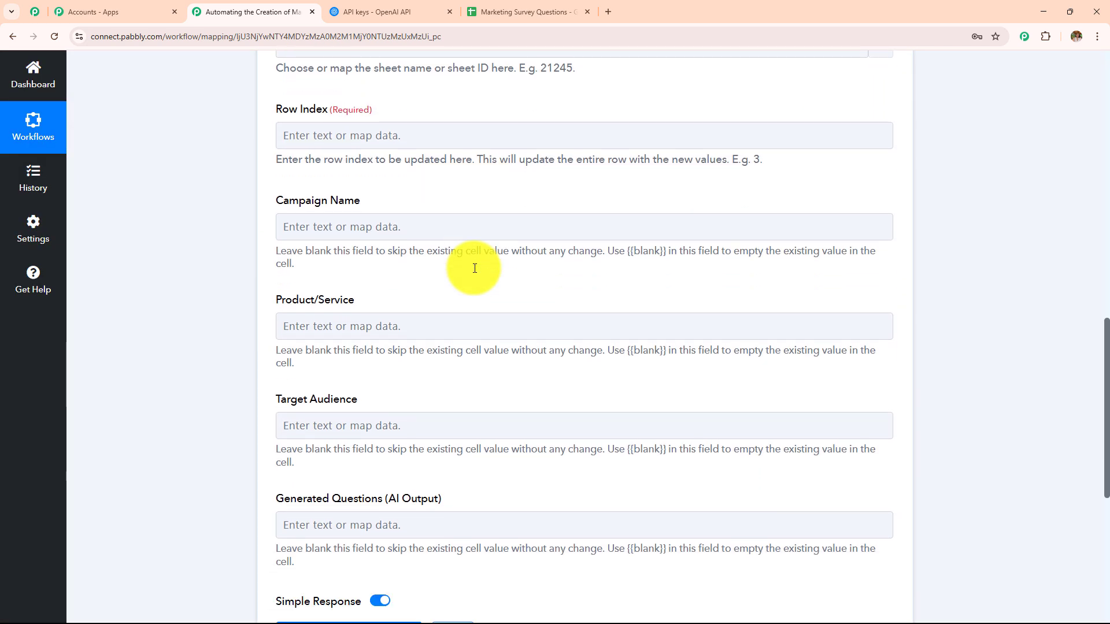
click(527, 11)
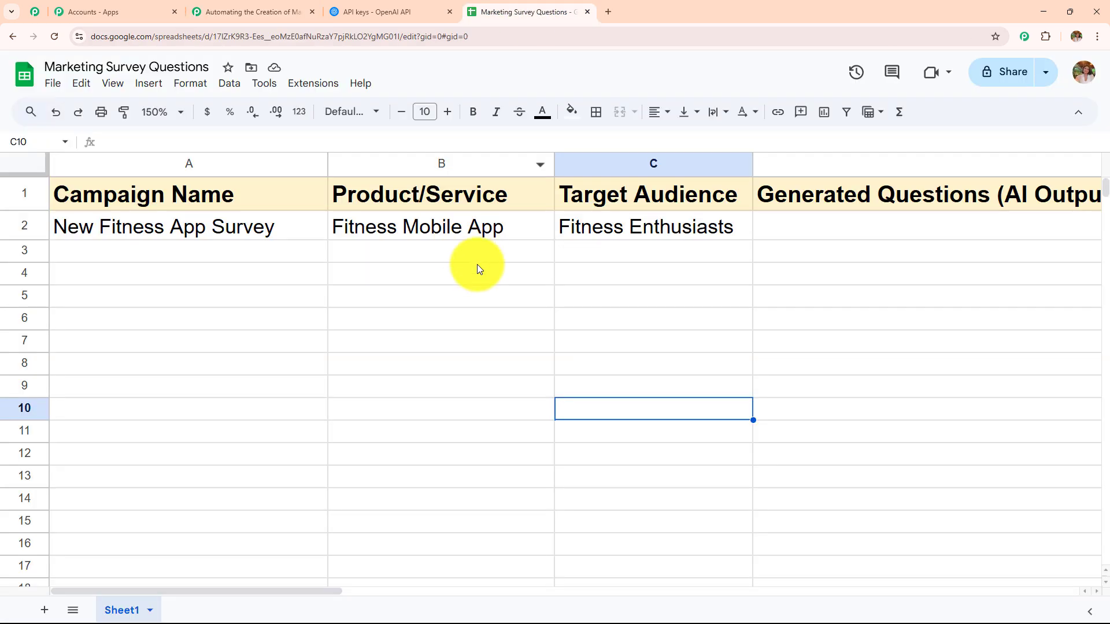
click(823, 226)
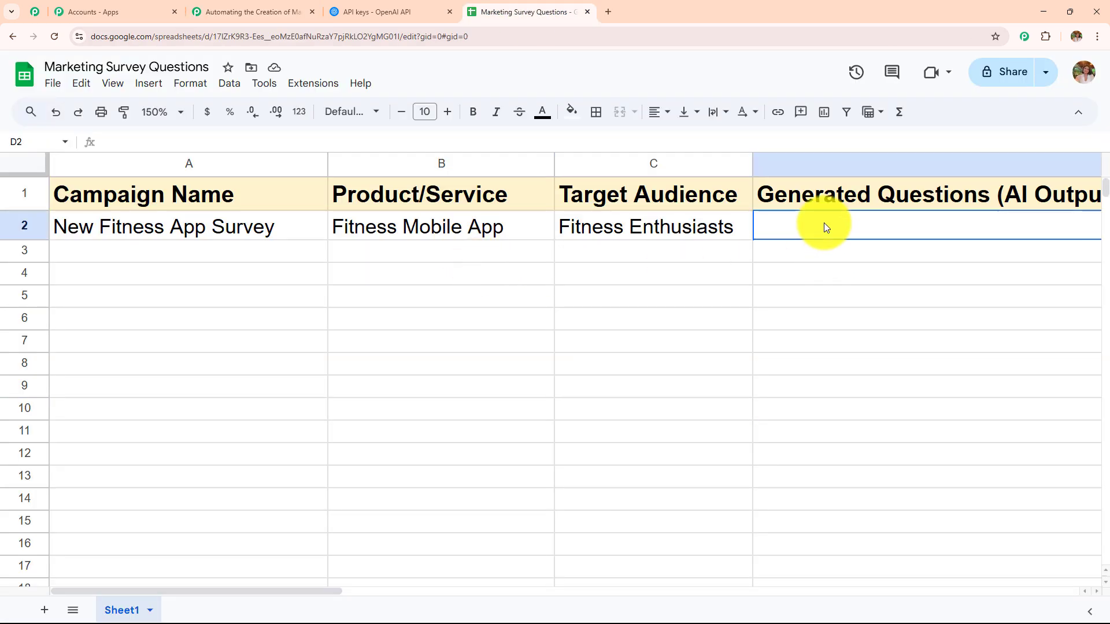
click(28, 226)
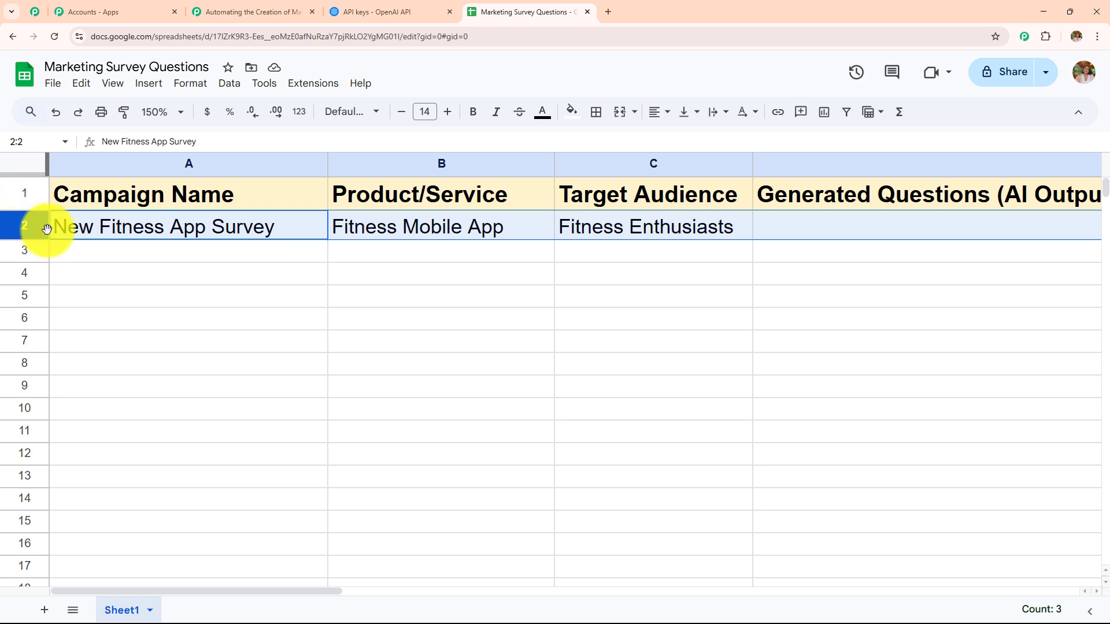
click(304, 382)
click(247, 8)
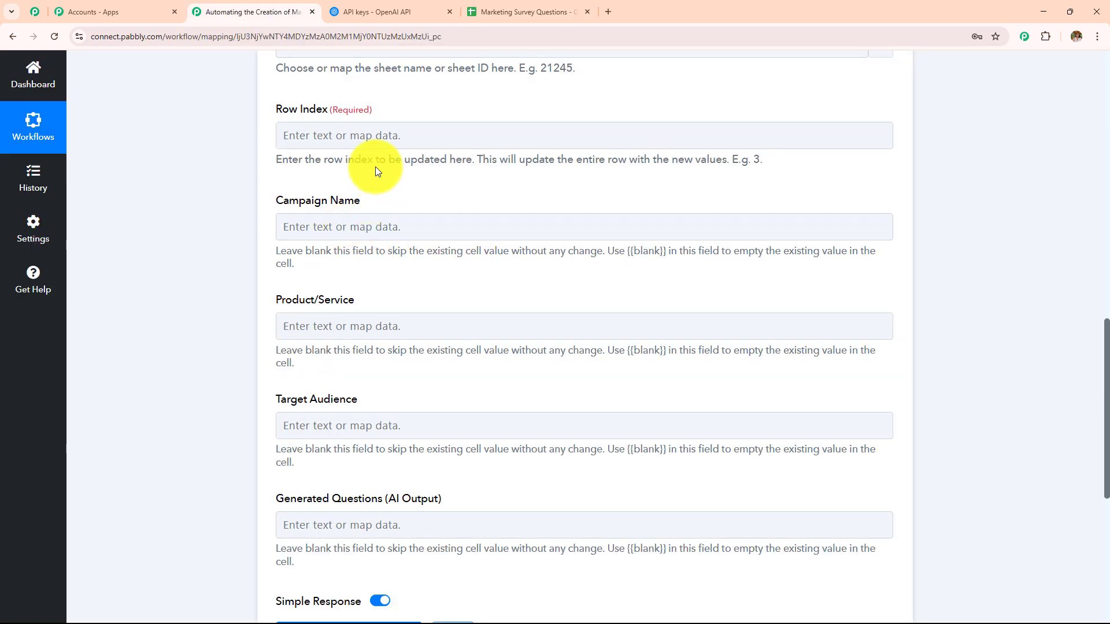
Map the Update Row action's Row Index to the RowIndex value from the Google Sheets trigger, checking the campaign's row in the spreadsheet.
click(383, 142)
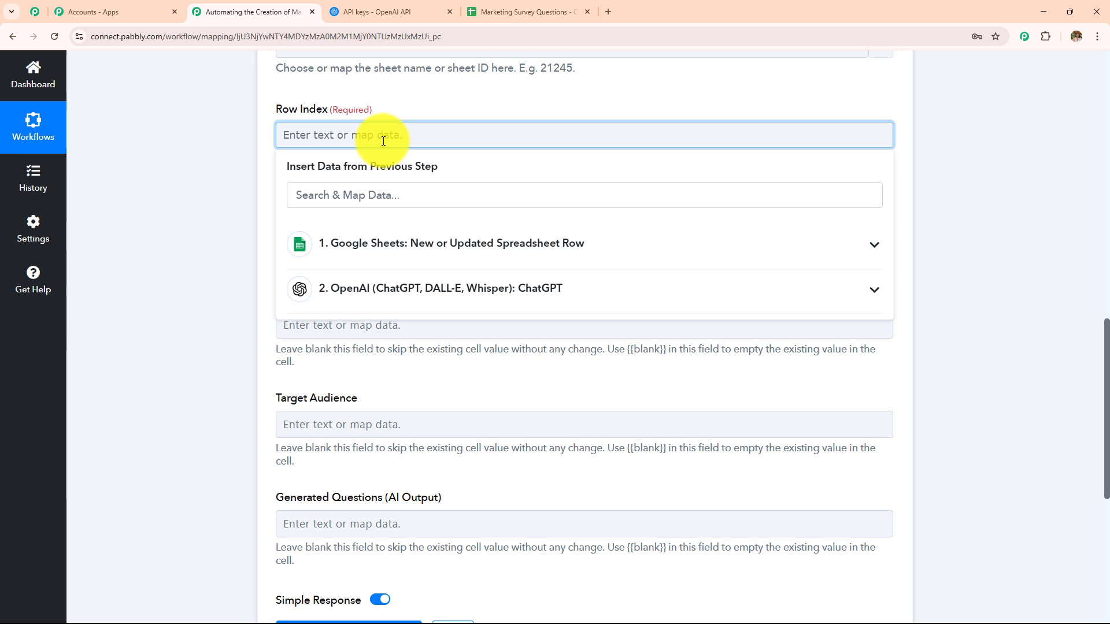
click(424, 259)
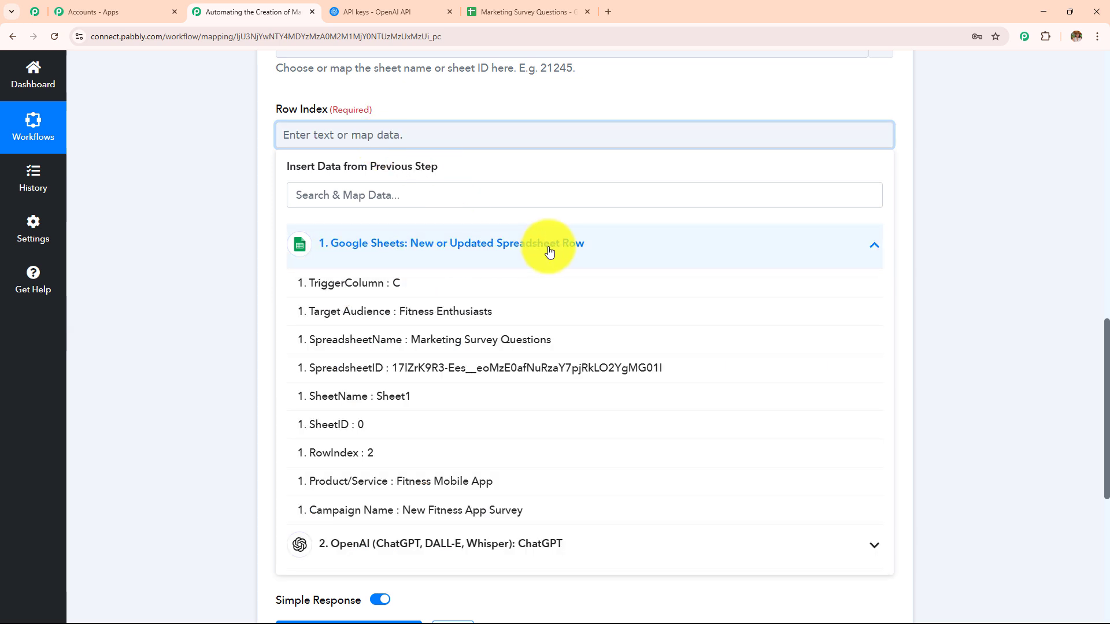
click(379, 453)
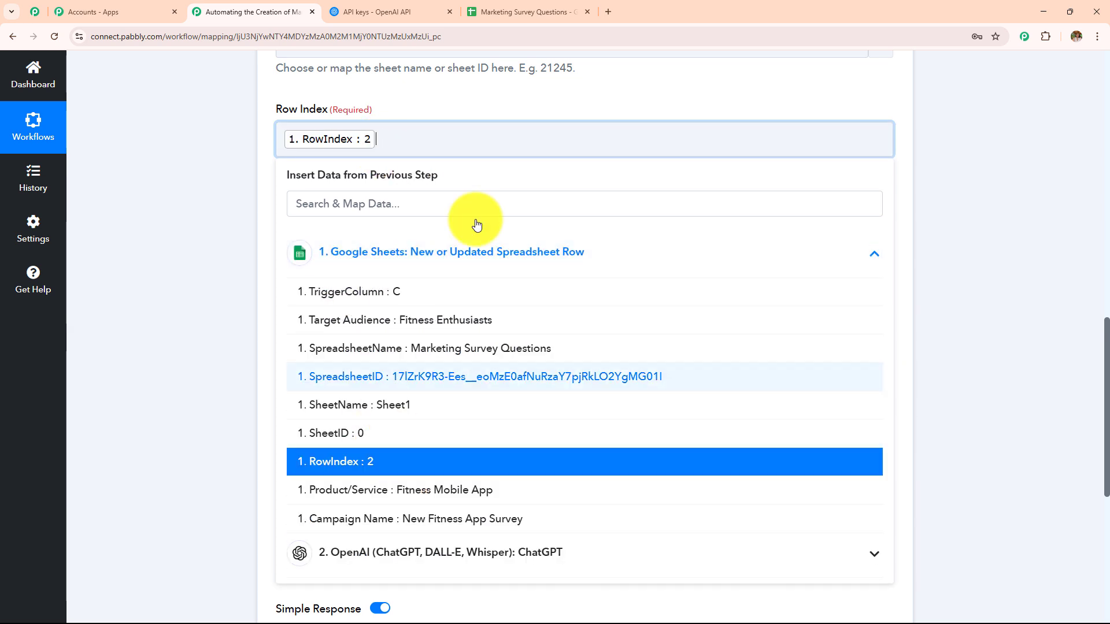
click(540, 12)
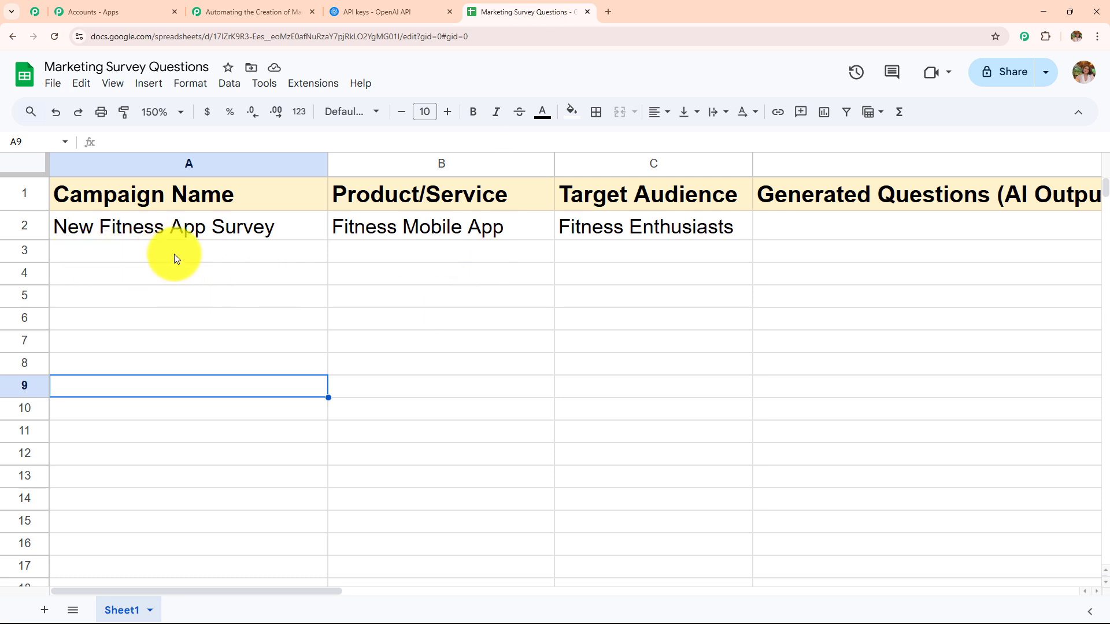
click(302, 12)
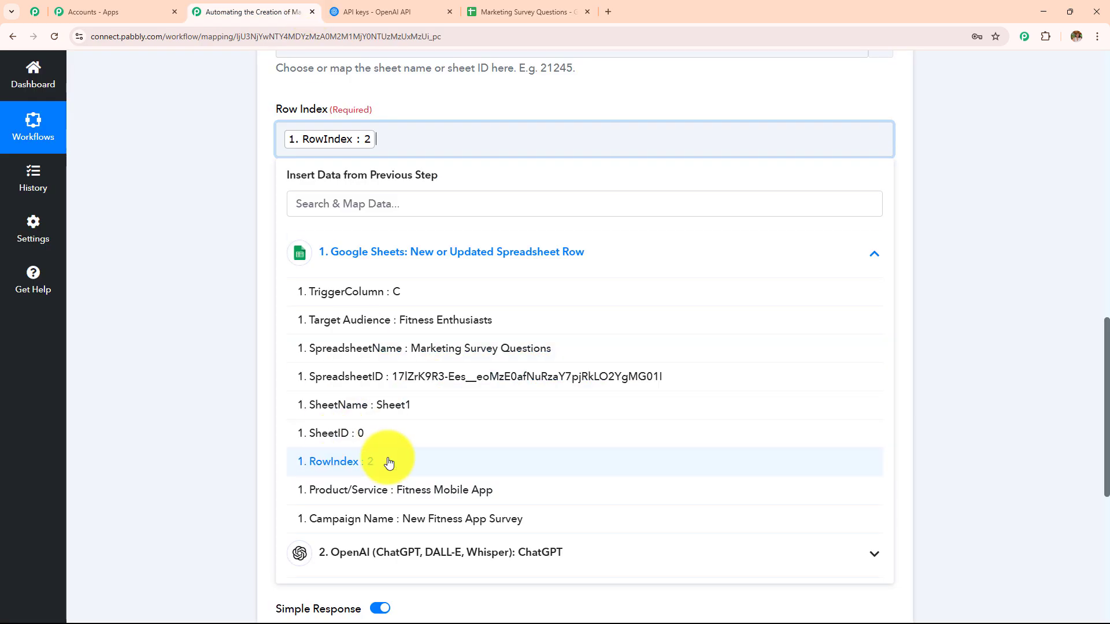
click(349, 462)
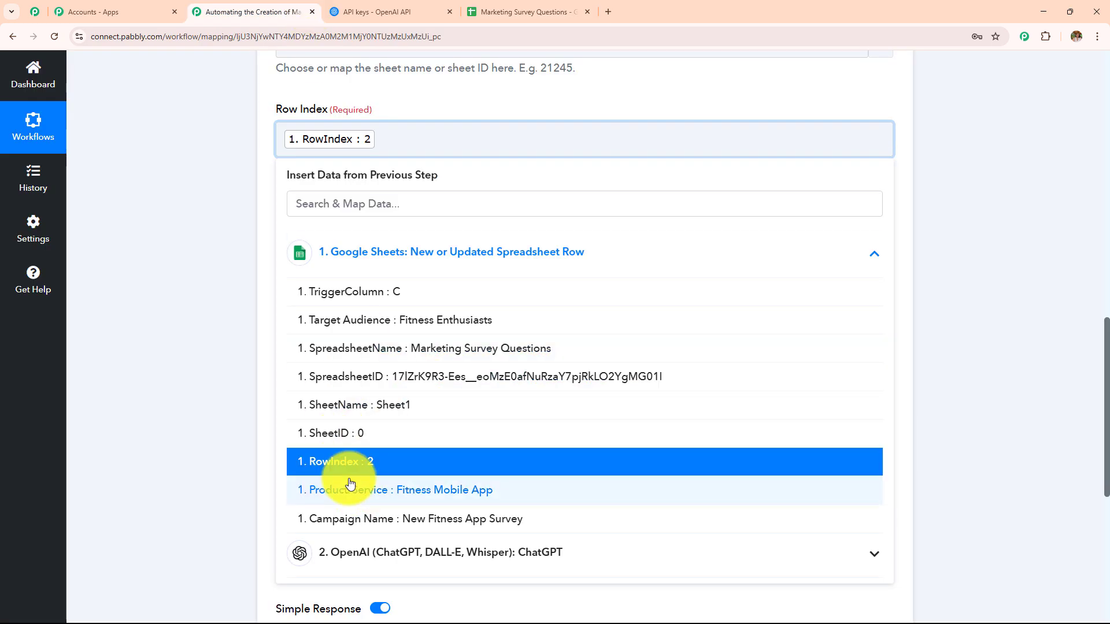
click(227, 331)
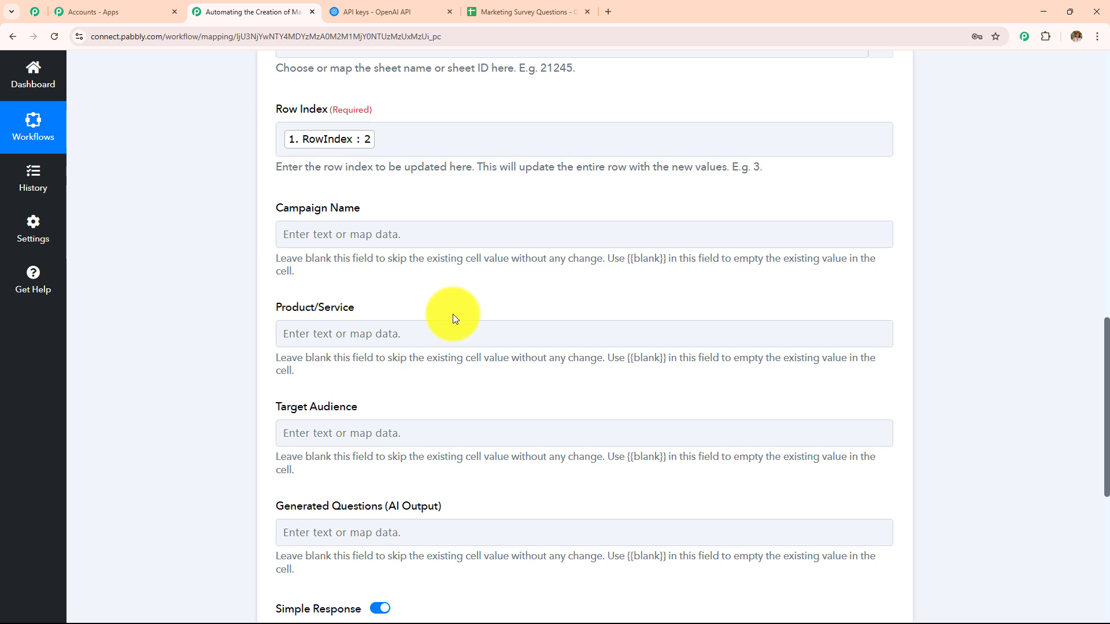
Leave the campaign, product and audience fields blank and map Generated Questions (AI Output) to ChatGPT's Choices 0 Message Content.
scroll(473, 248, down, 1)
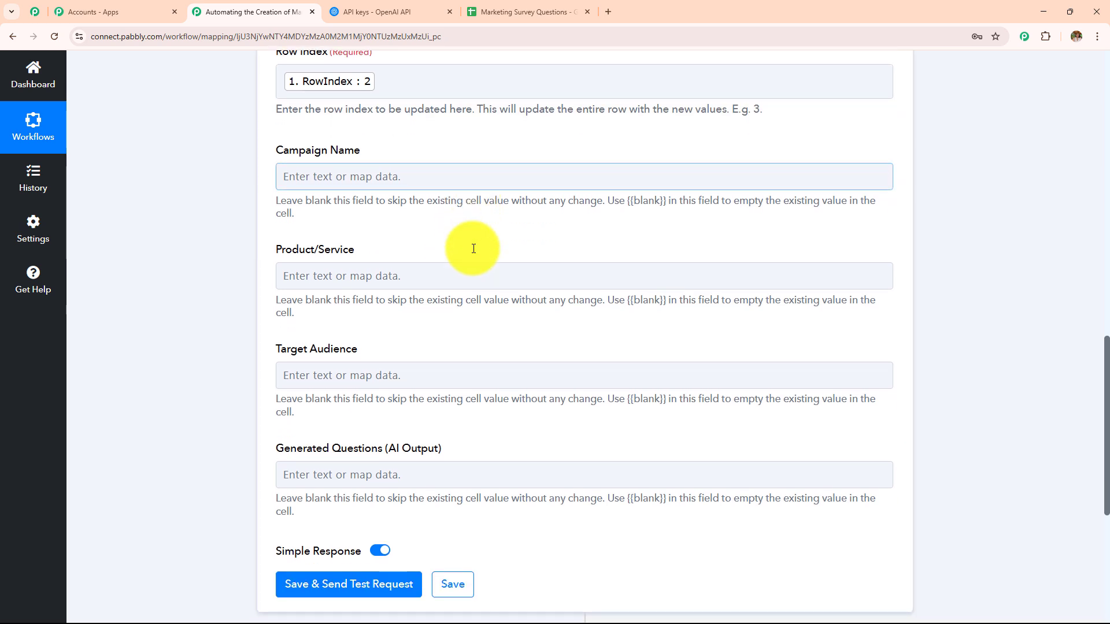
drag(272, 149, 463, 399)
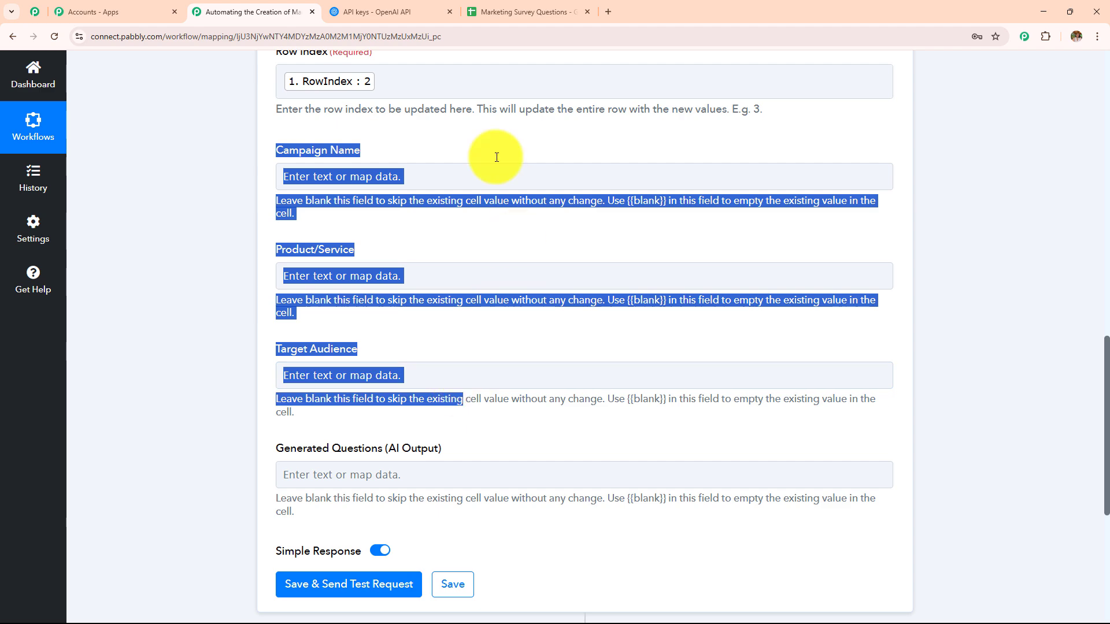
scroll(567, 218, down, 6)
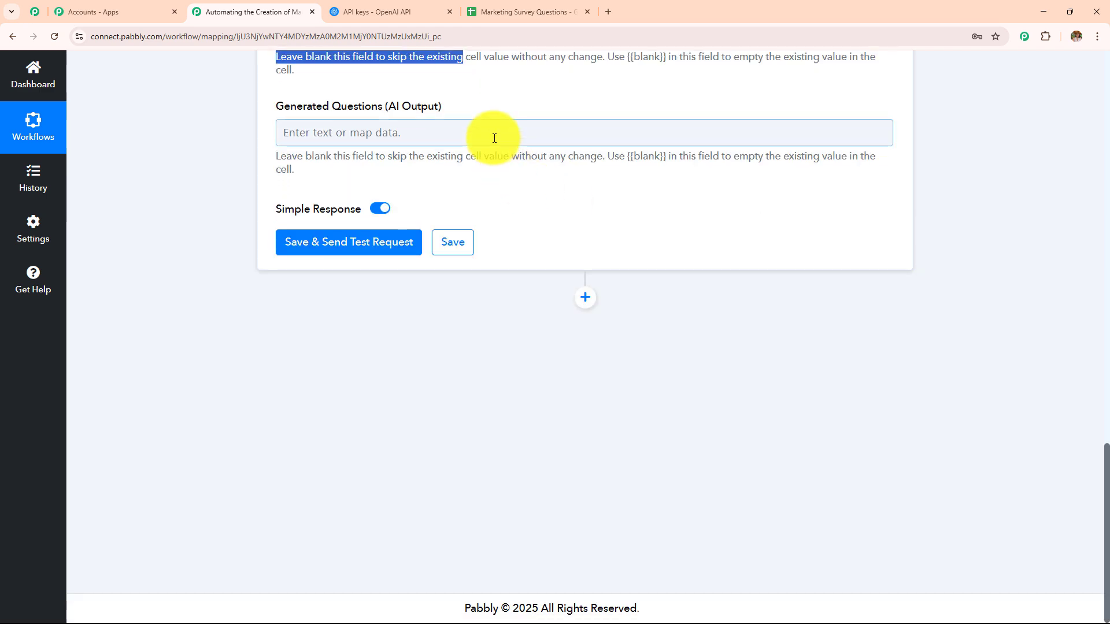
click(494, 138)
click(458, 305)
scroll(468, 347, down, 3)
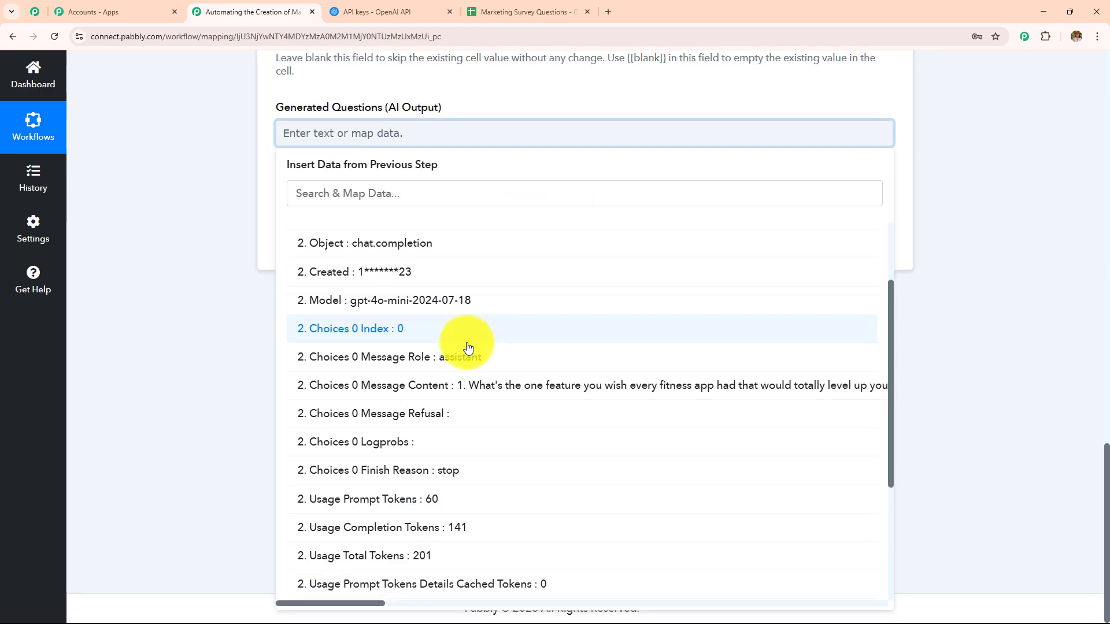
click(469, 385)
click(250, 273)
Save the Update Row action with a test request and review the received response.
scroll(473, 301, down, 4)
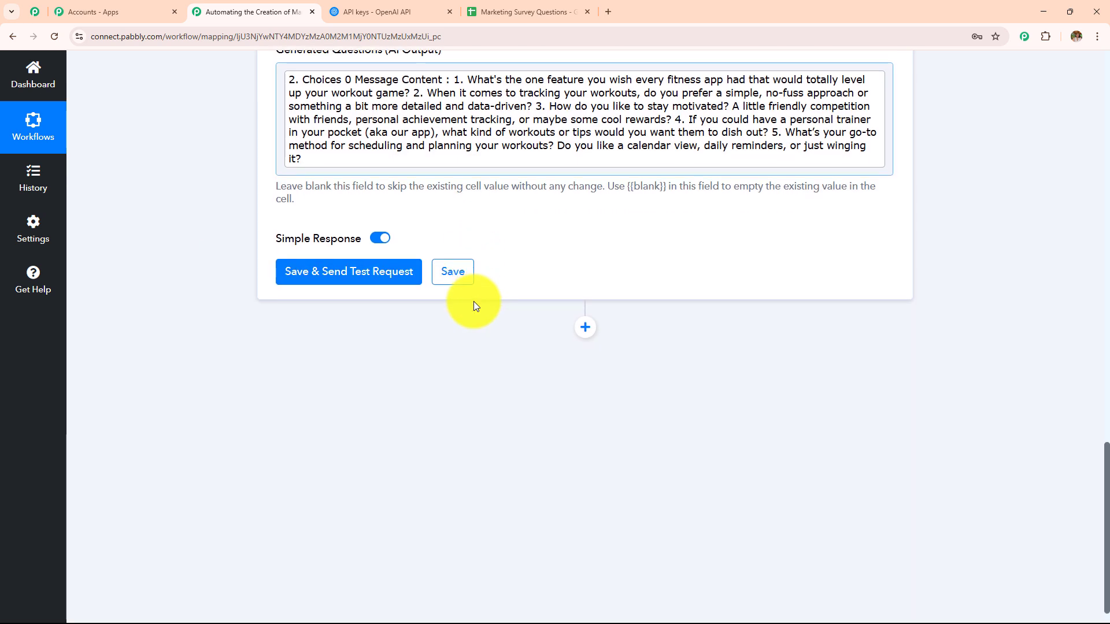
scroll(389, 218, up, 1)
click(364, 329)
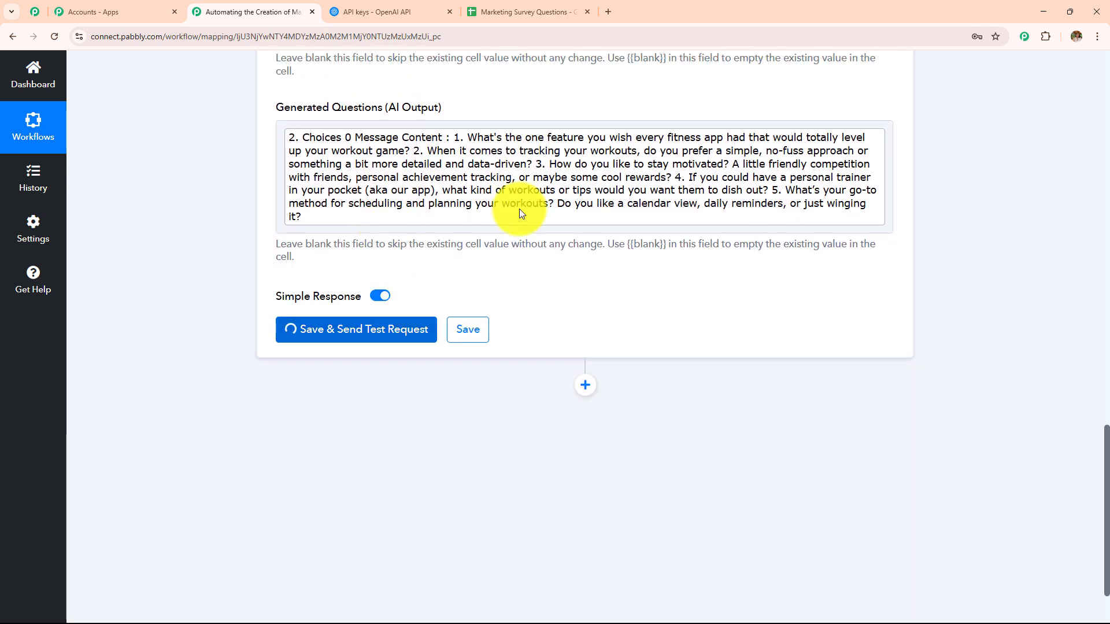
scroll(519, 210, down, 2)
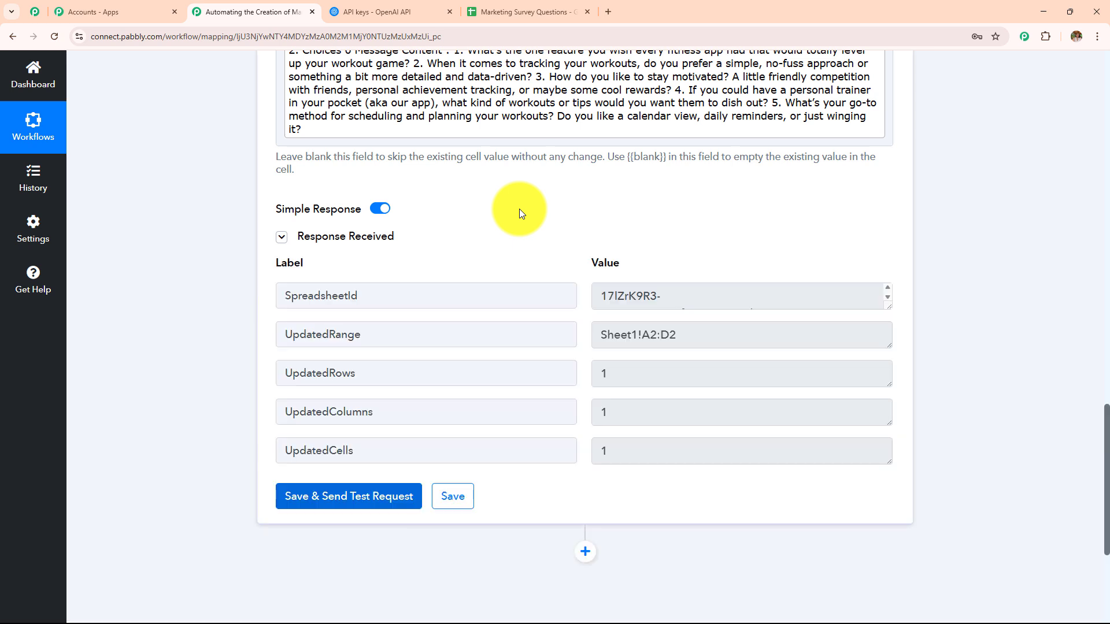
scroll(519, 209, down, 2)
scroll(519, 209, down, 1)
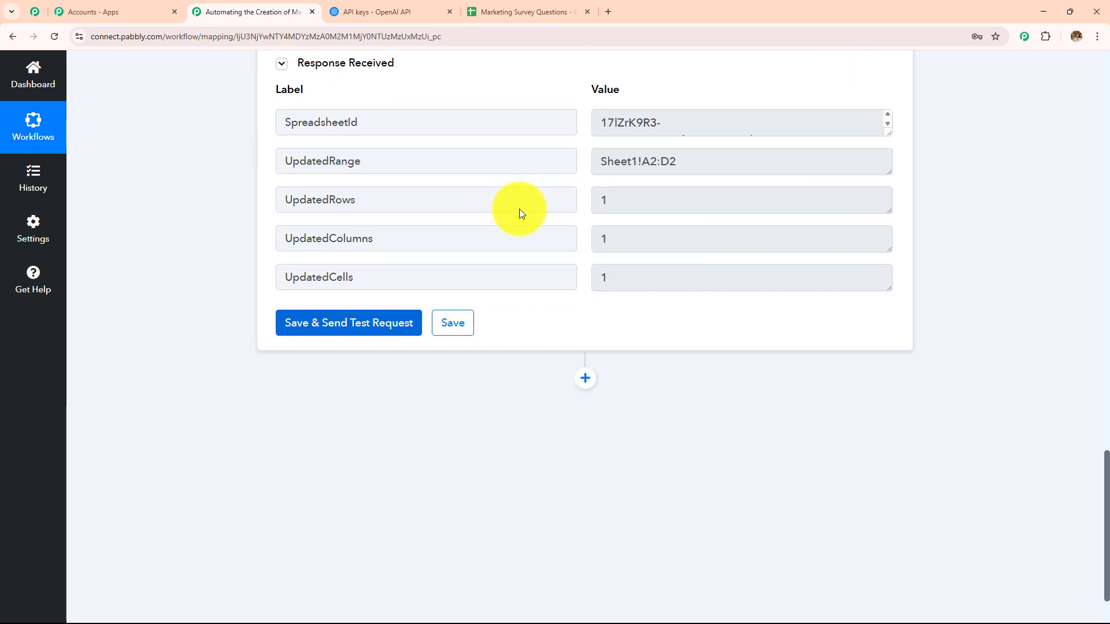
scroll(500, 50, up, 3)
Check the Generated Questions (AI Output) cell of the campaign's row in Google Sheets and return to the Pabbly Connect workflow.
click(523, 12)
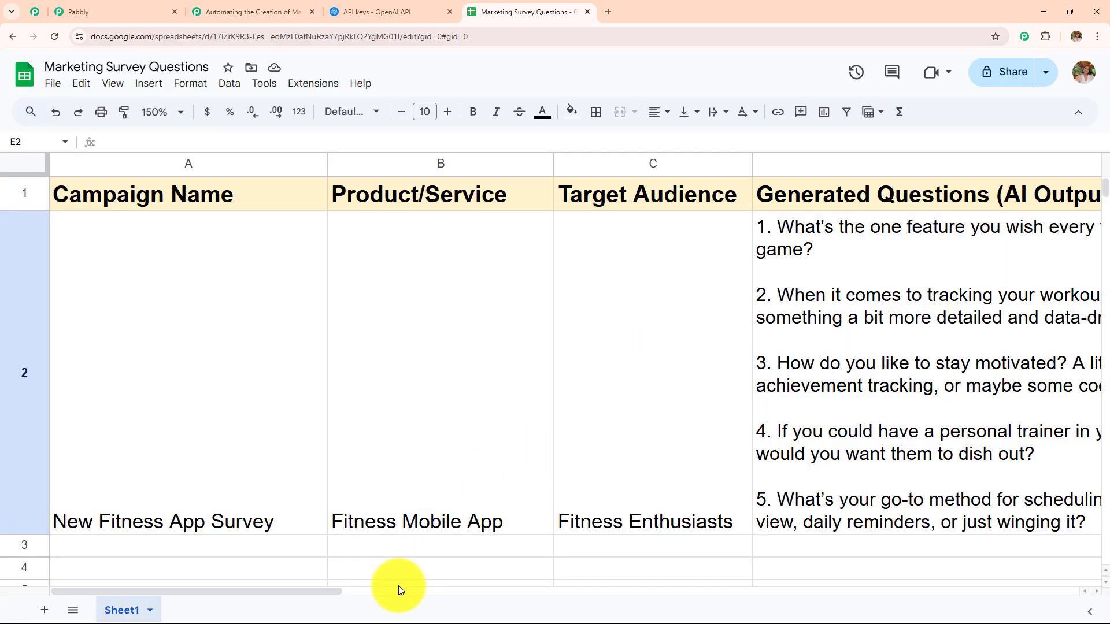
drag(325, 594, 462, 587)
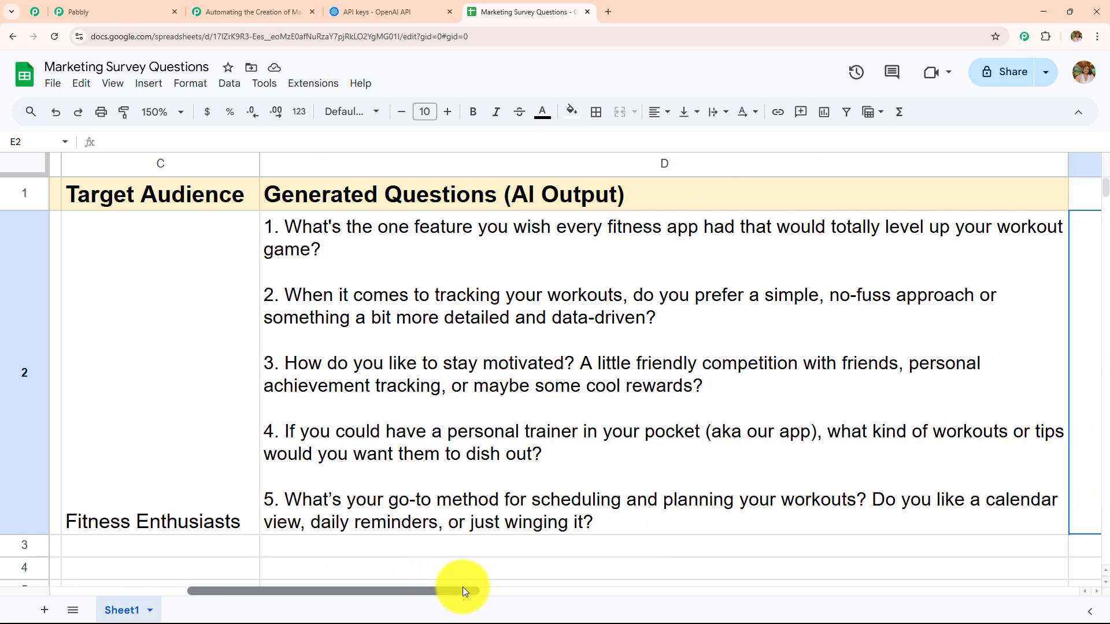
click(289, 9)
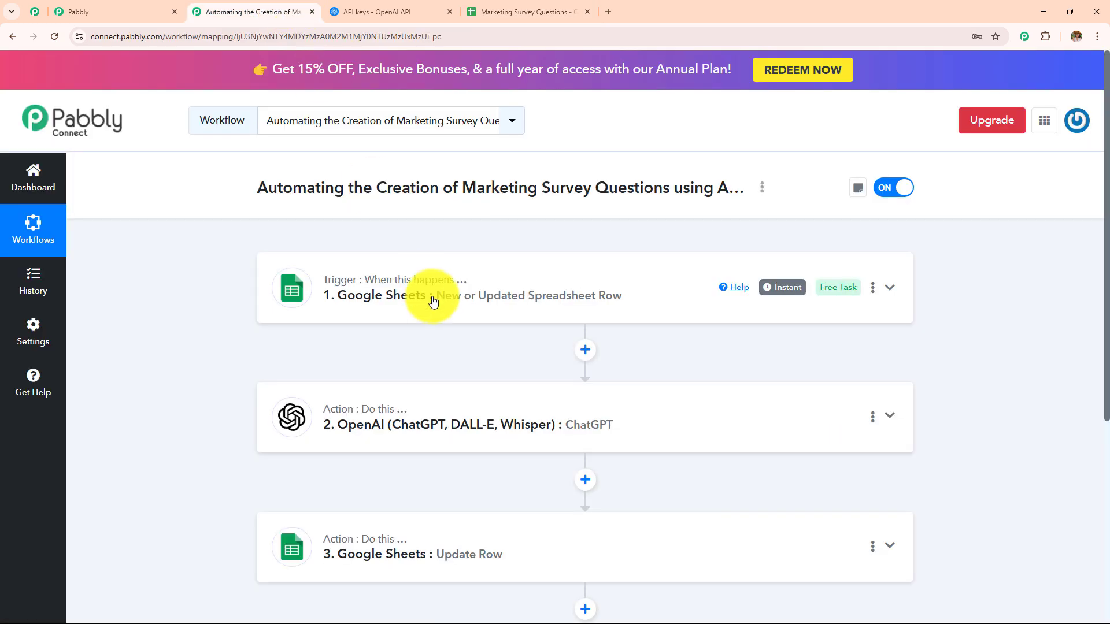
Review the Google Sheets trigger's setup and the campaign data in its received response.
click(432, 298)
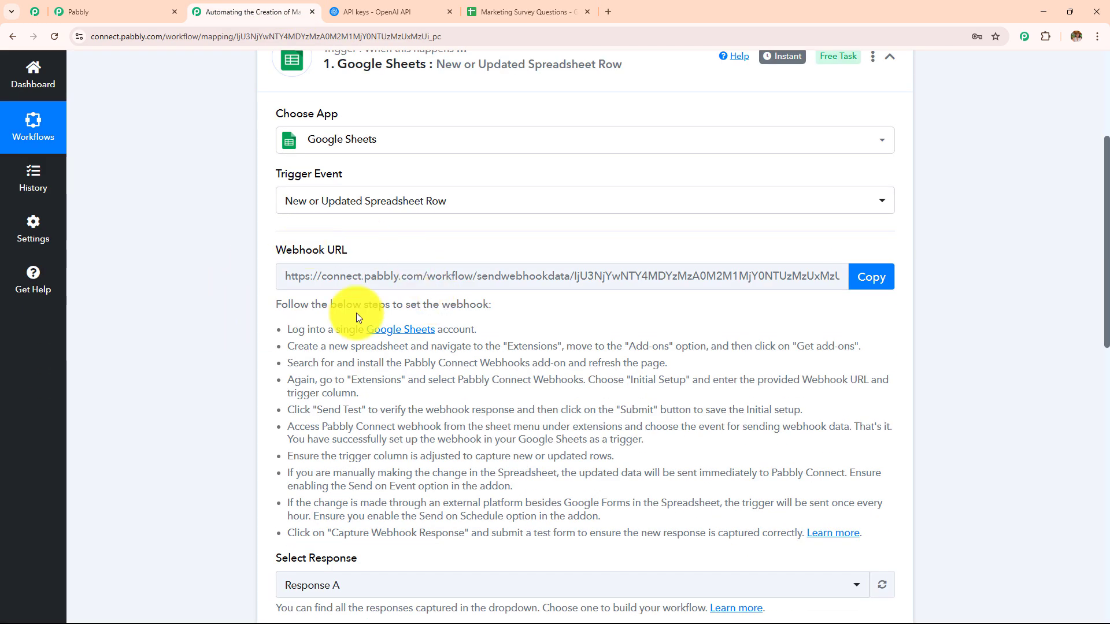
scroll(603, 323, down, 8)
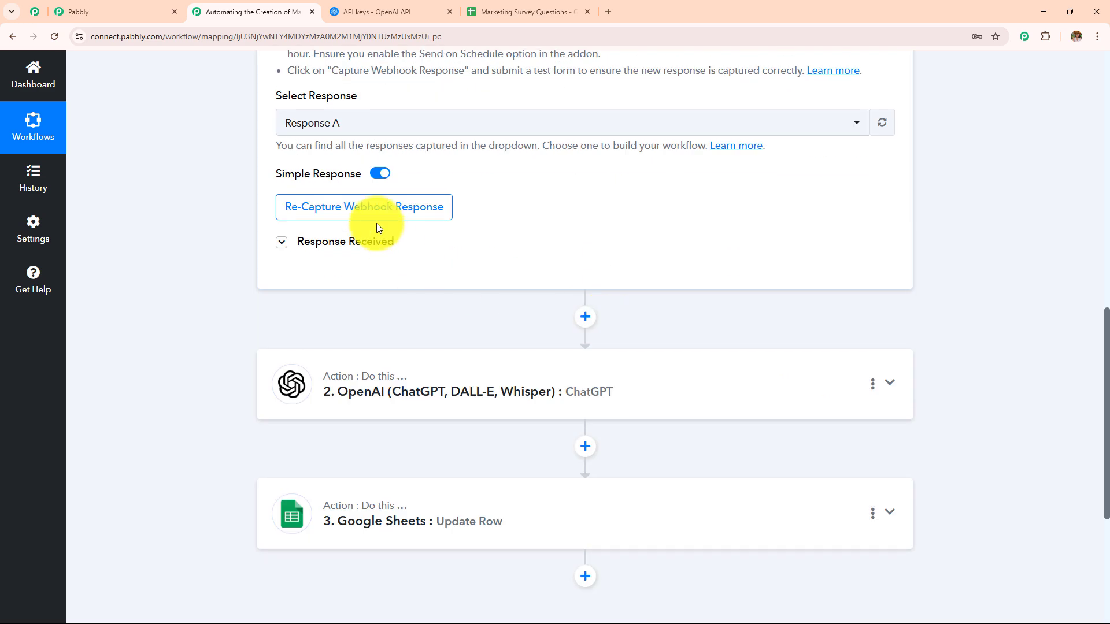
click(340, 240)
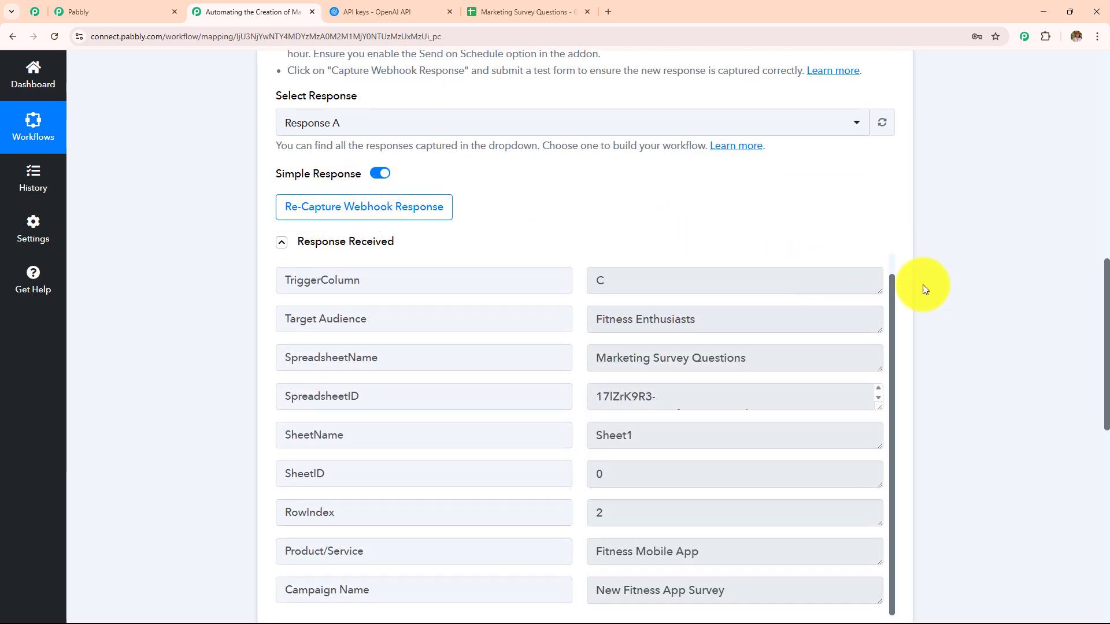
scroll(931, 286, down, 5)
scroll(937, 285, down, 4)
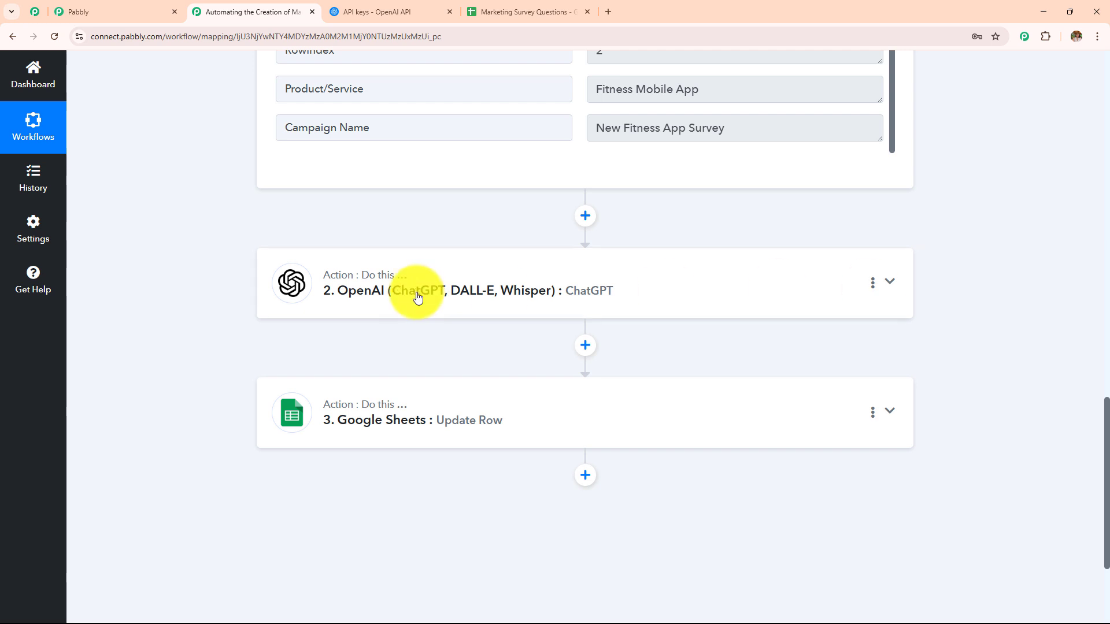
Review the ChatGPT step's model, mapped prompt and received response.
click(417, 295)
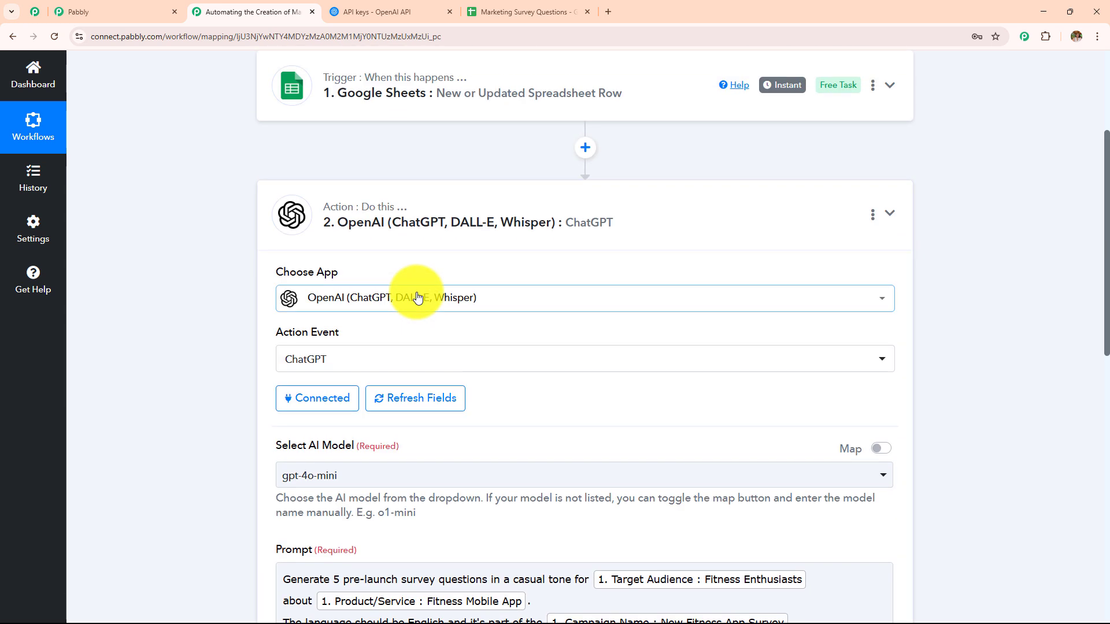
scroll(417, 296, down, 6)
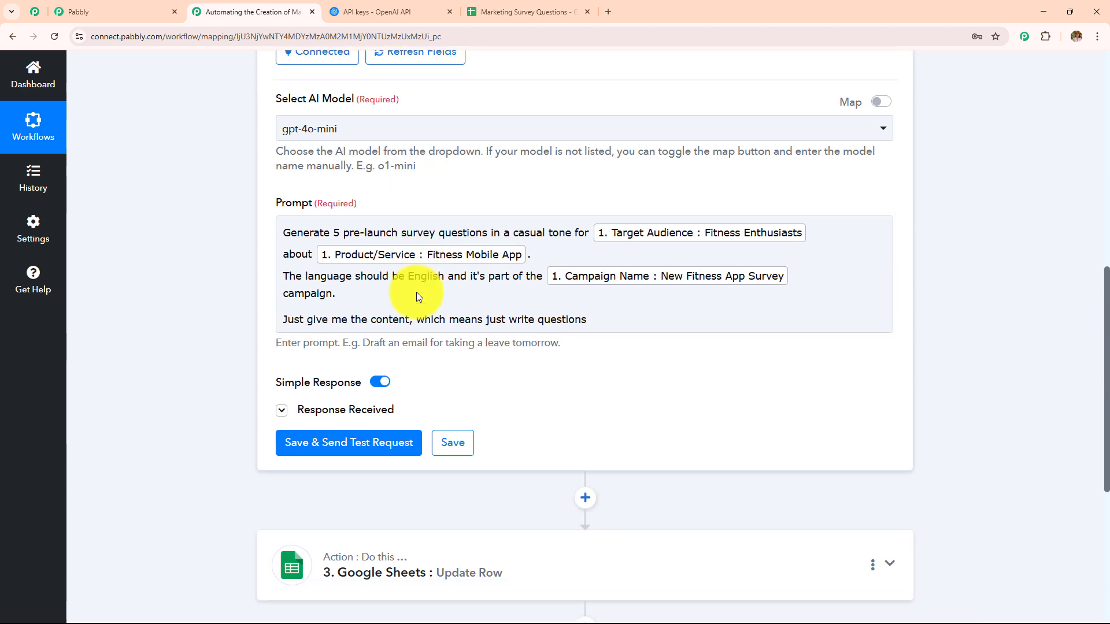
click(416, 293)
scroll(416, 292, down, 3)
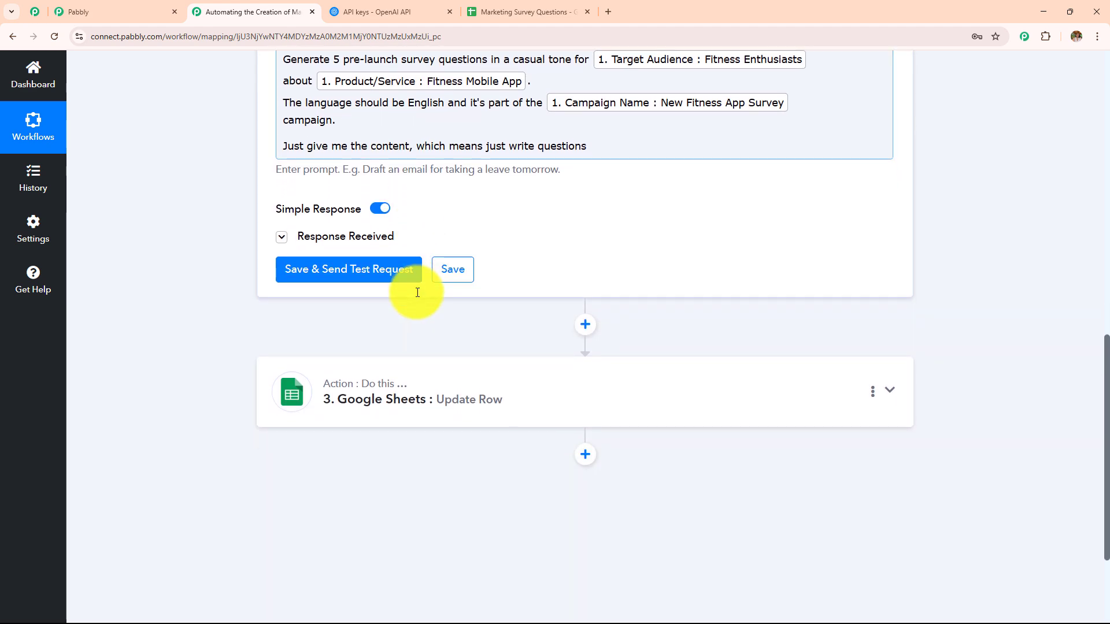
click(365, 237)
scroll(946, 247, down, 5)
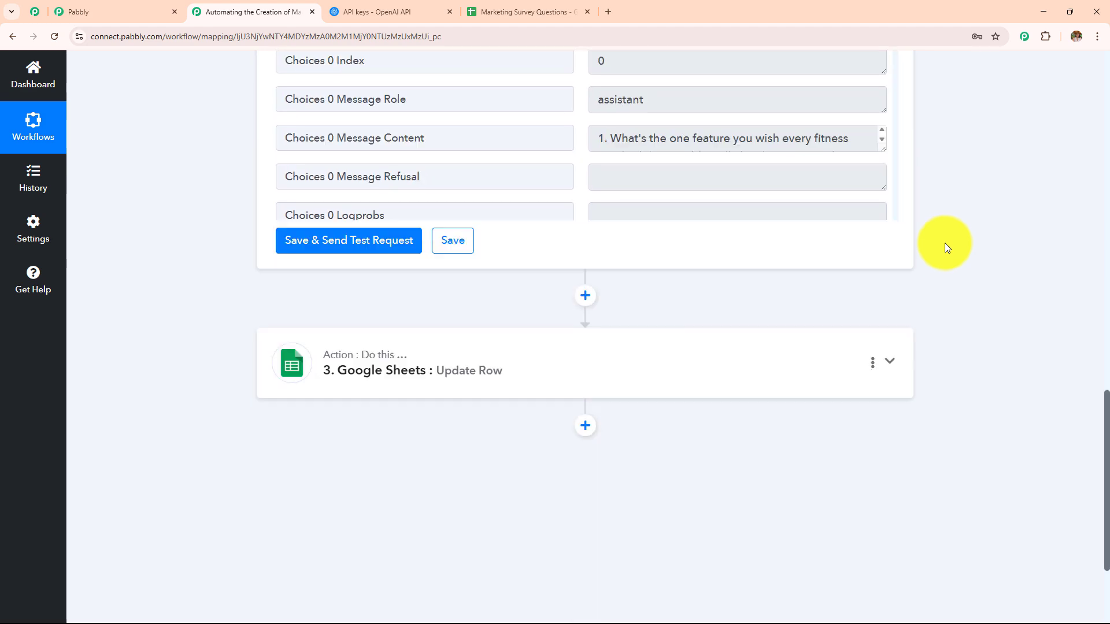
Review the Update Row action's spreadsheet, row index and mapped questions, and return to the workflow overview.
click(447, 358)
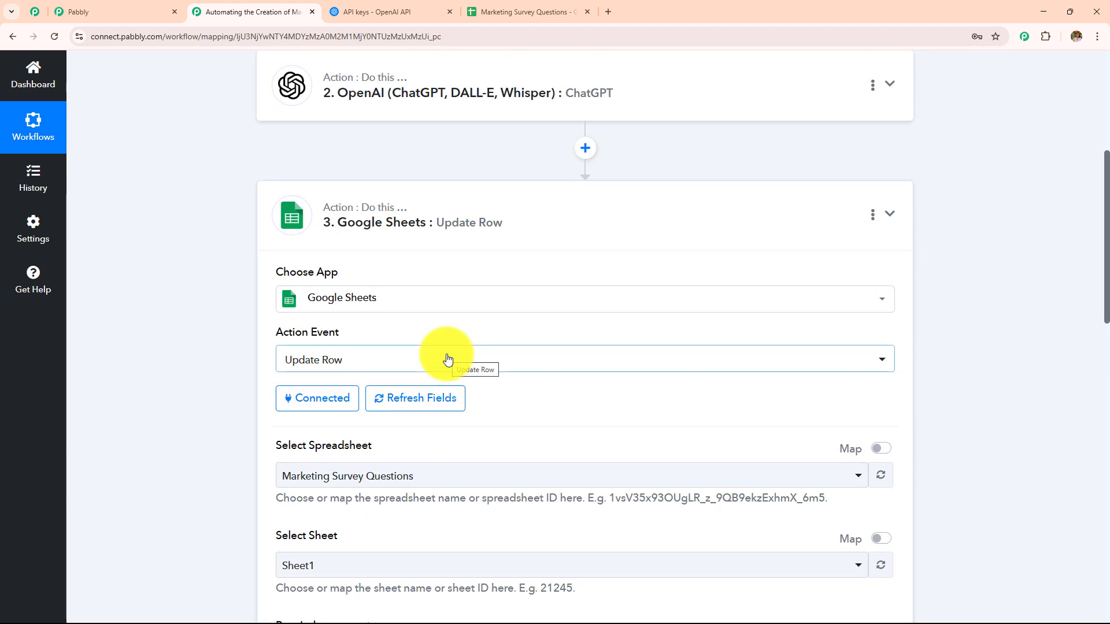
scroll(520, 231, down, 10)
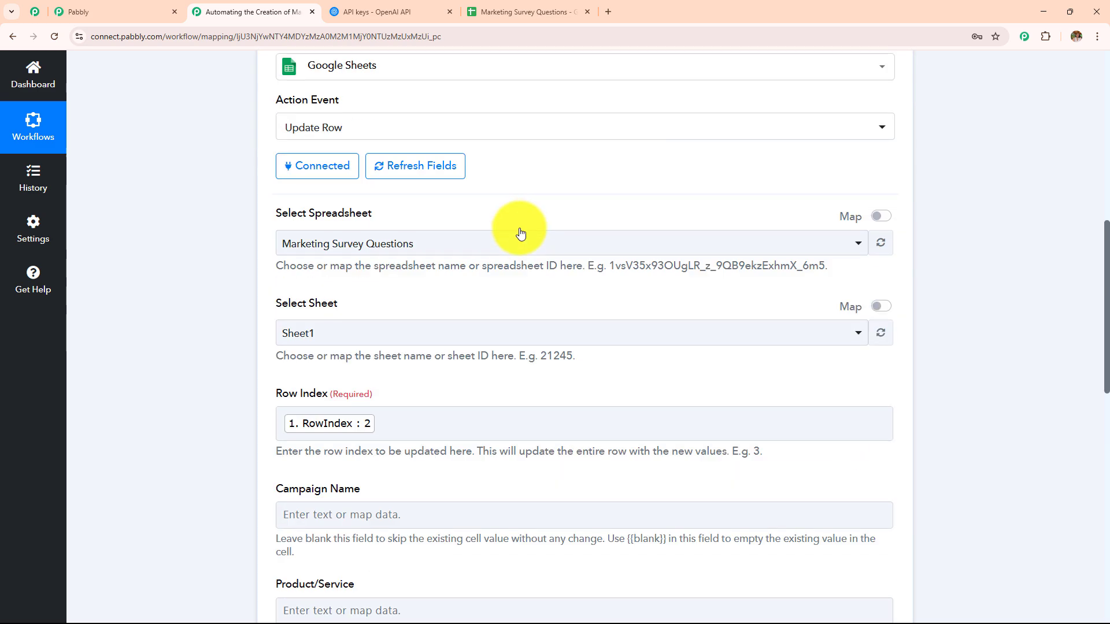
scroll(520, 228, down, 3)
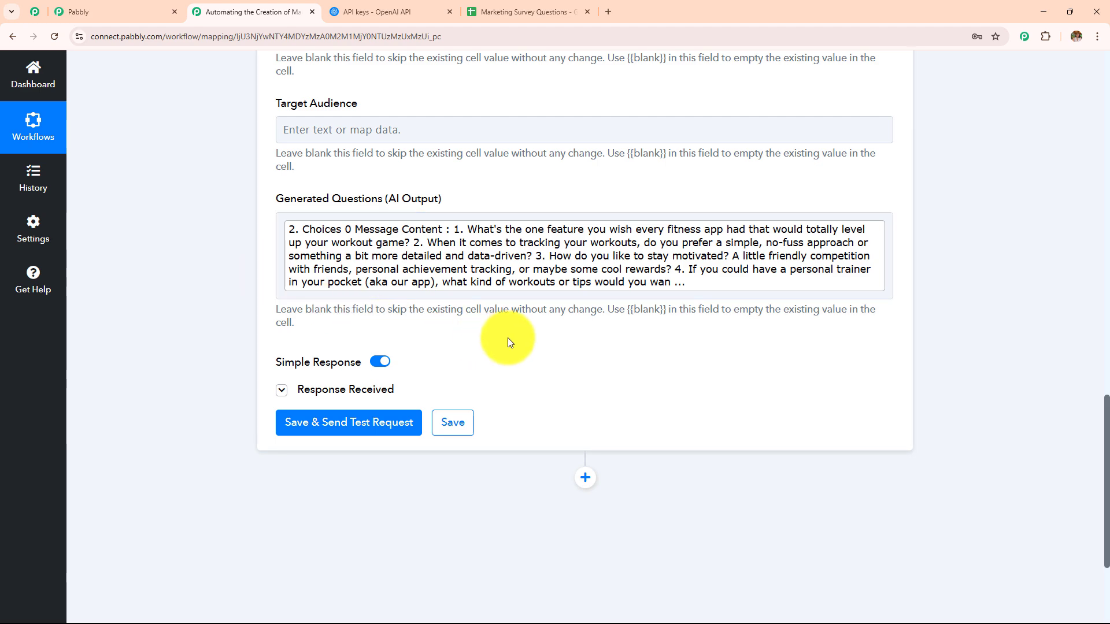
scroll(508, 342, up, 15)
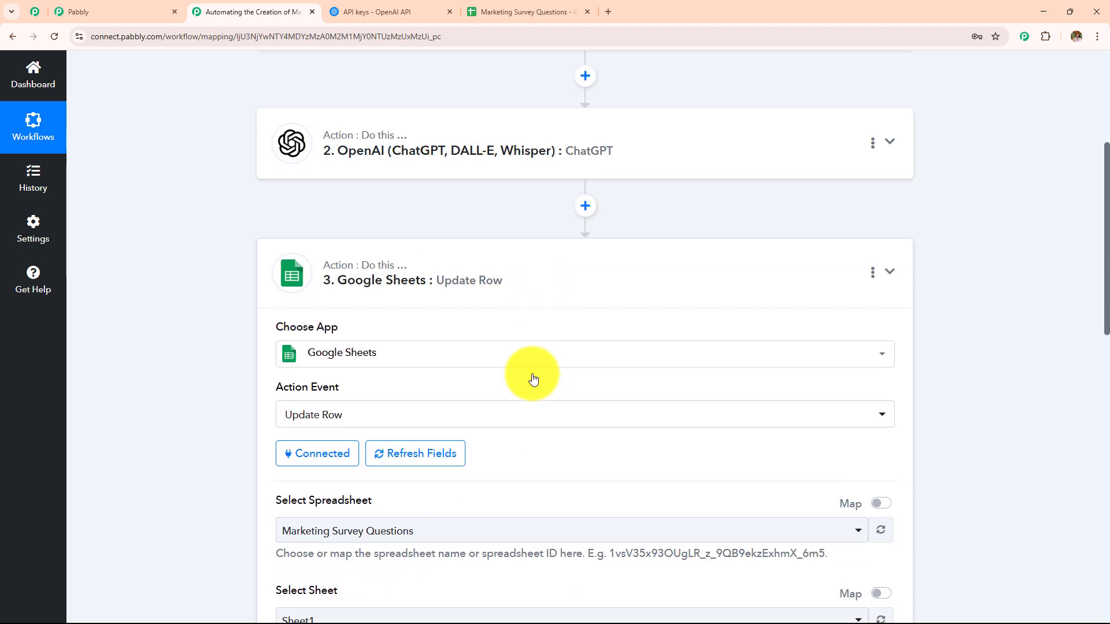
scroll(533, 379, up, 5)
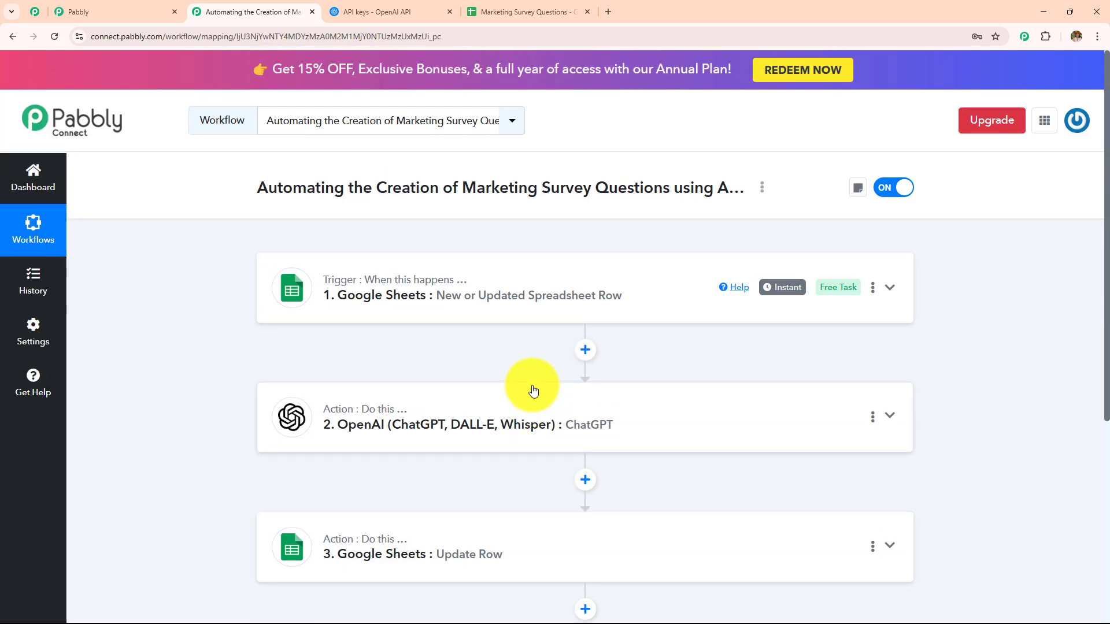